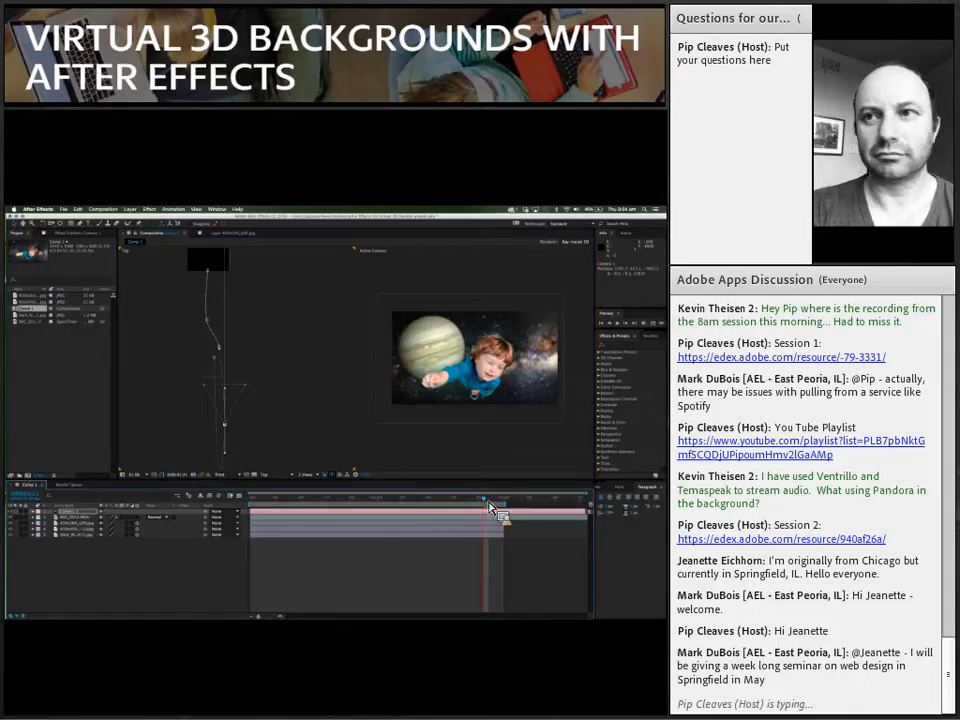
# Step: Scrub back through the finished space composition's timeline to preview the camera move past the planet
pyautogui.moveTo(482, 501); pyautogui.dragTo(343, 494)
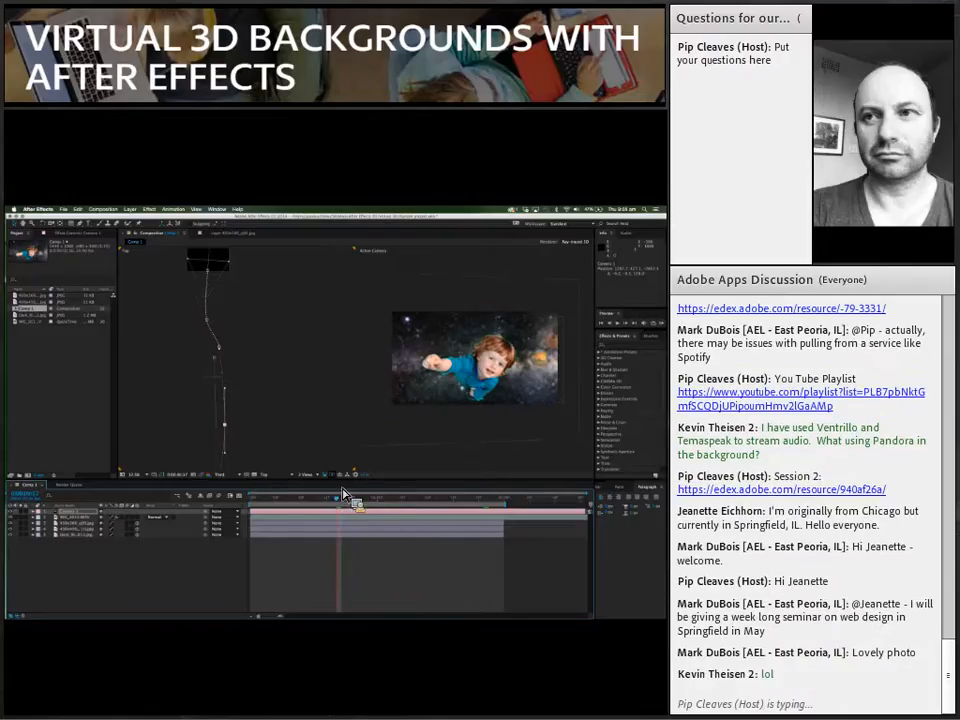
pyautogui.moveTo(342, 494); pyautogui.dragTo(370, 517)
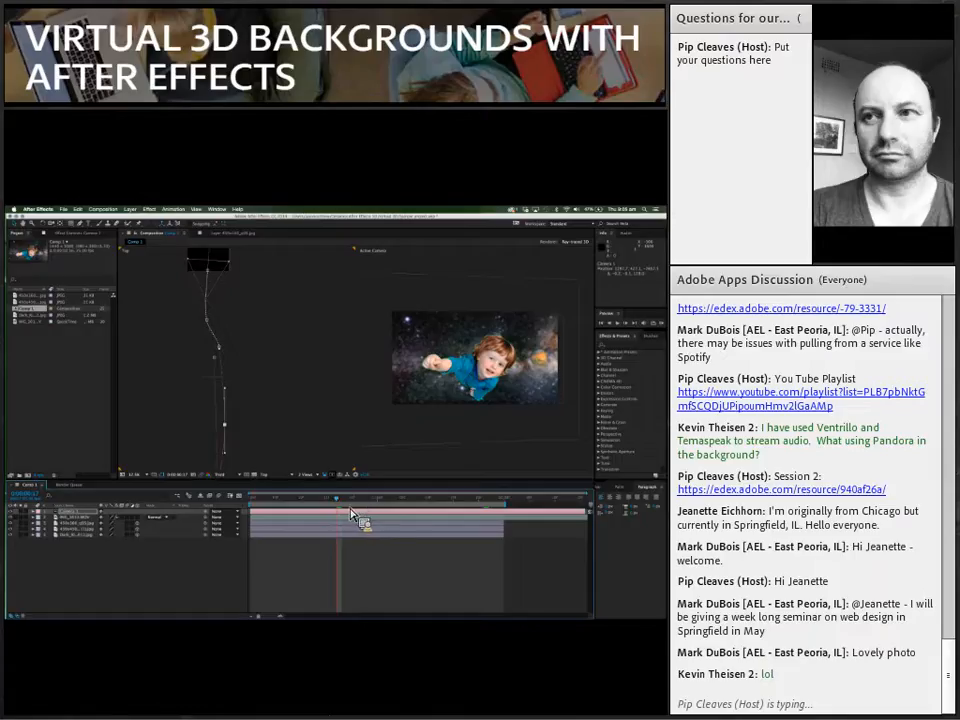
# Step: Create a new composition using the HDV 1080 25 preset
pyautogui.click(104, 210)
pyautogui.click(134, 218)
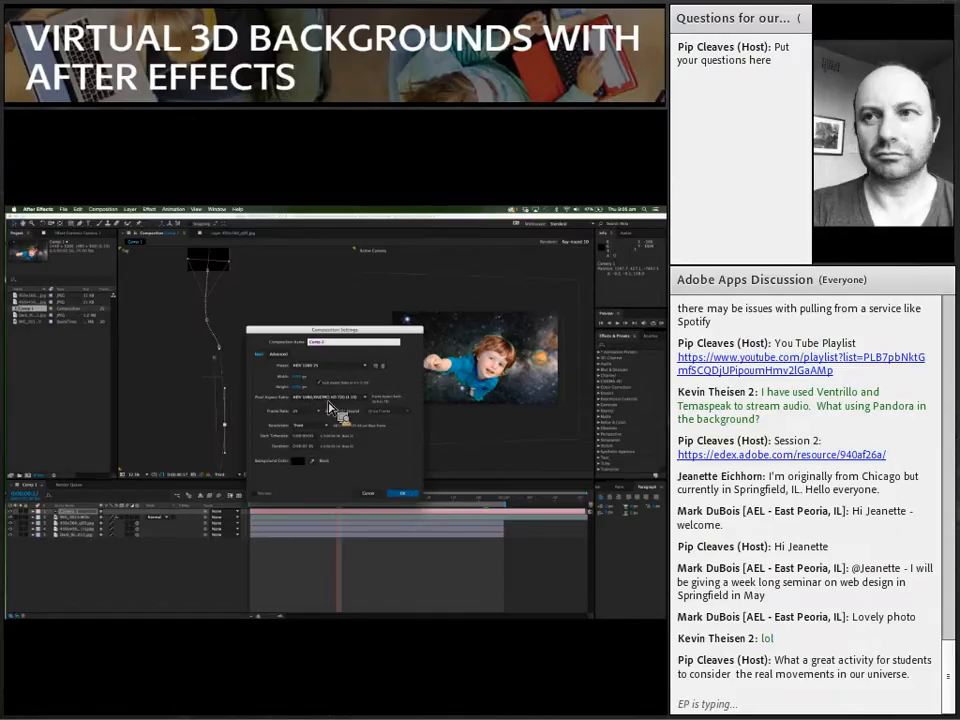
pyautogui.click(367, 376)
pyautogui.click(373, 378)
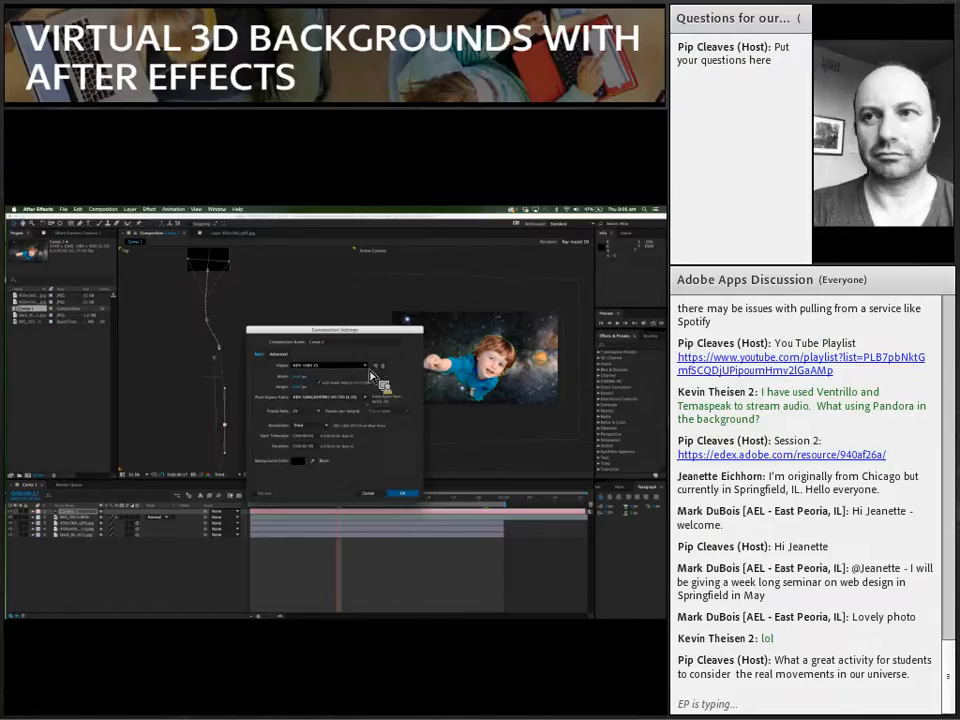
pyautogui.click(404, 496)
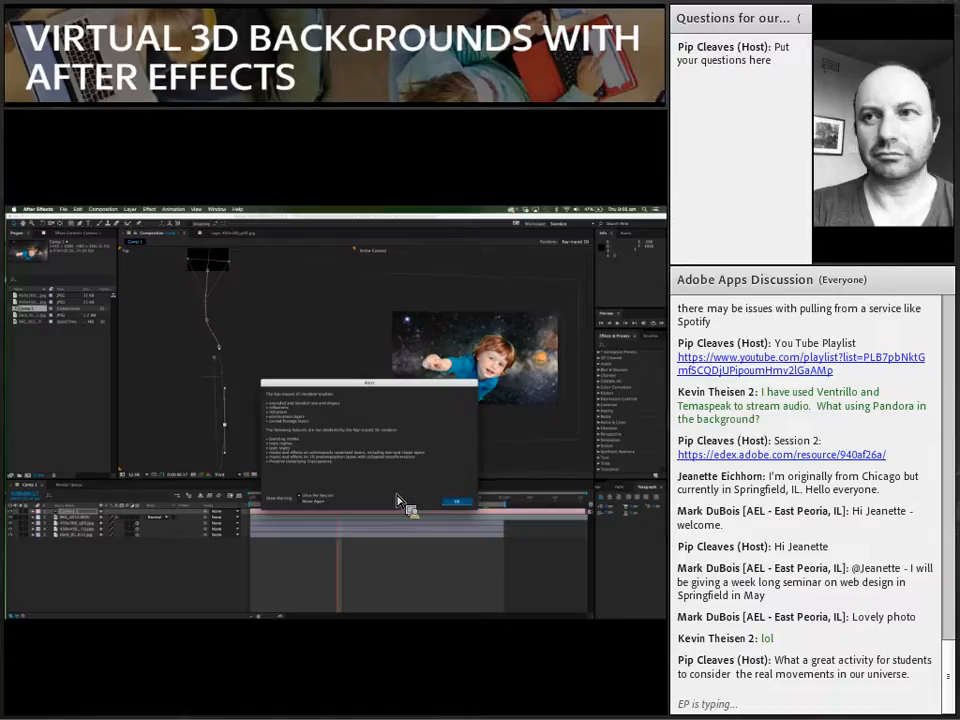
pyautogui.click(459, 506)
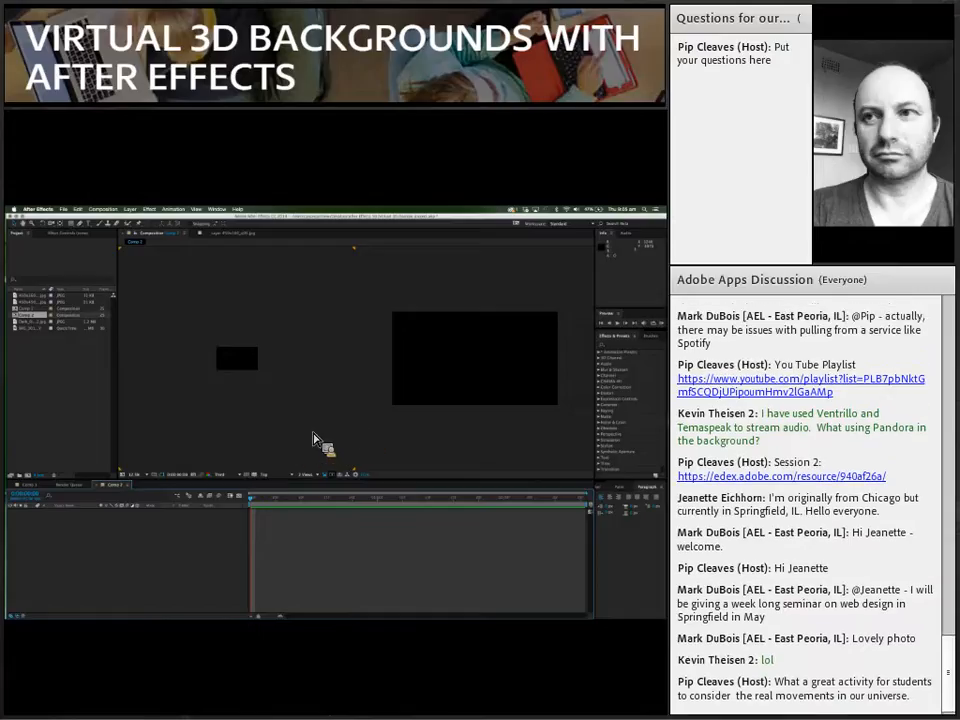
# Step: Check the imported footage and add the dark starfield JPEG to the new composition as the background layer
pyautogui.click(19, 329)
pyautogui.moveTo(19, 340); pyautogui.dragTo(20, 316)
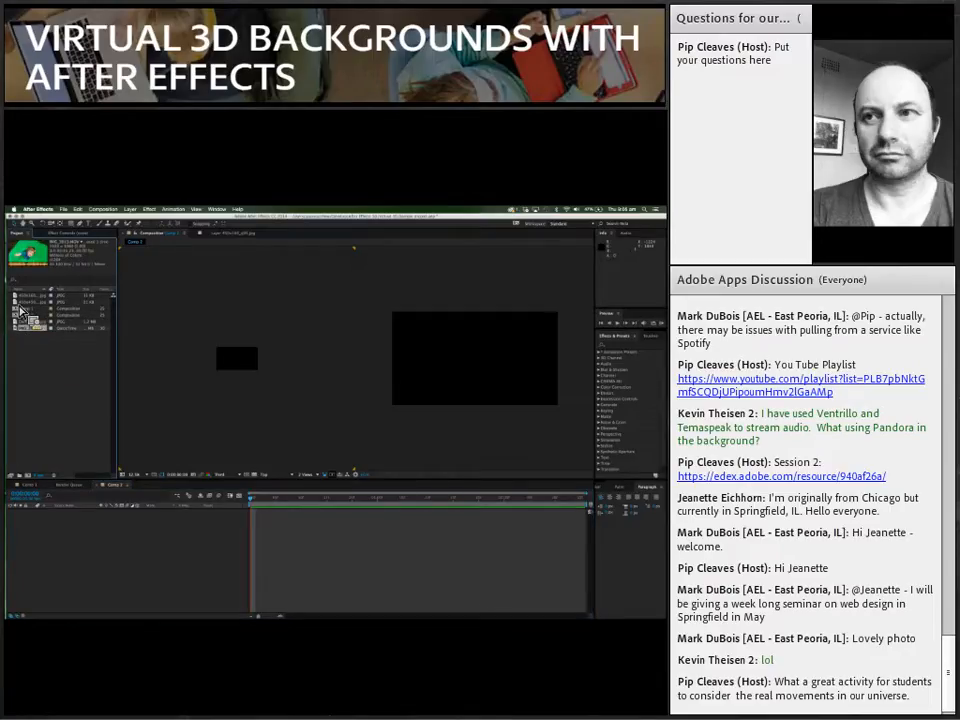
pyautogui.click(20, 303)
pyautogui.click(20, 297)
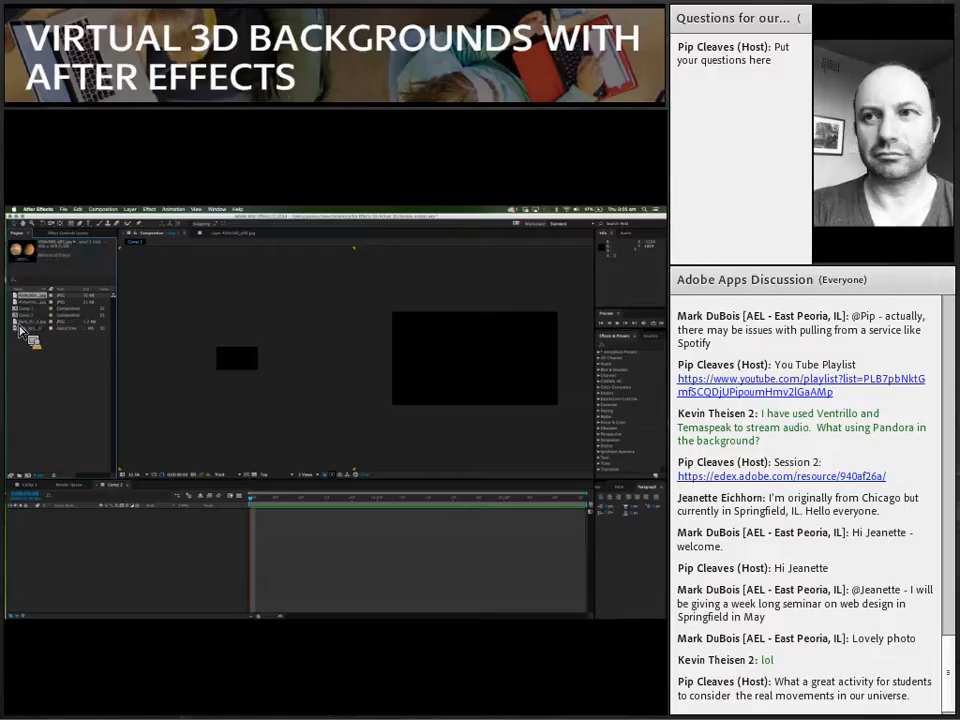
pyautogui.click(19, 322)
pyautogui.moveTo(24, 333); pyautogui.dragTo(462, 371)
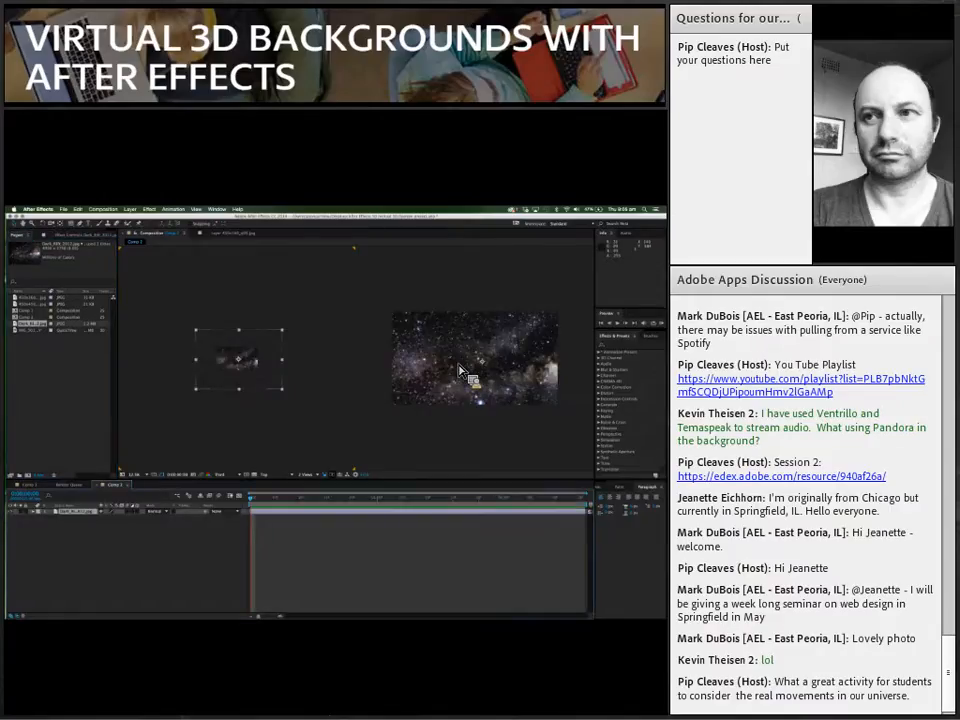
pyautogui.press(',')
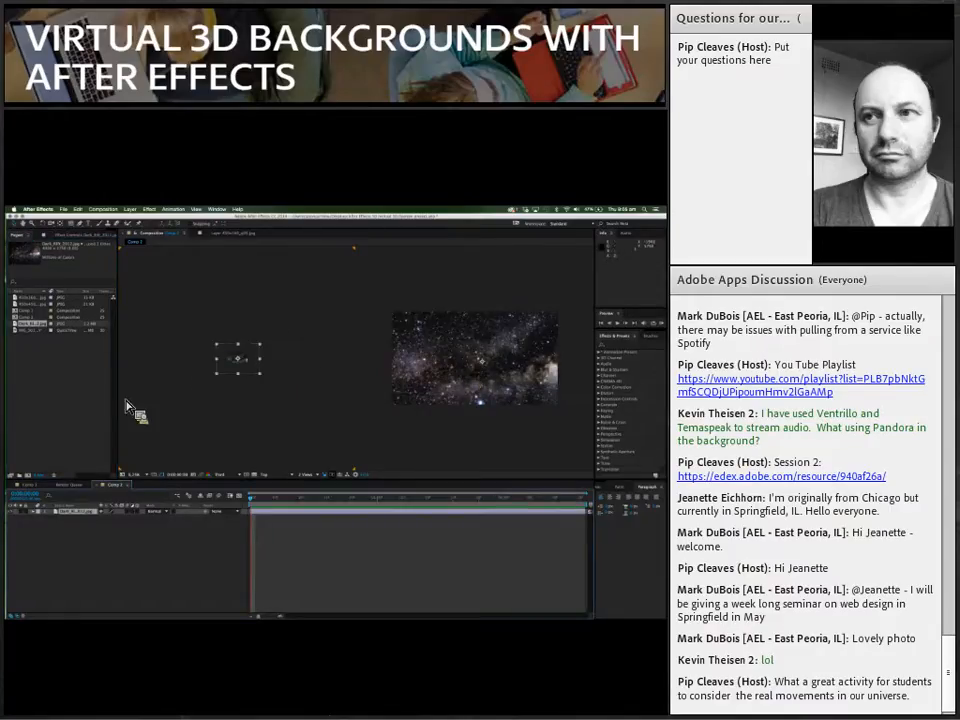
# Step: Add the Jupiter and double-Mars images as layers above the starfield and space them apart, Mars left and Jupiter right in the frame
pyautogui.click(28, 305)
pyautogui.moveTo(28, 312); pyautogui.dragTo(24, 312)
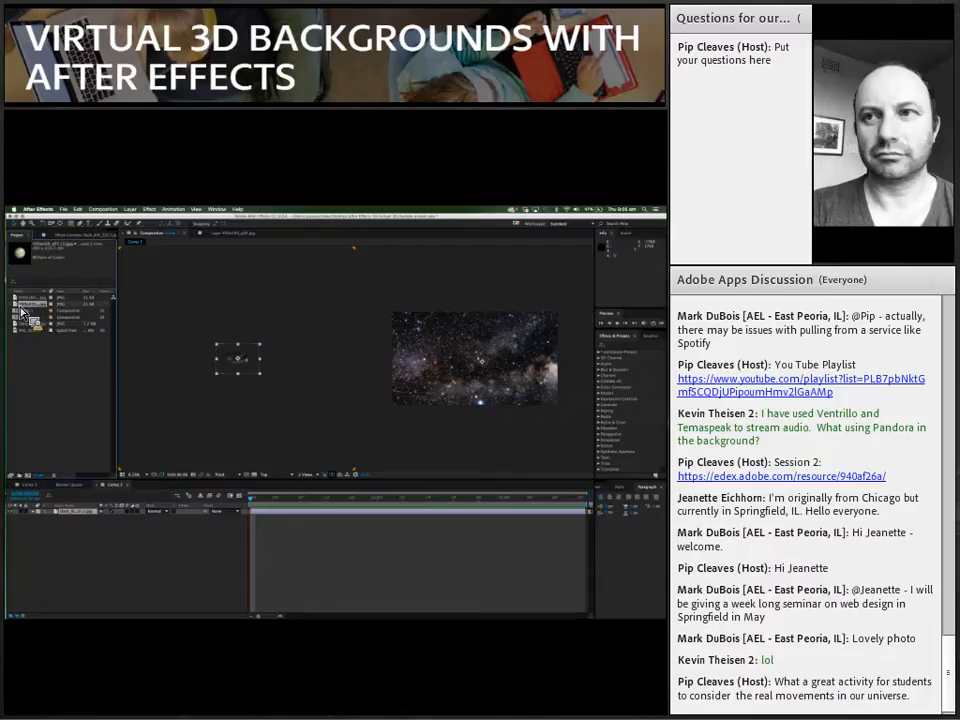
pyautogui.moveTo(24, 312); pyautogui.dragTo(132, 520)
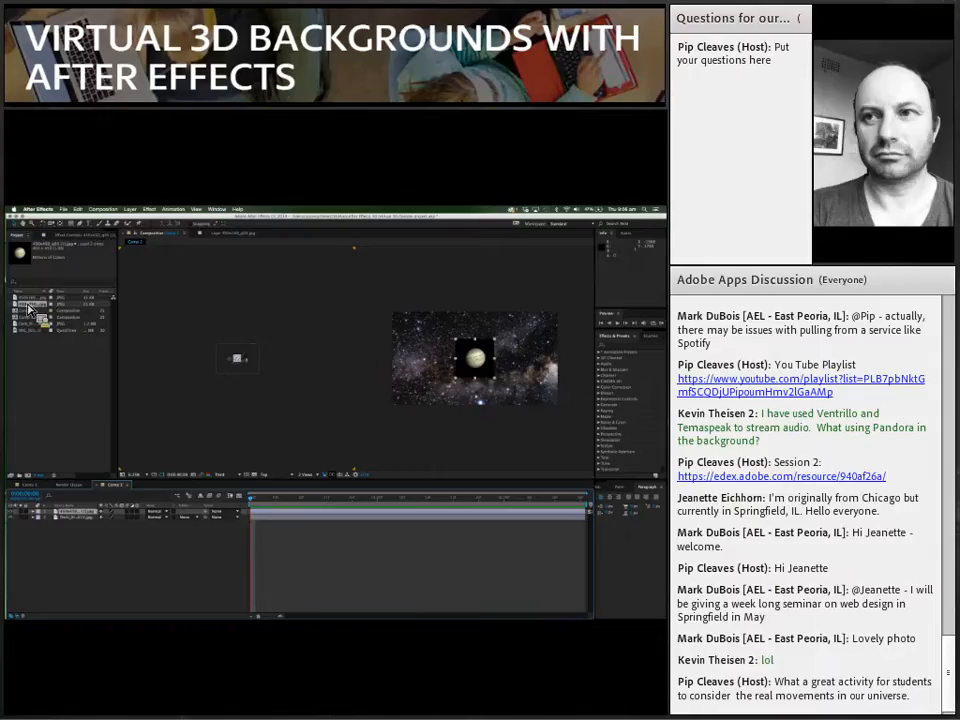
pyautogui.moveTo(28, 305); pyautogui.dragTo(112, 518)
pyautogui.click(457, 359)
pyautogui.moveTo(457, 359); pyautogui.dragTo(506, 359)
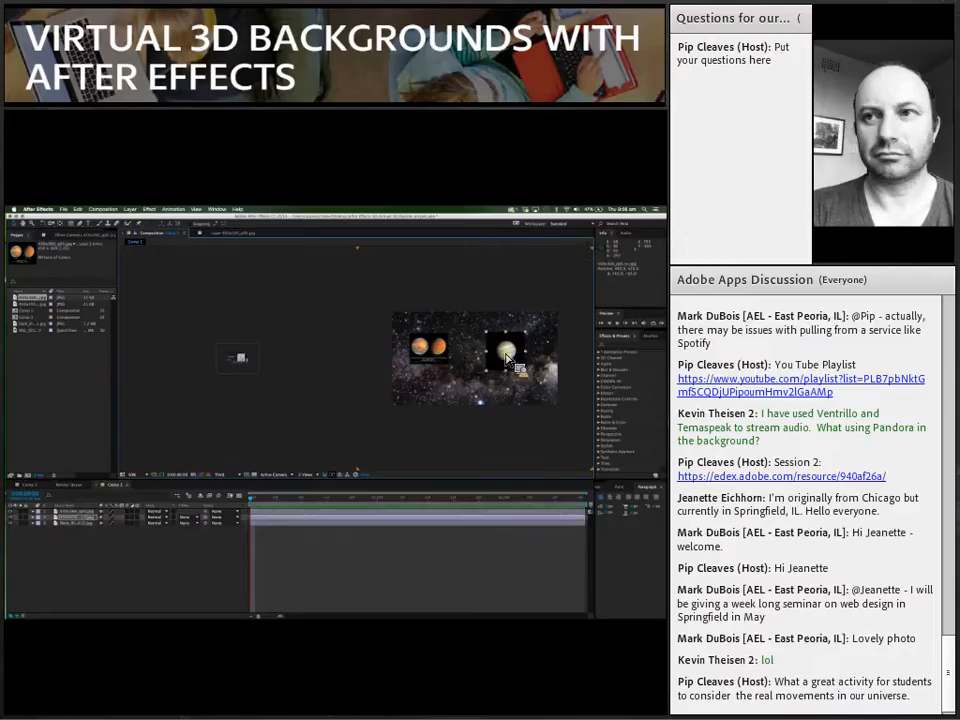
pyautogui.click(332, 420)
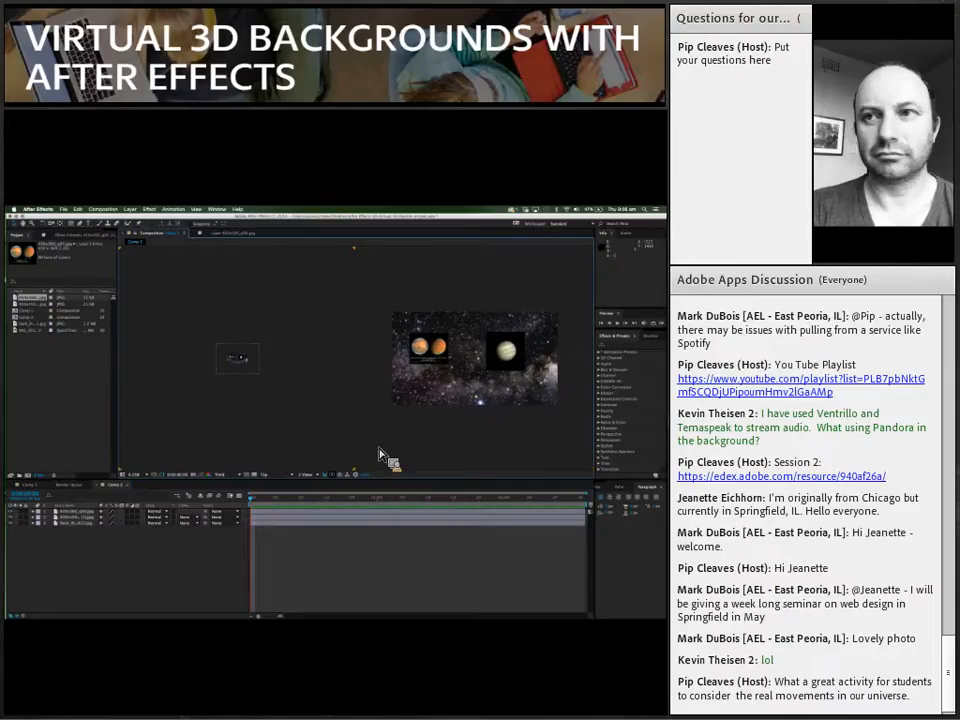
# Step: Mask the Jupiter layer with an ellipse around the planet to hide its black background, and return to the composition view
pyautogui.click(512, 348)
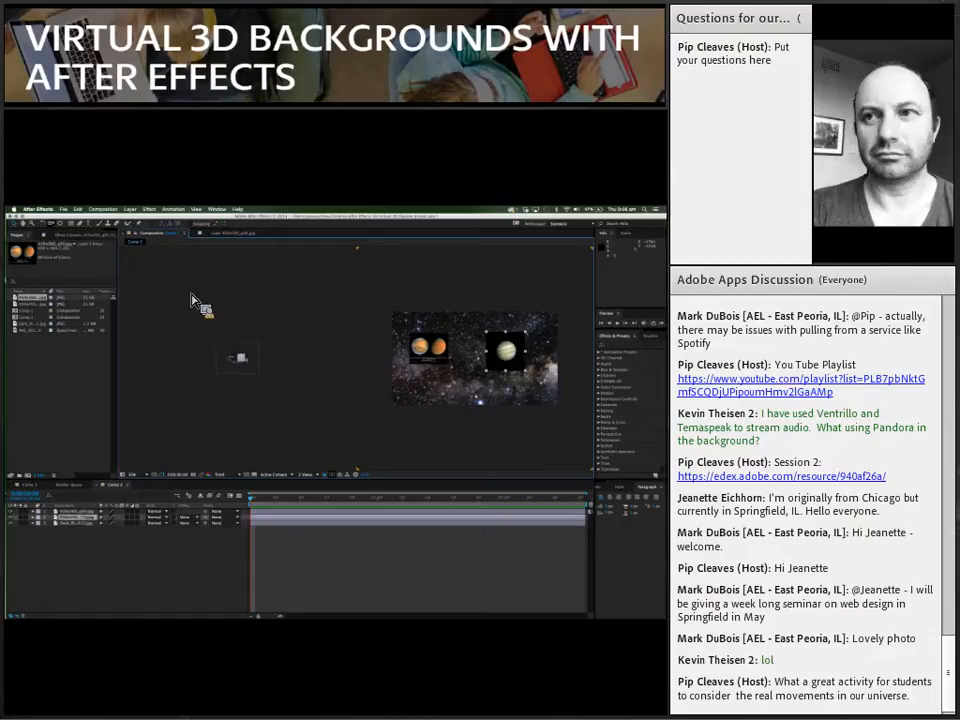
pyautogui.doubleClick(500, 352)
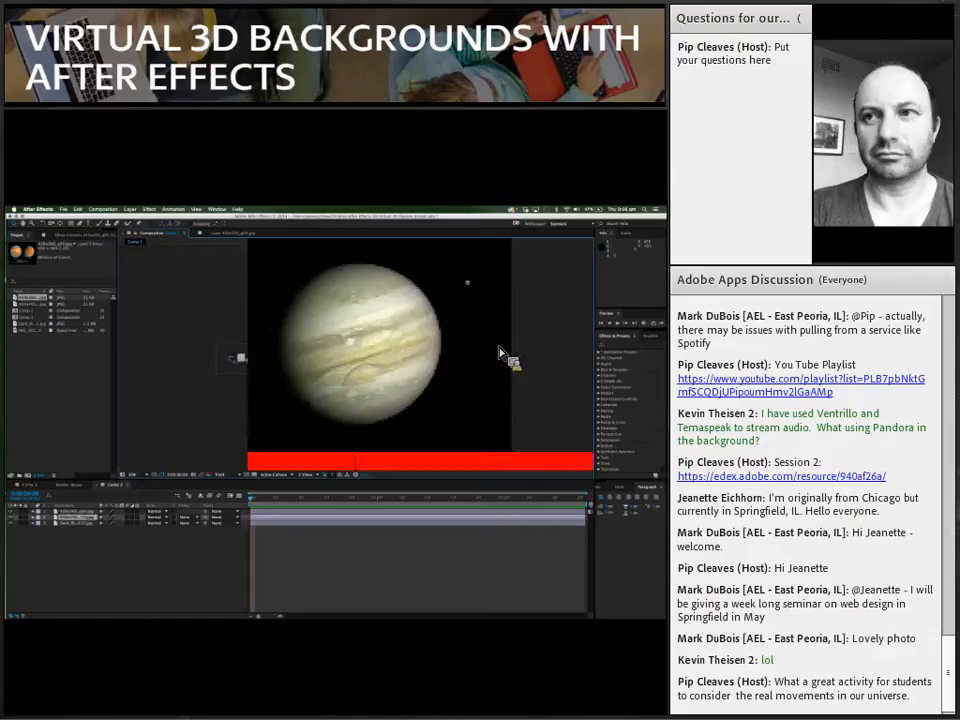
pyautogui.click(75, 225)
pyautogui.click(93, 240)
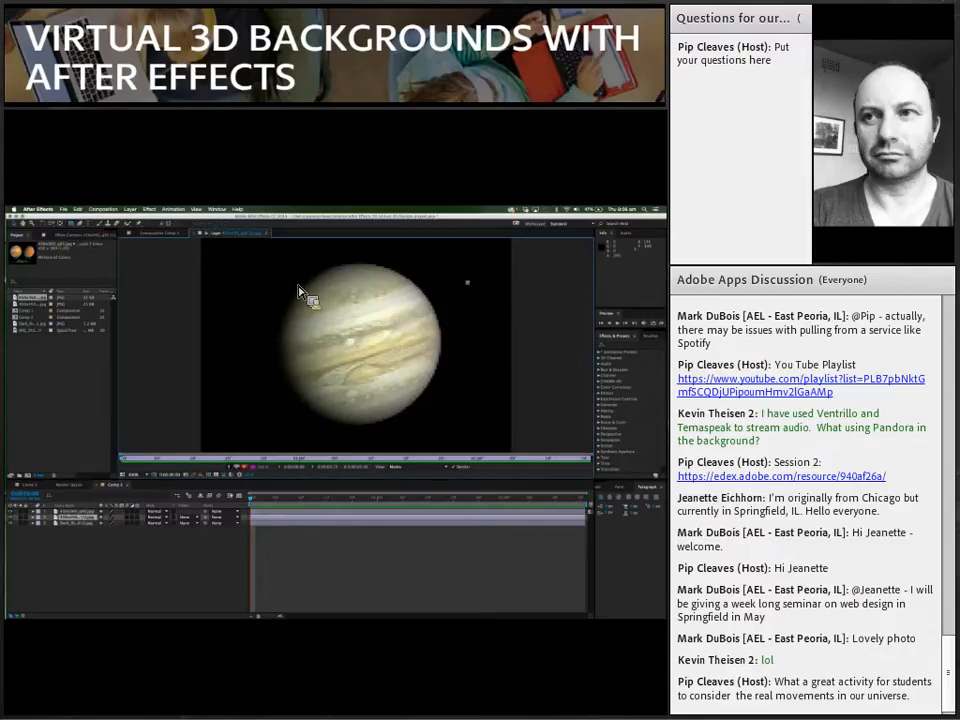
pyautogui.moveTo(298, 290); pyautogui.dragTo(443, 430)
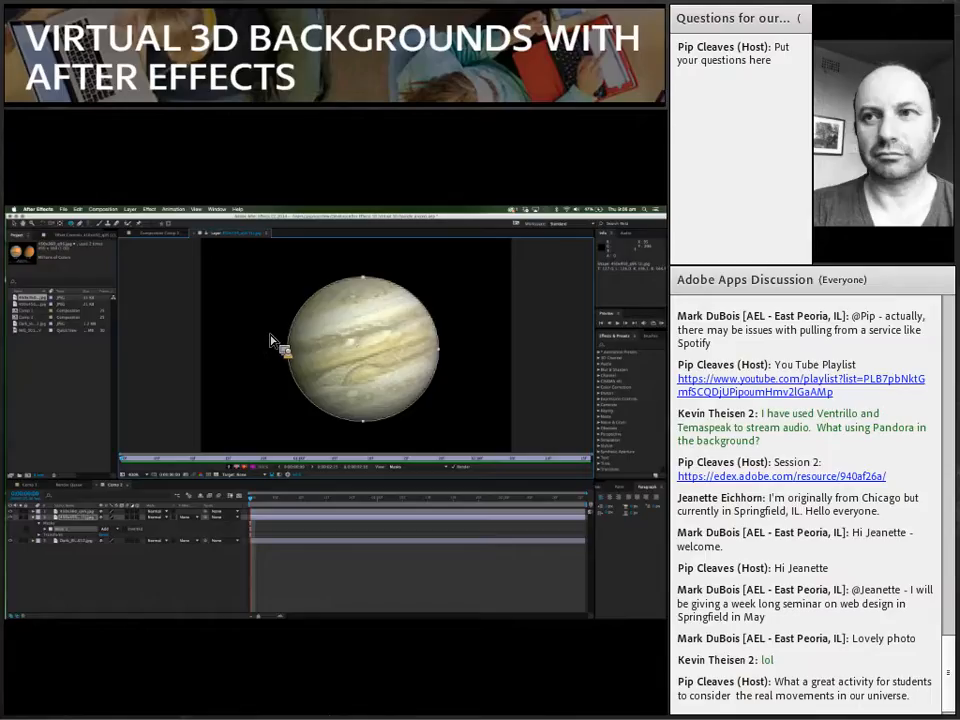
pyautogui.click(163, 234)
pyautogui.moveTo(42, 292); pyautogui.dragTo(380, 440)
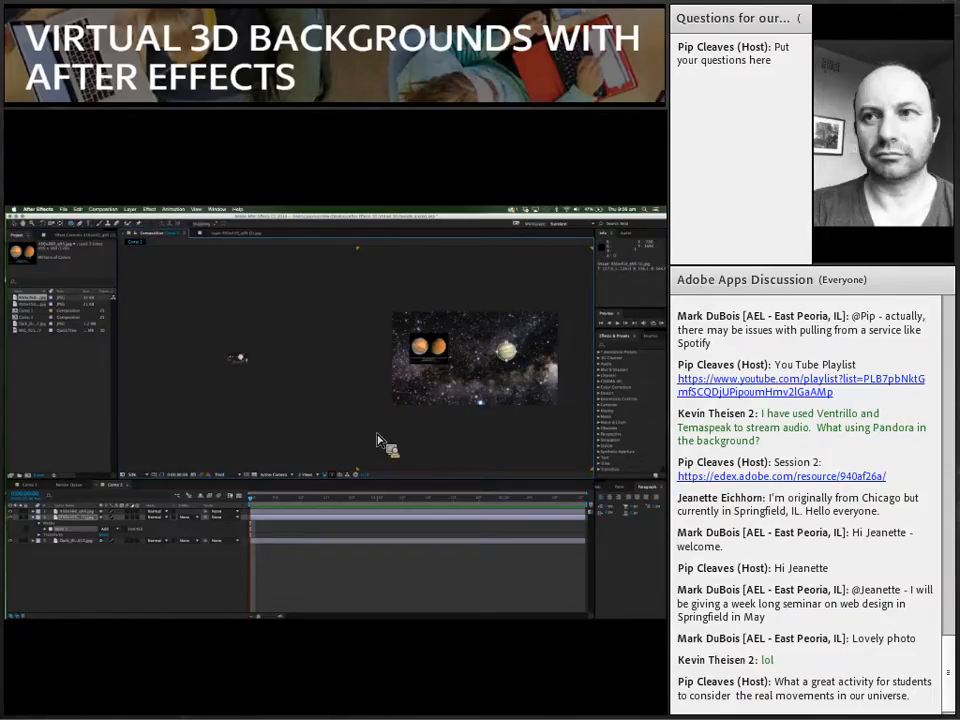
pyautogui.click(489, 452)
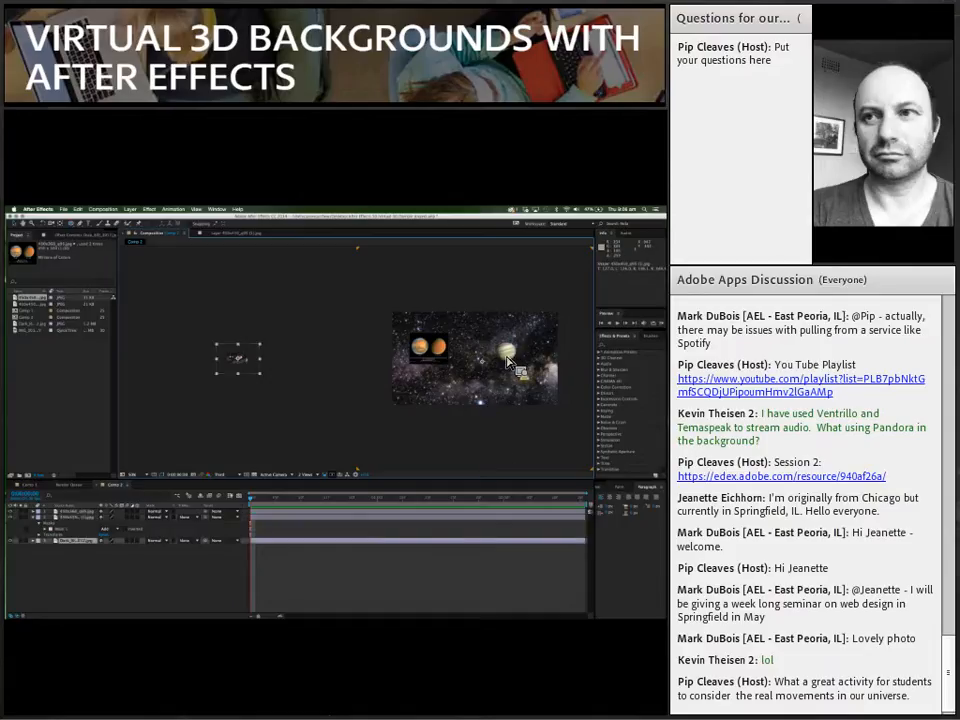
# Step: Mask the Mars layer with an ellipse around the left planet only, and return to the composition view
pyautogui.moveTo(505, 357); pyautogui.dragTo(278, 526)
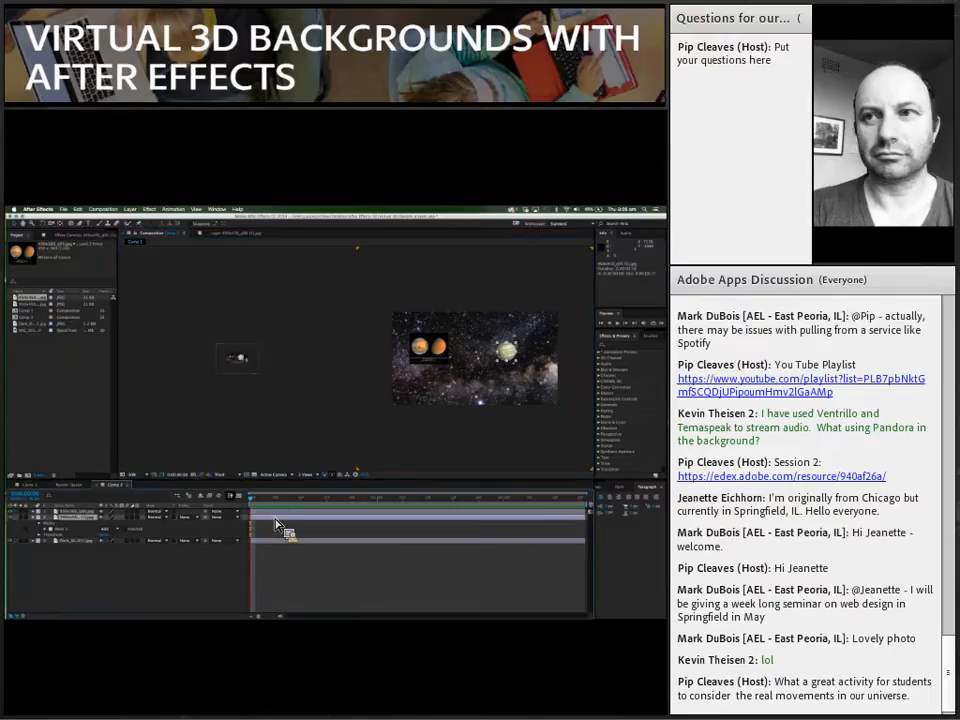
pyautogui.doubleClick(278, 512)
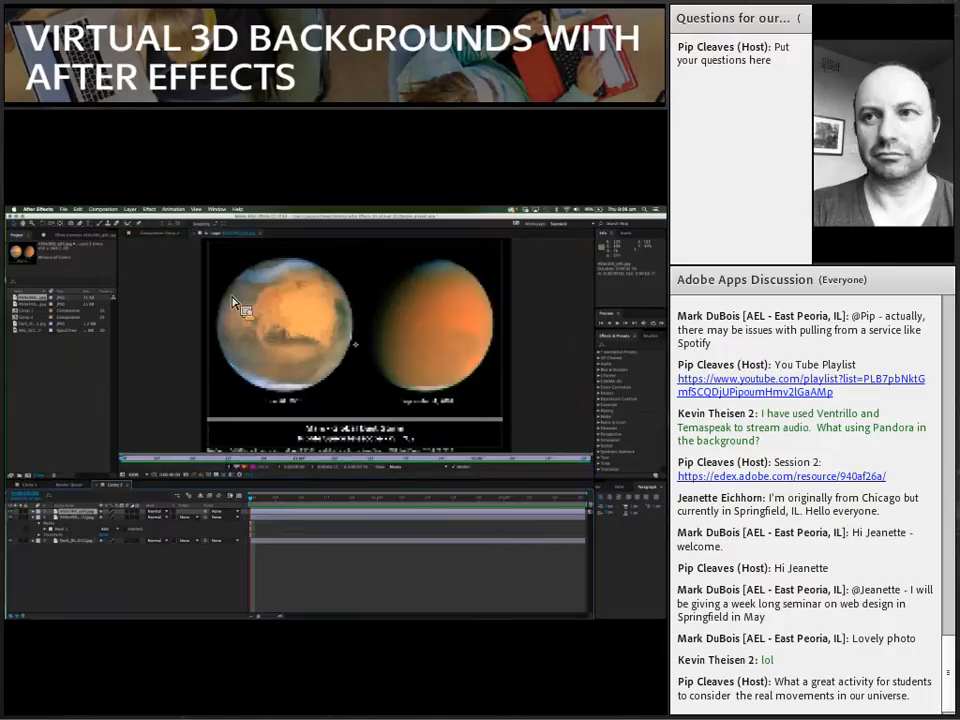
pyautogui.click(75, 225)
pyautogui.moveTo(224, 257); pyautogui.dragTo(359, 401)
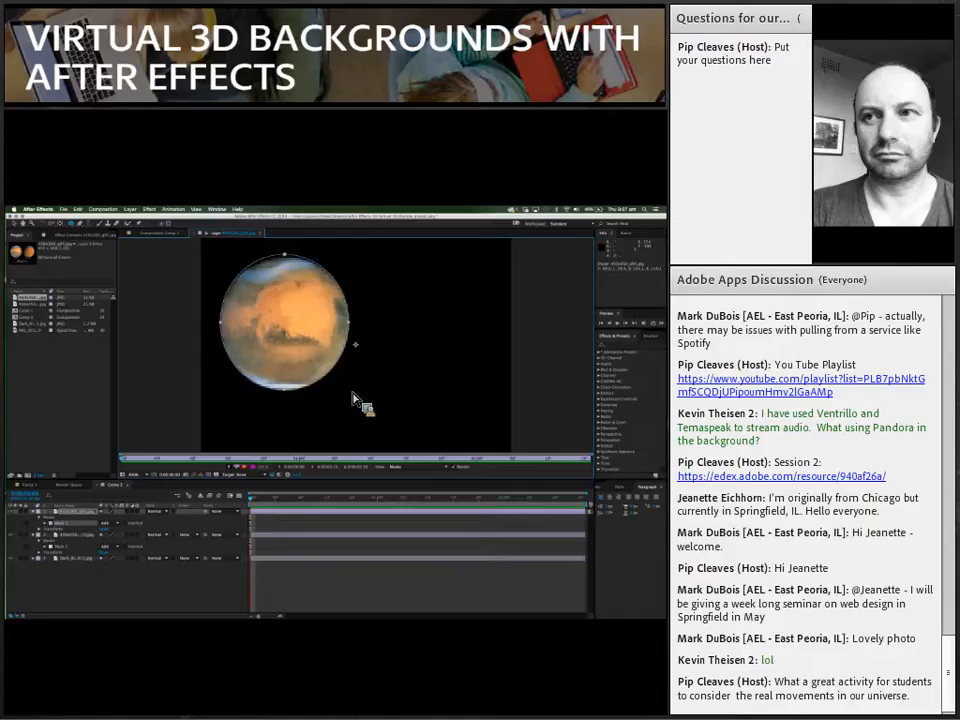
pyautogui.click(156, 235)
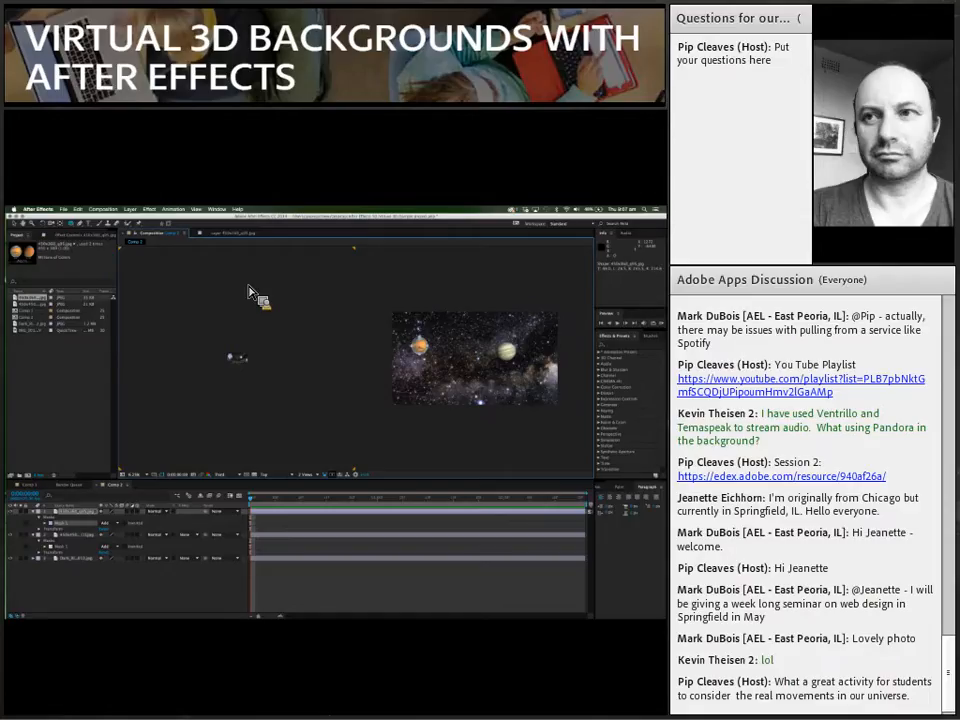
# Step: Collapse the mask and transform properties of both planet layers in the timeline
pyautogui.click(100, 425)
pyautogui.moveTo(190, 418); pyautogui.dragTo(33, 517)
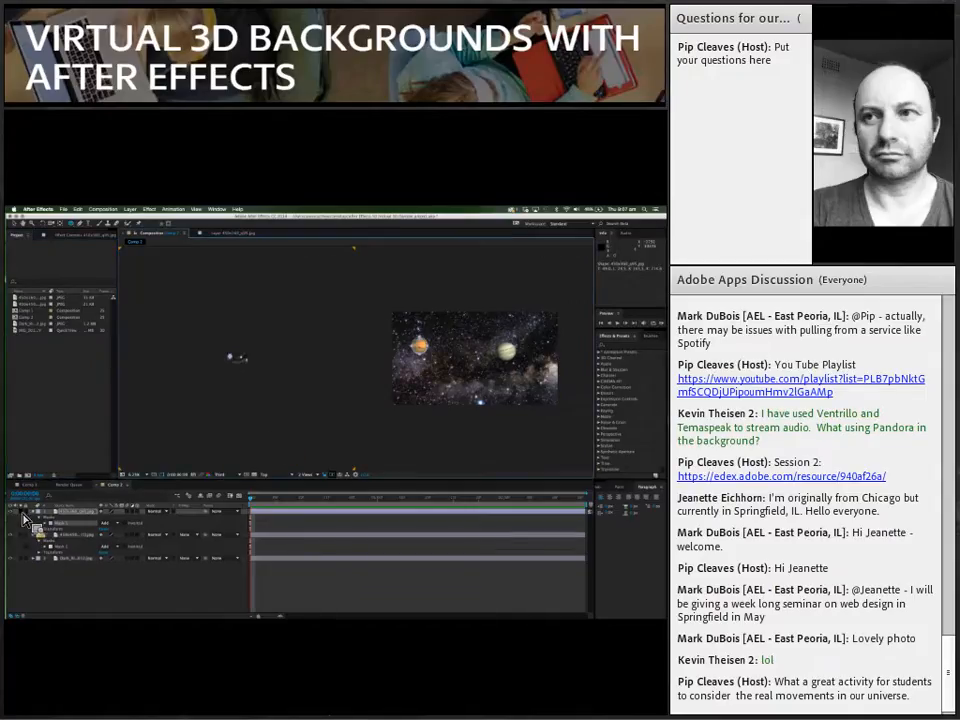
pyautogui.click(34, 513)
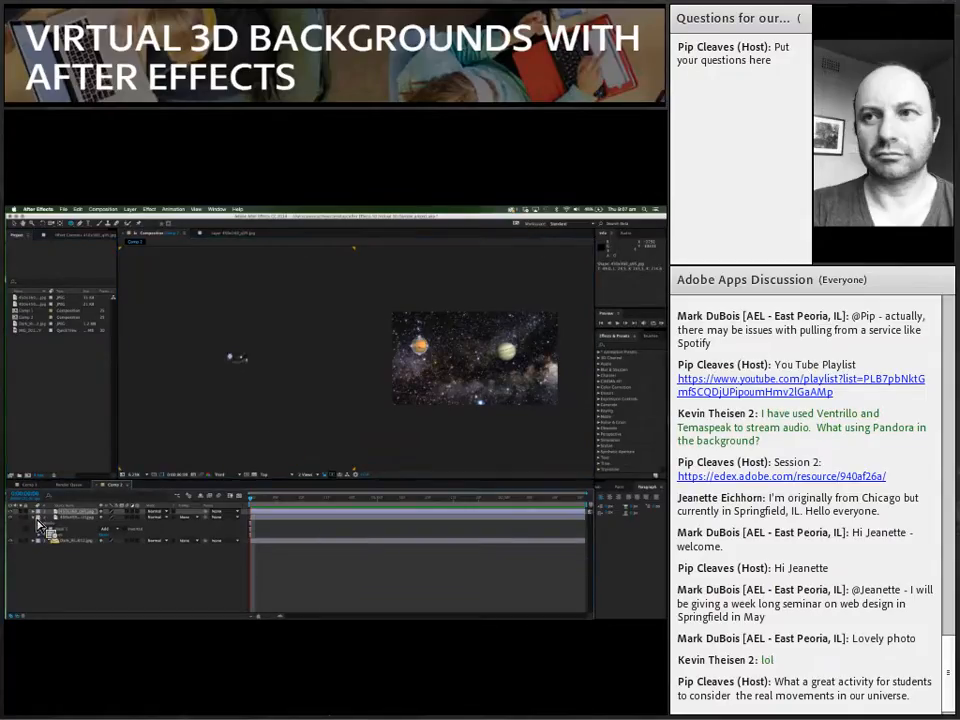
pyautogui.click(35, 518)
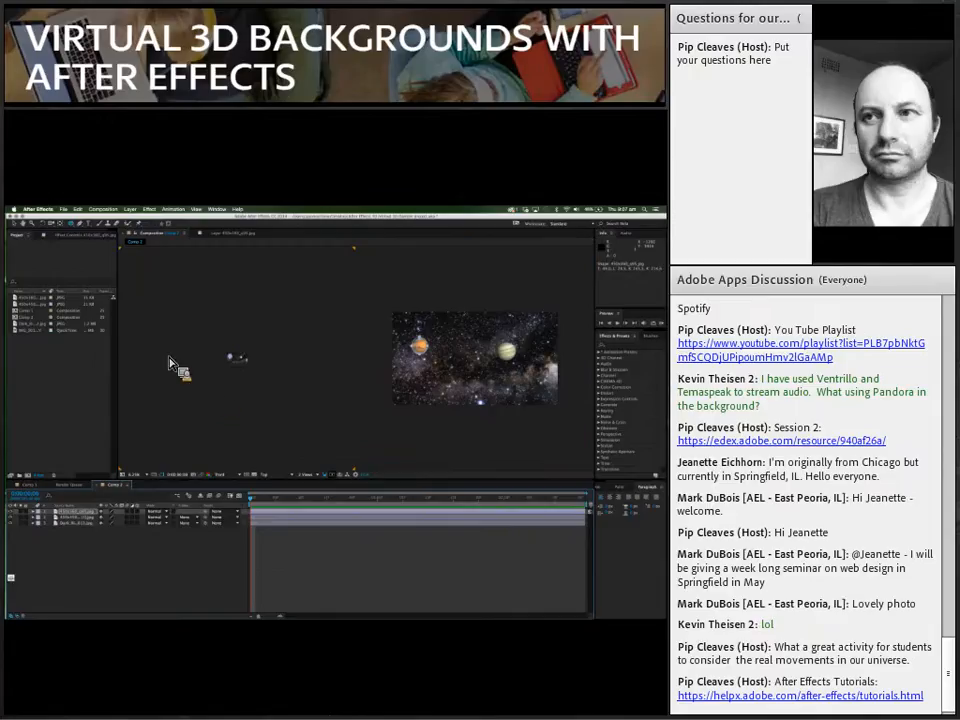
# Step: Turn the Mars, Jupiter and starfield layers into 3D layers
pyautogui.click(275, 418)
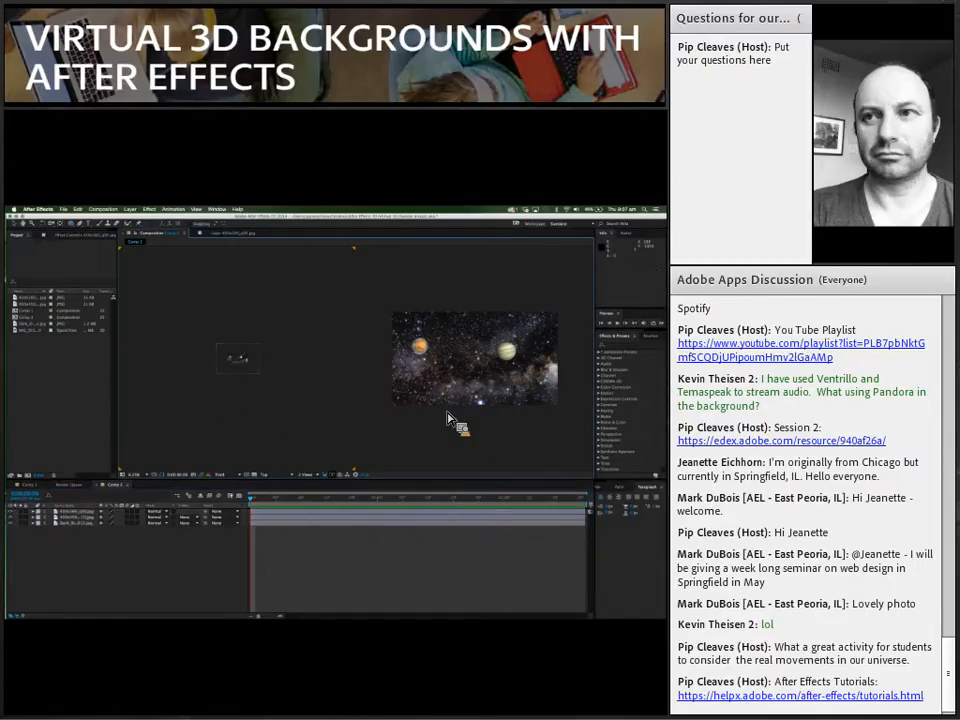
pyautogui.click(428, 353)
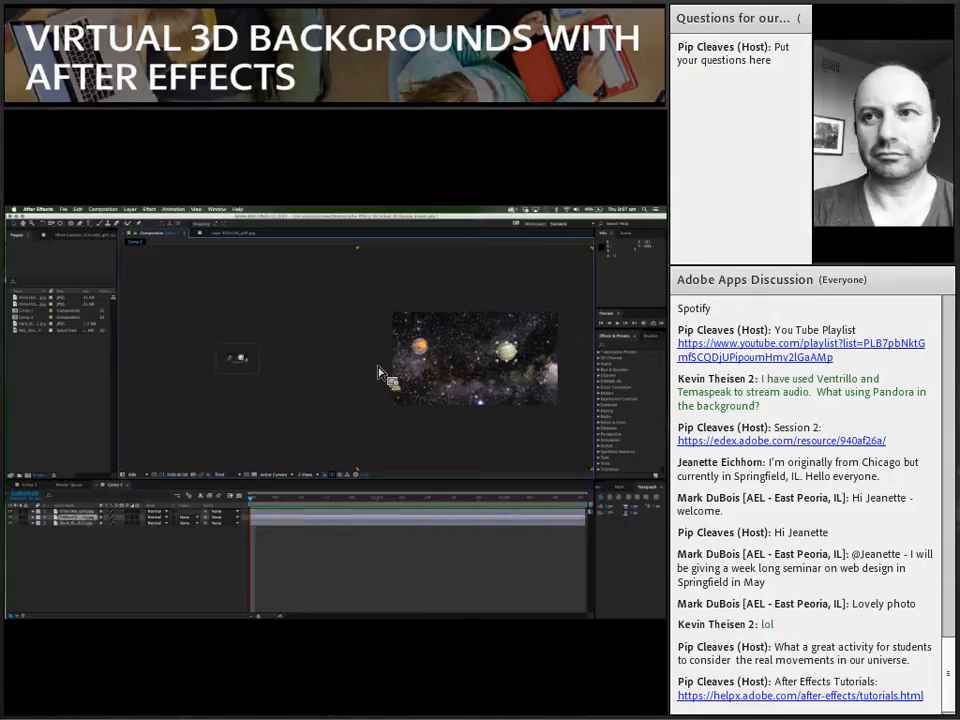
pyautogui.click(403, 385)
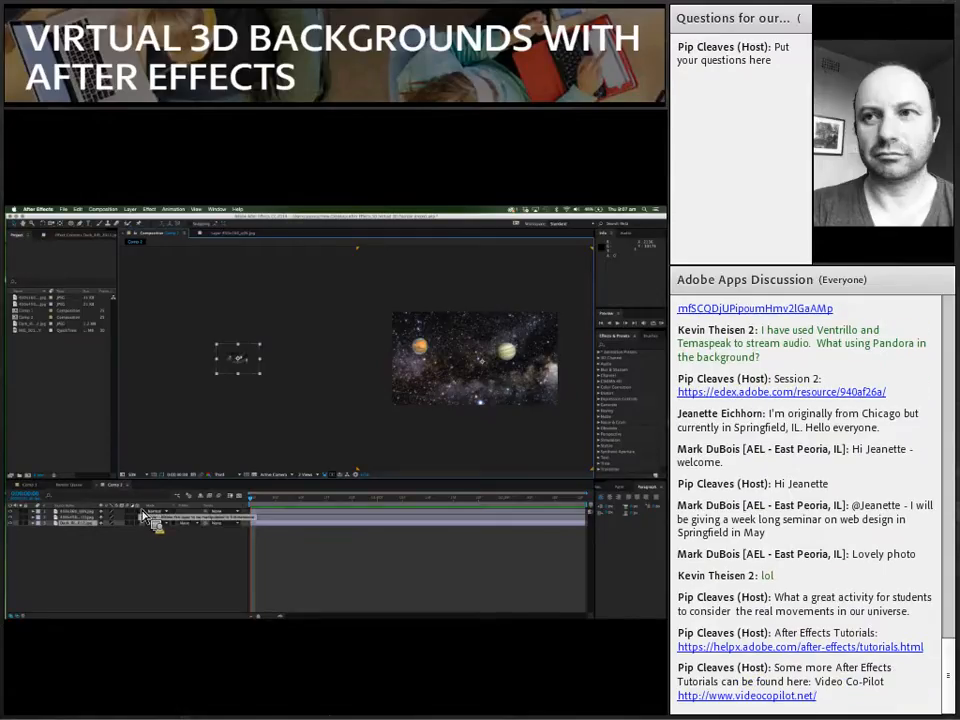
pyautogui.click(140, 512)
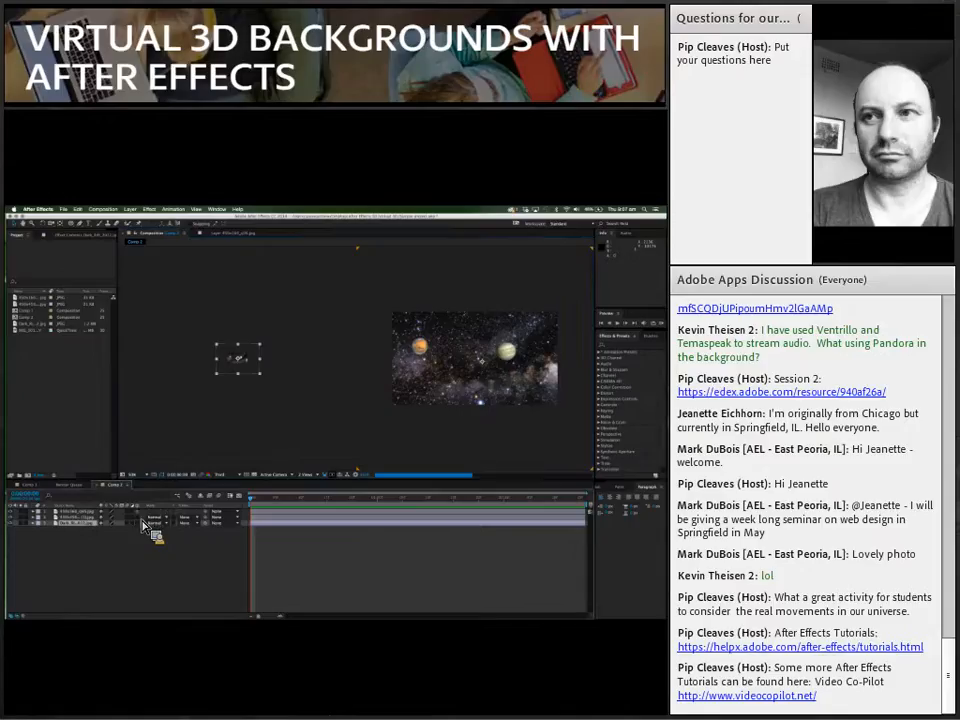
pyautogui.click(141, 524)
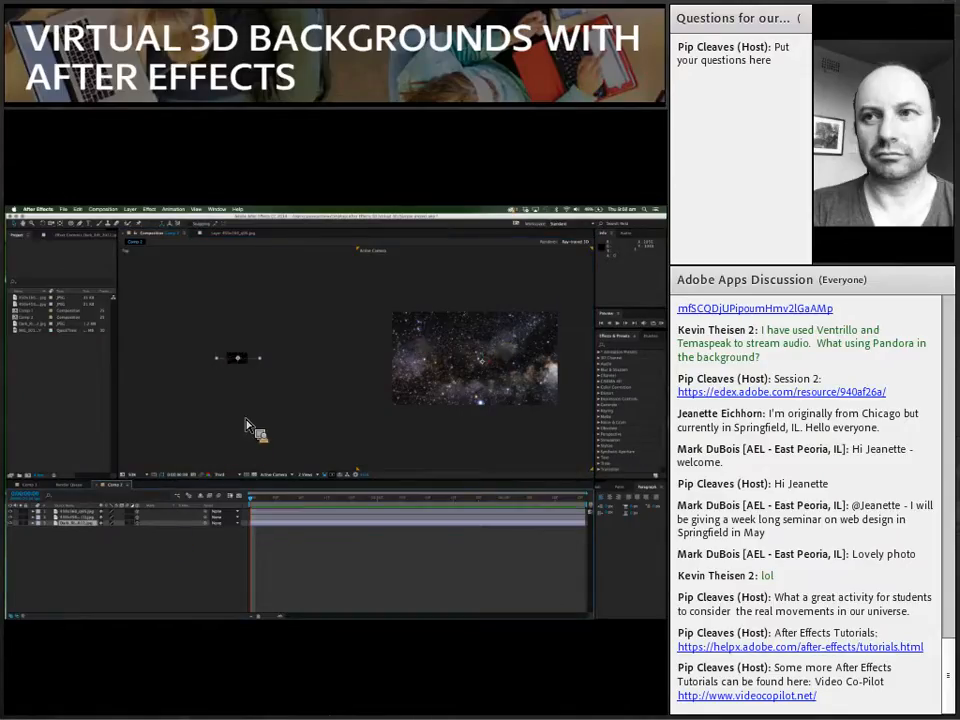
# Step: Switch the composition viewer to 1 View and return it to the side-by-side two-view layout
pyautogui.click(316, 475)
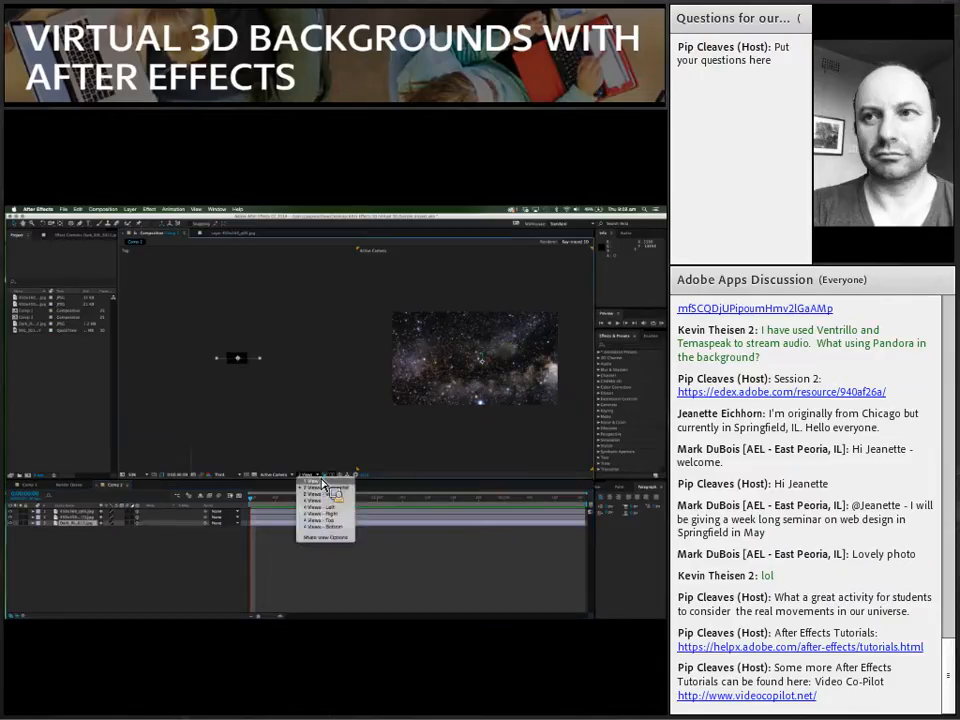
pyautogui.click(320, 481)
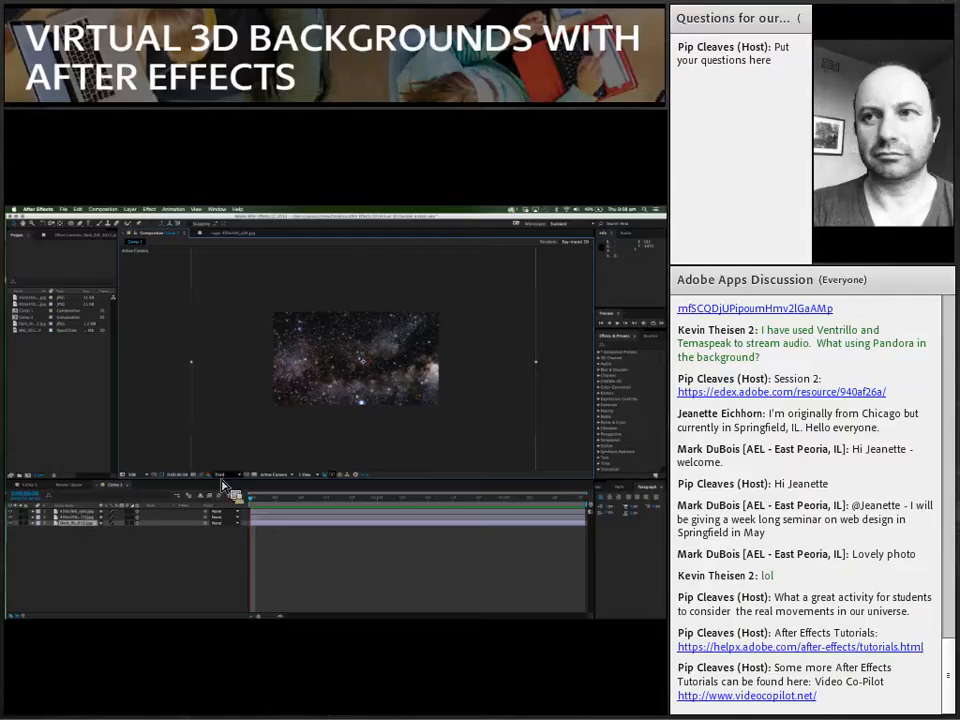
pyautogui.click(310, 475)
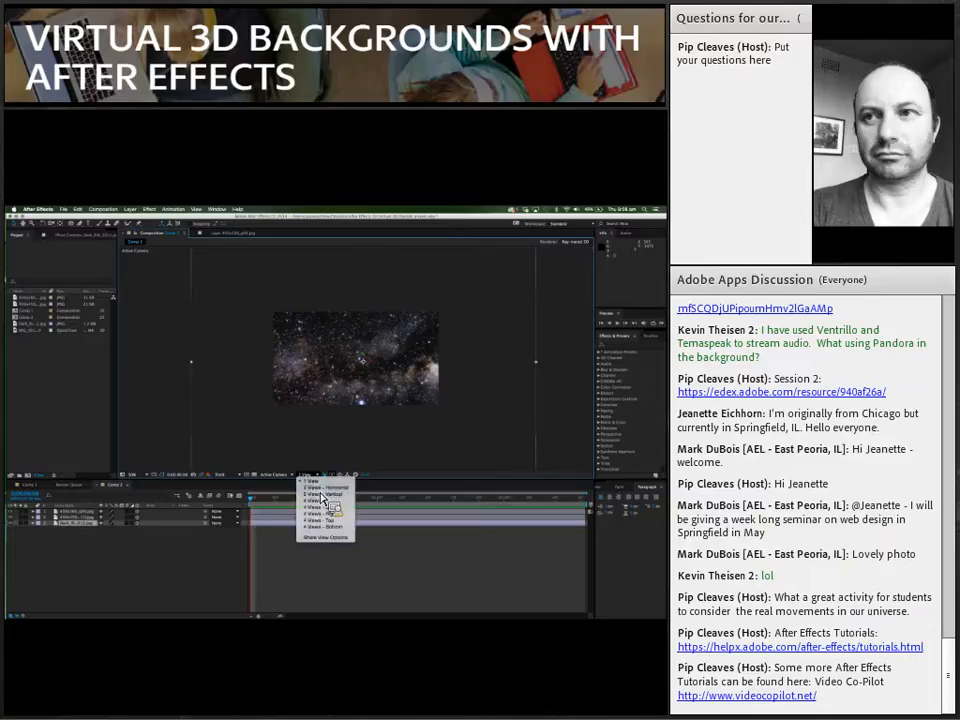
pyautogui.click(321, 494)
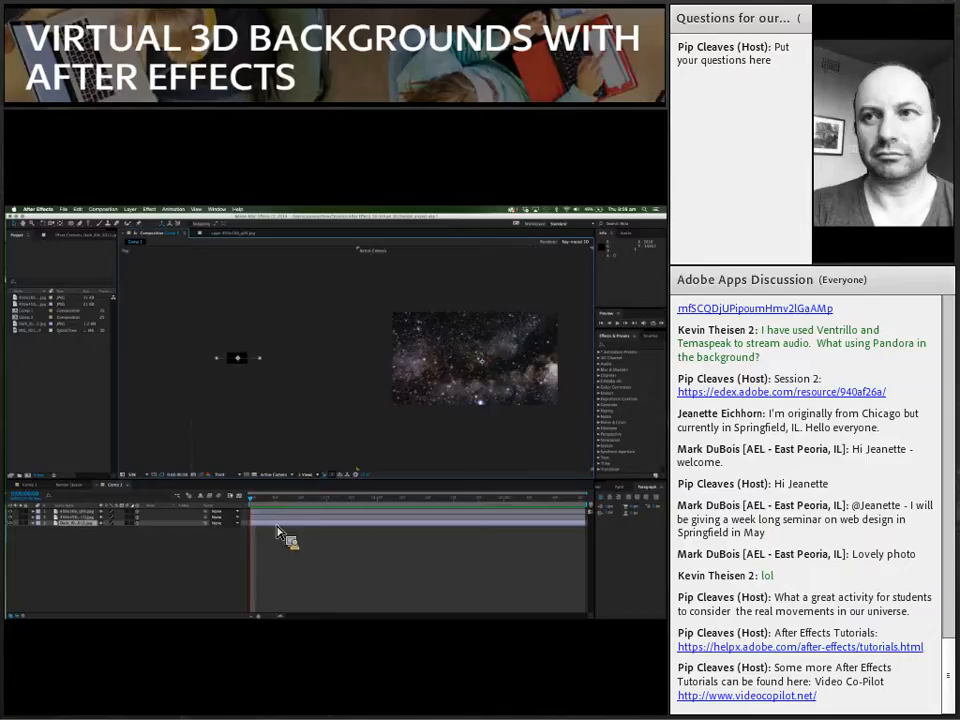
# Step: Push the starfield layer back in depth behind both planets, using the Top view
pyautogui.moveTo(278, 531); pyautogui.dragTo(240, 367)
pyautogui.press('.')
pyautogui.press('.')
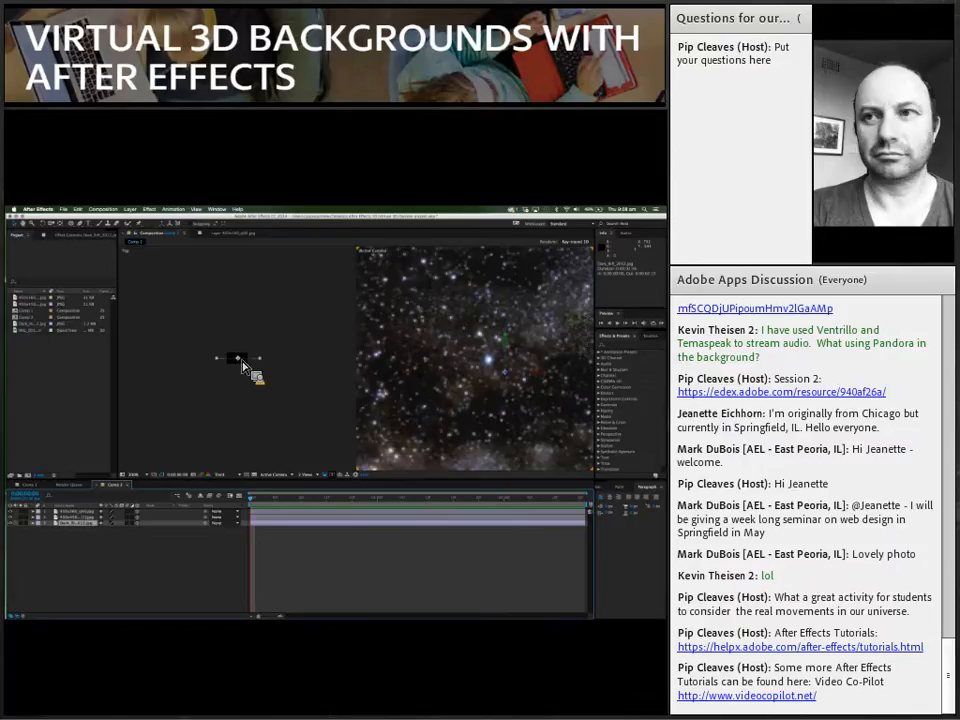
pyautogui.press('.')
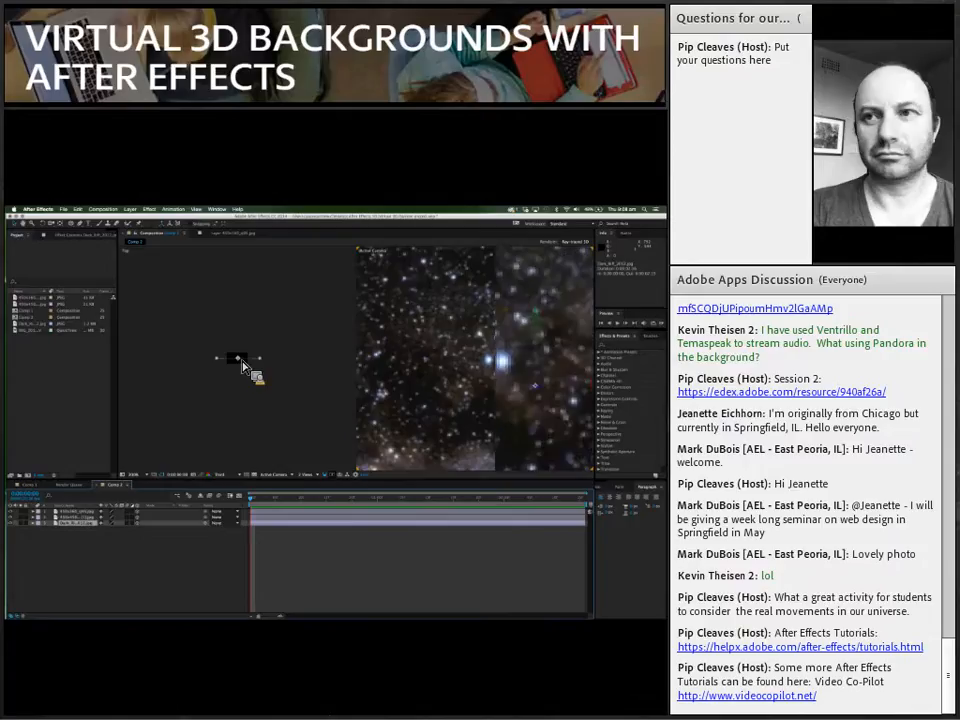
pyautogui.click(242, 367)
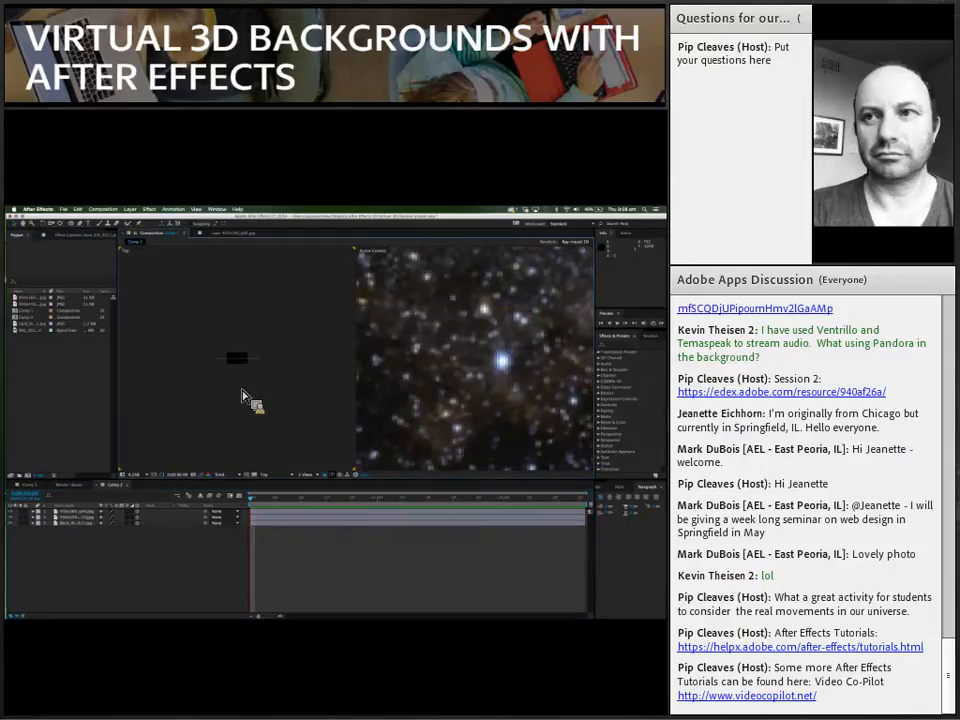
pyautogui.scroll(4, 242, 392)
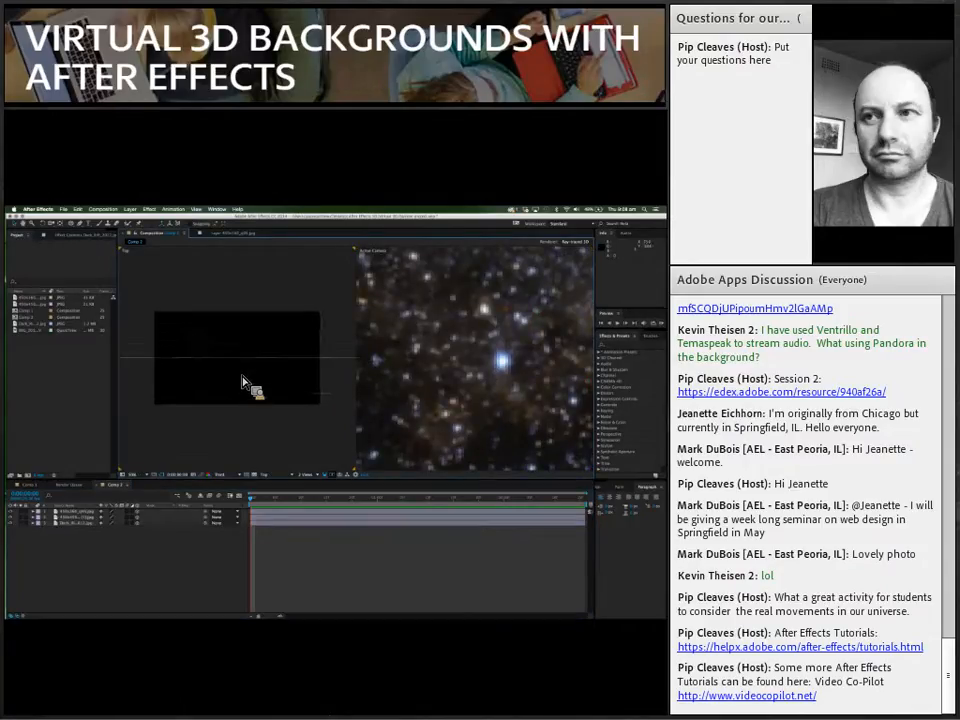
pyautogui.click(275, 522)
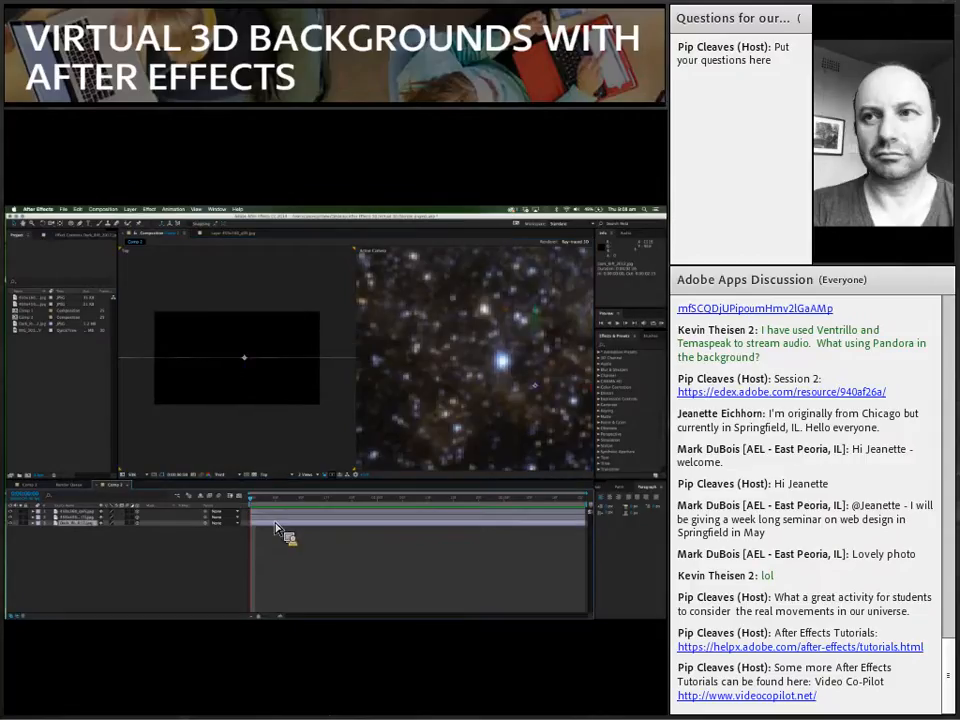
pyautogui.moveTo(250, 376); pyautogui.dragTo(250, 308)
pyautogui.press(',')
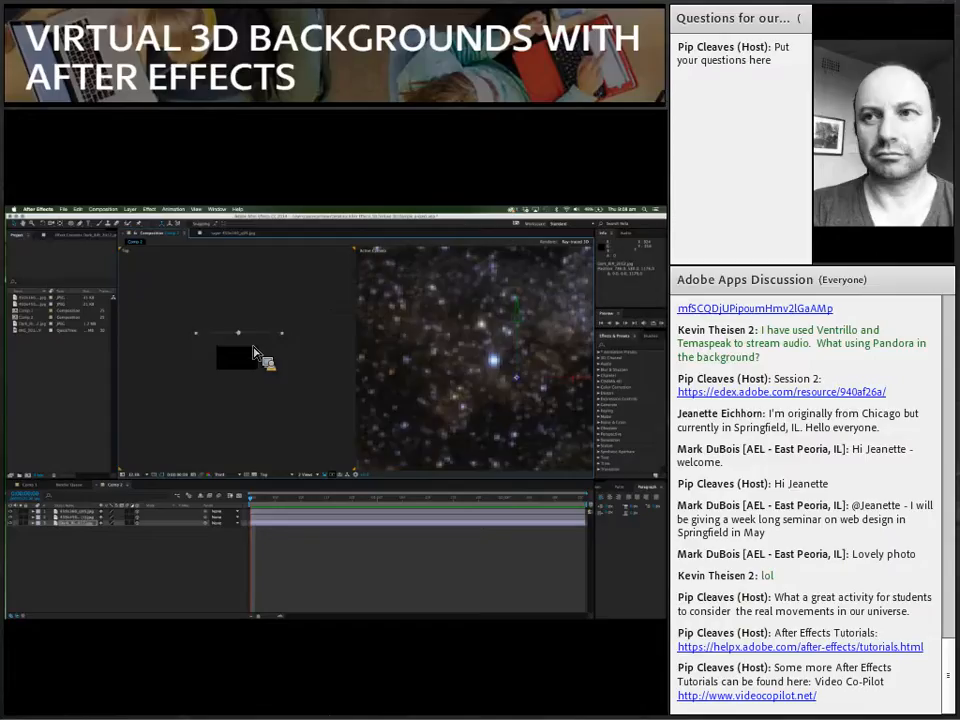
pyautogui.press('.')
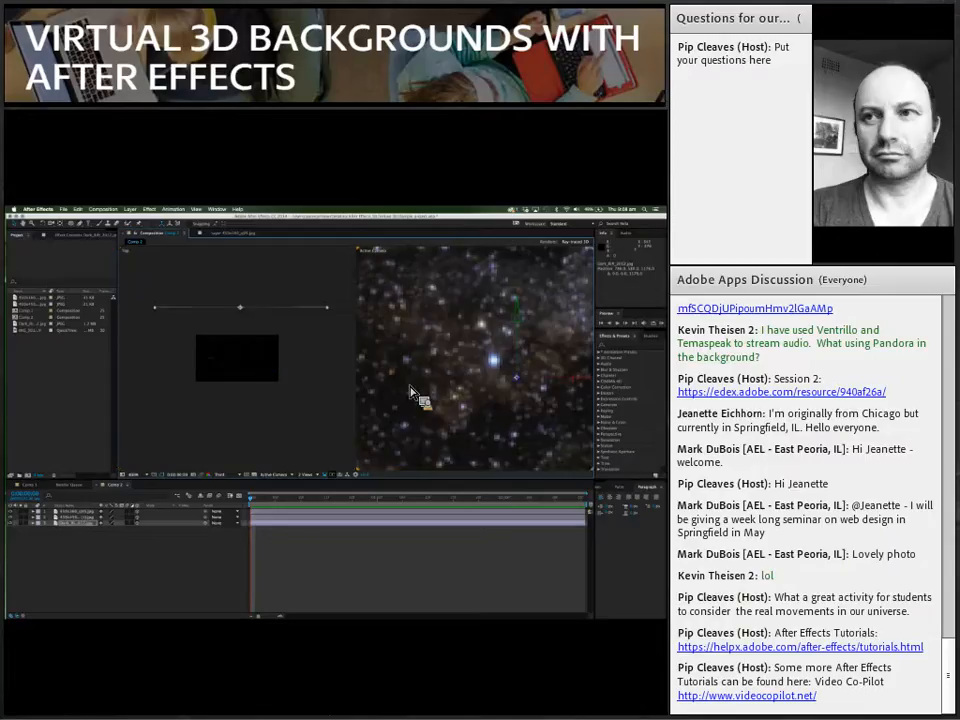
pyautogui.scroll(-5, 418, 395)
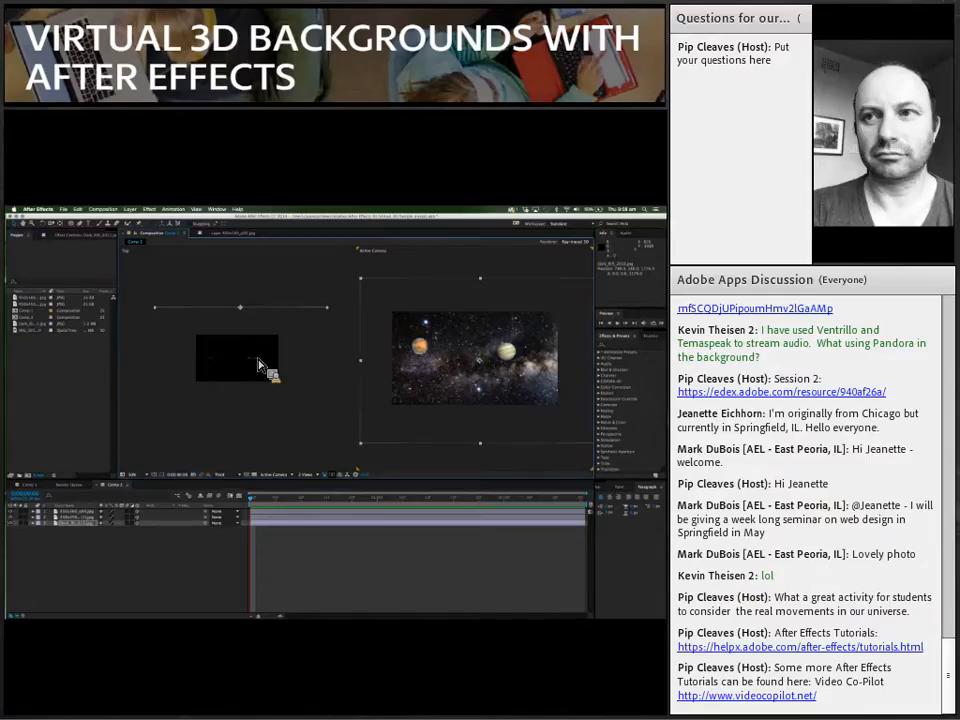
# Step: Move the Jupiter layer slightly back in the Top view, expand its transform properties and fine-tune its horizontal position
pyautogui.click(257, 366)
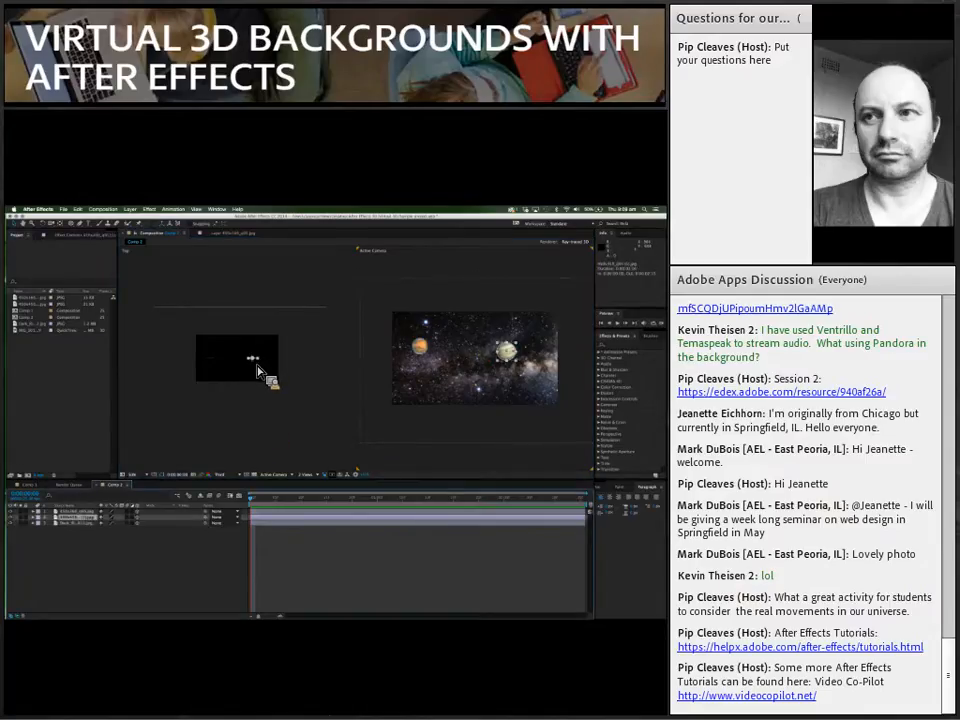
pyautogui.moveTo(257, 371); pyautogui.dragTo(256, 368)
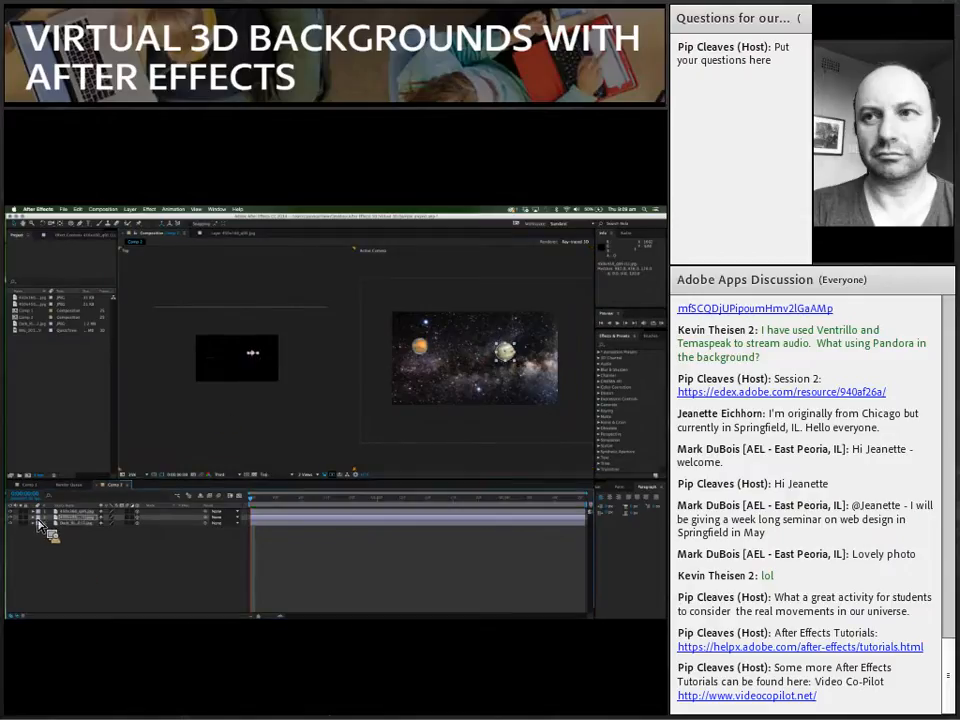
pyautogui.click(44, 525)
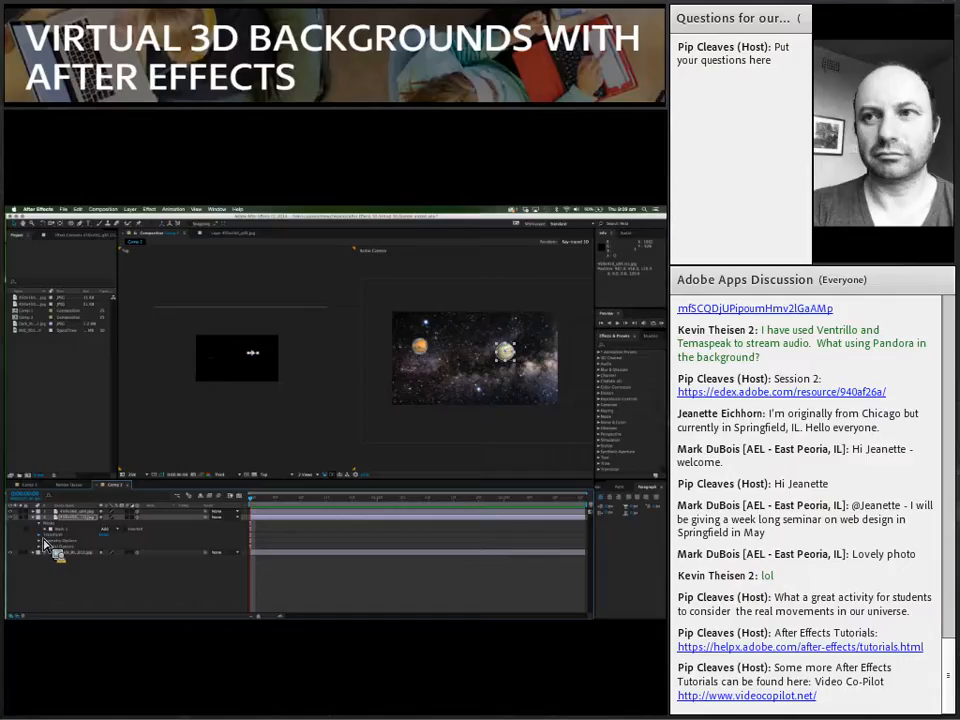
pyautogui.click(44, 536)
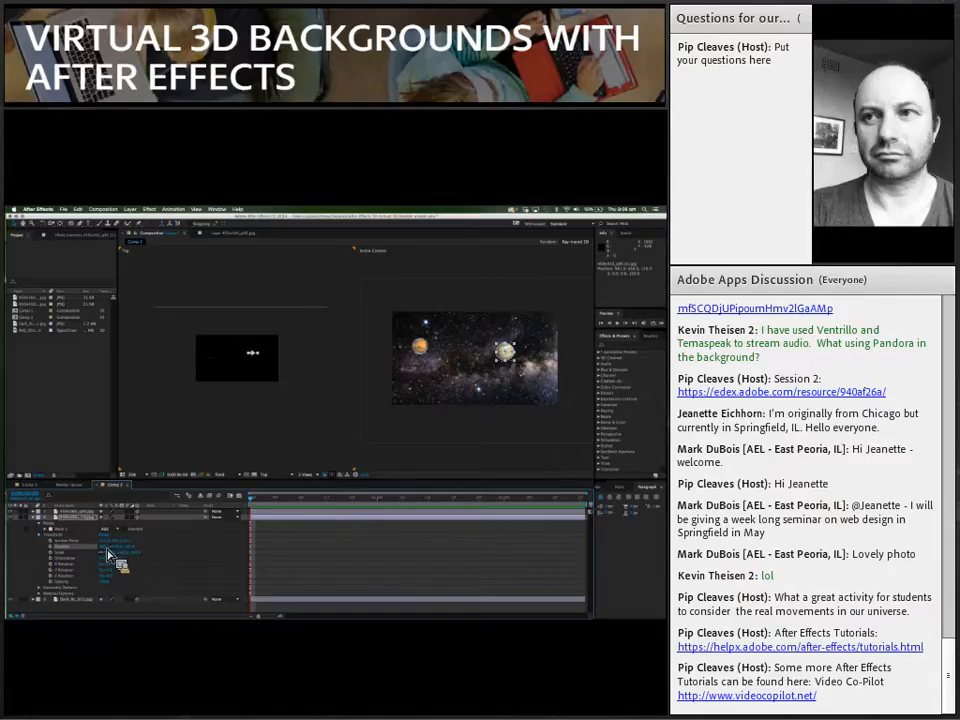
pyautogui.moveTo(88, 553); pyautogui.dragTo(130, 552)
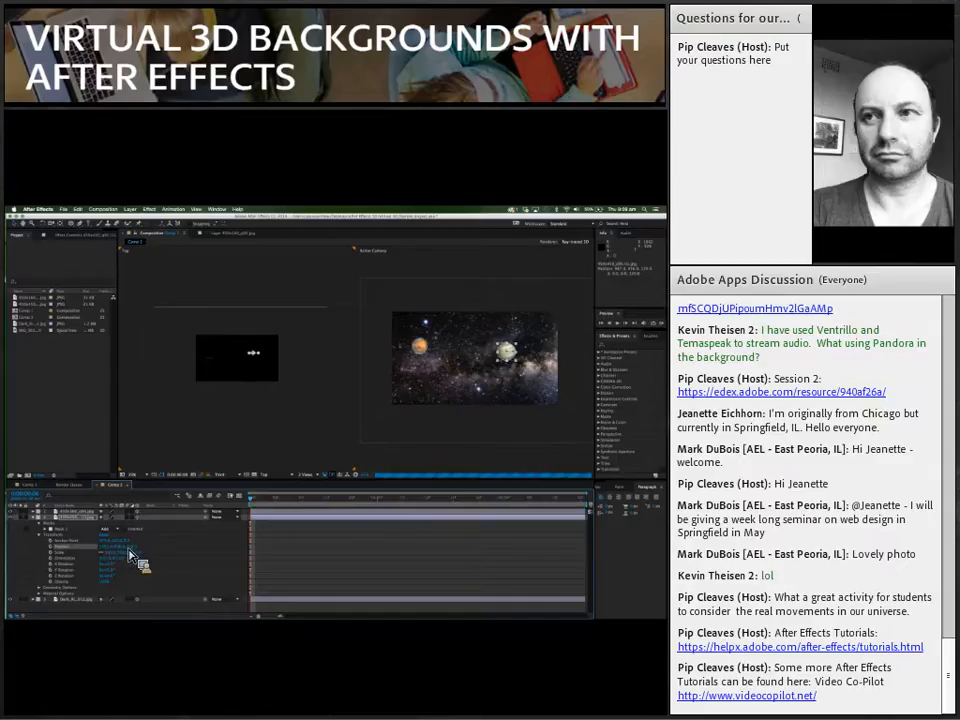
# Step: Push the Jupiter layer further back along its Z axis, between its current depth and the starfield
pyautogui.click(258, 388)
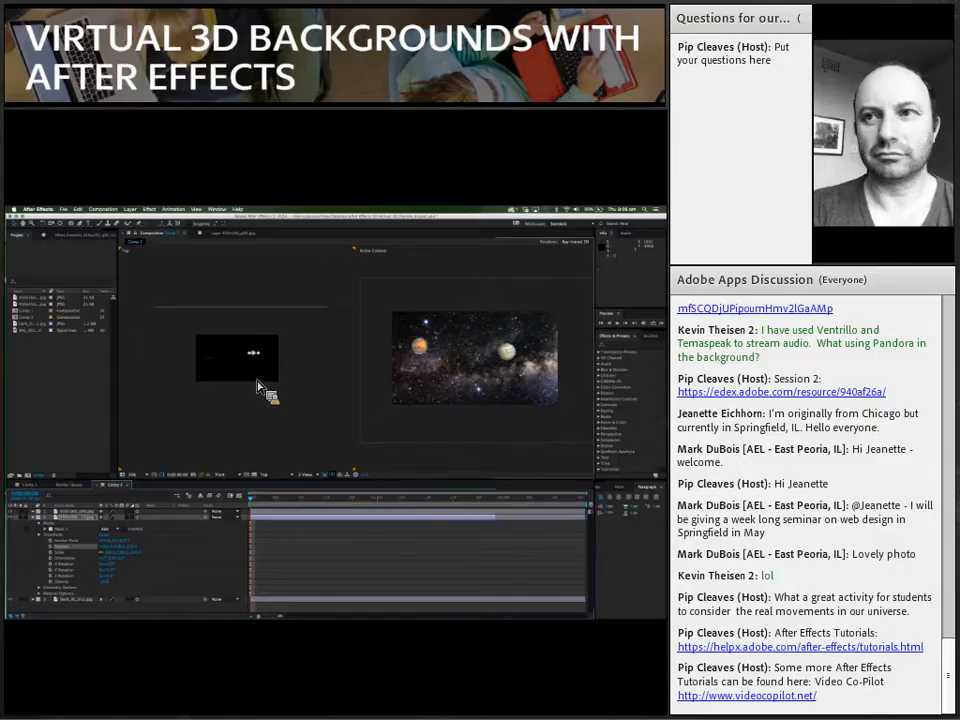
pyautogui.scroll(5, 262, 390)
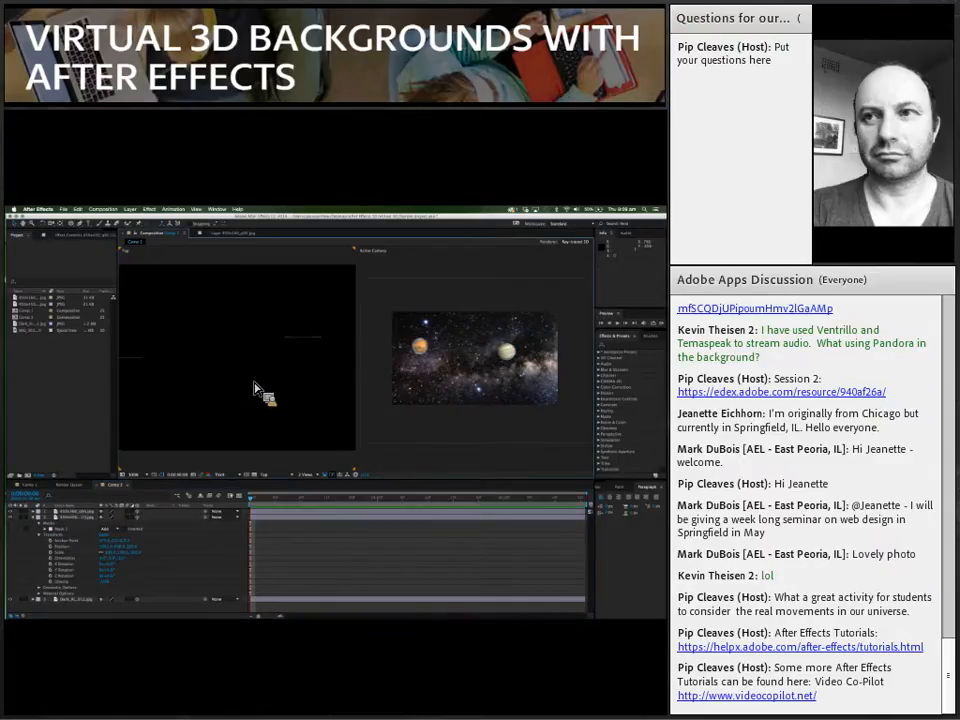
pyautogui.click(280, 519)
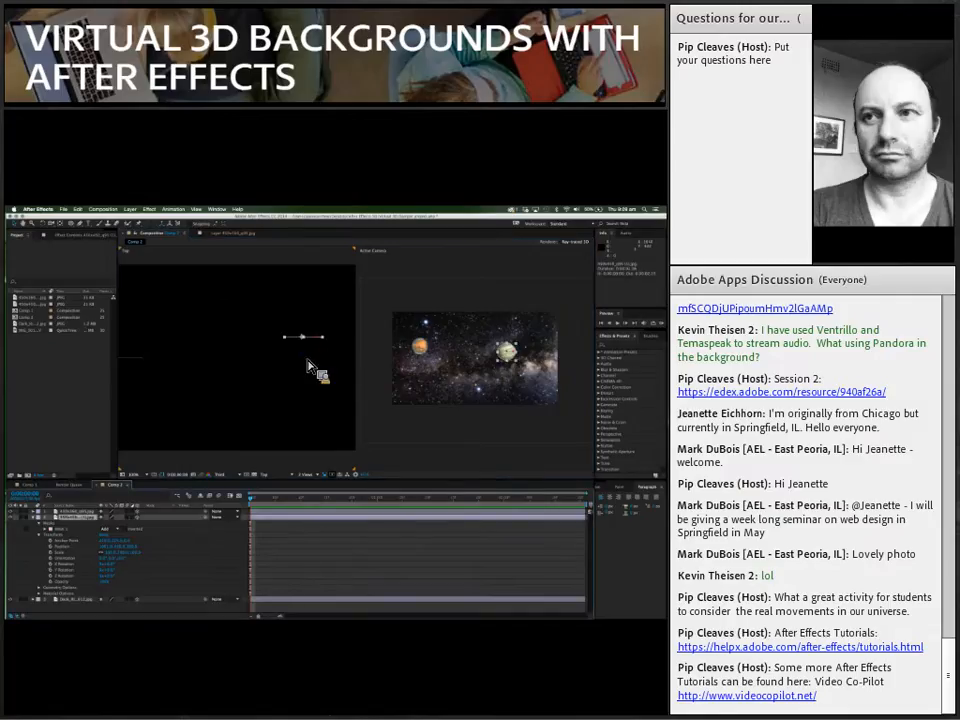
pyautogui.moveTo(294, 407); pyautogui.dragTo(233, 418)
pyautogui.scroll(2, 232, 412)
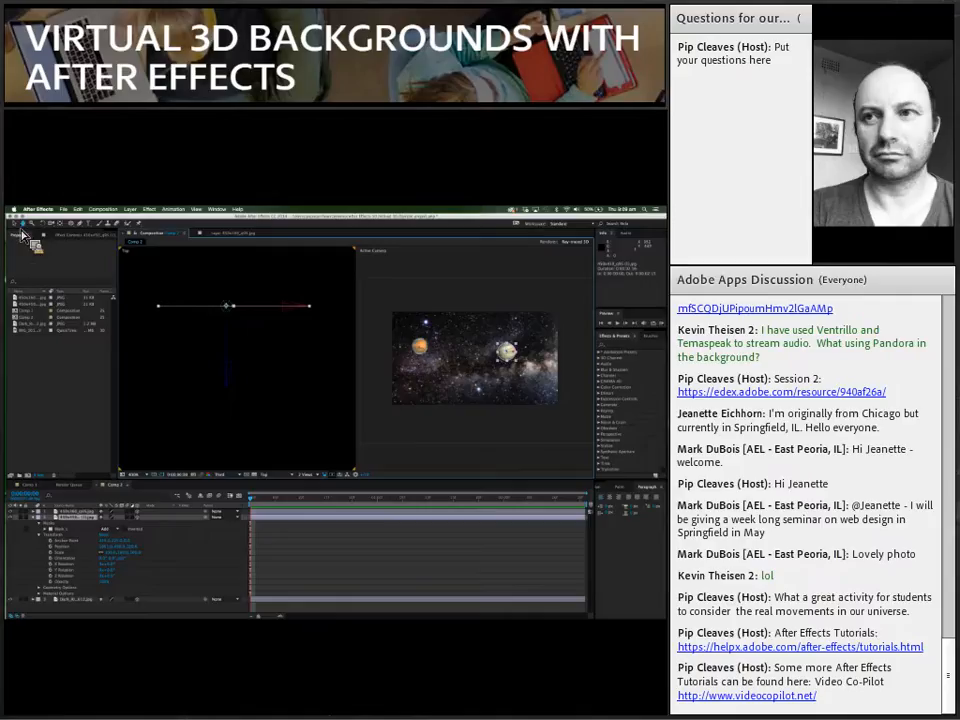
pyautogui.click(248, 386)
pyautogui.click(262, 518)
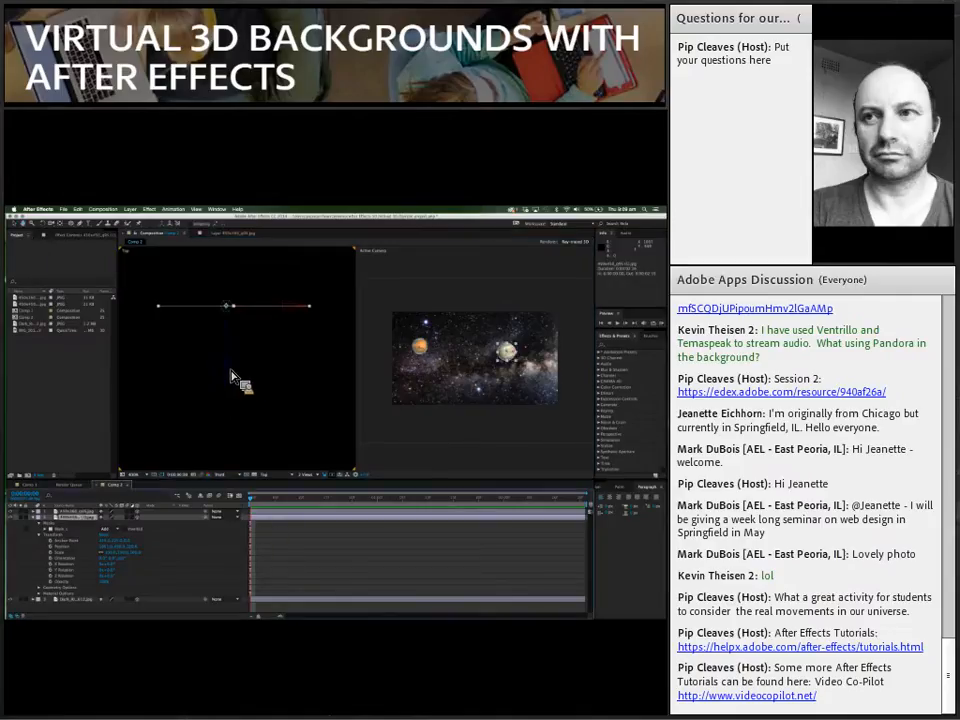
pyautogui.moveTo(231, 371); pyautogui.dragTo(244, 290)
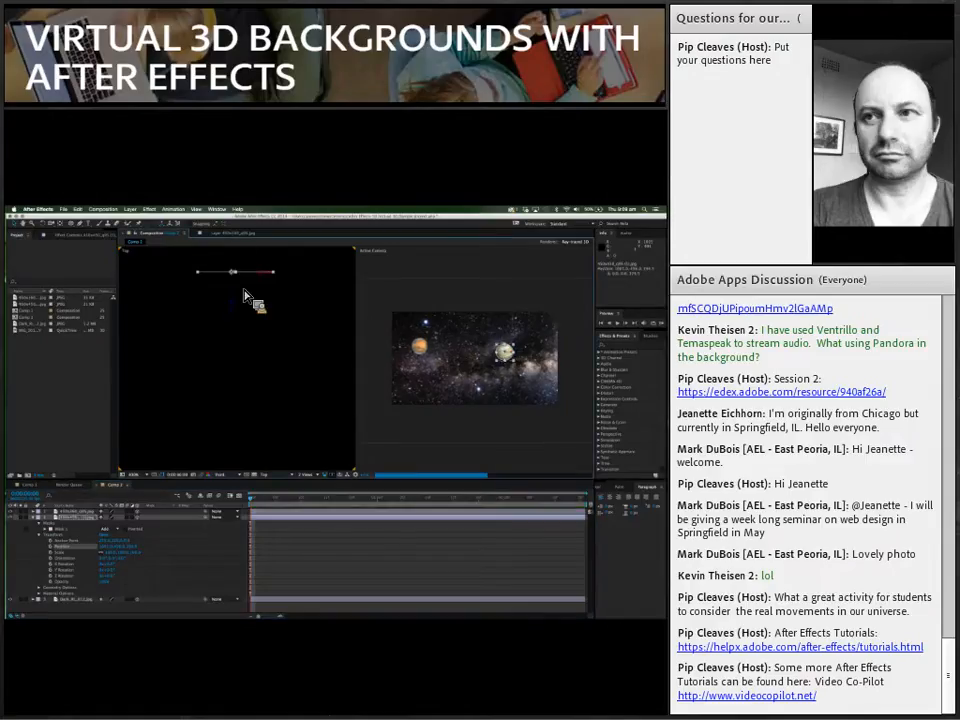
pyautogui.scroll(-1, 244, 292)
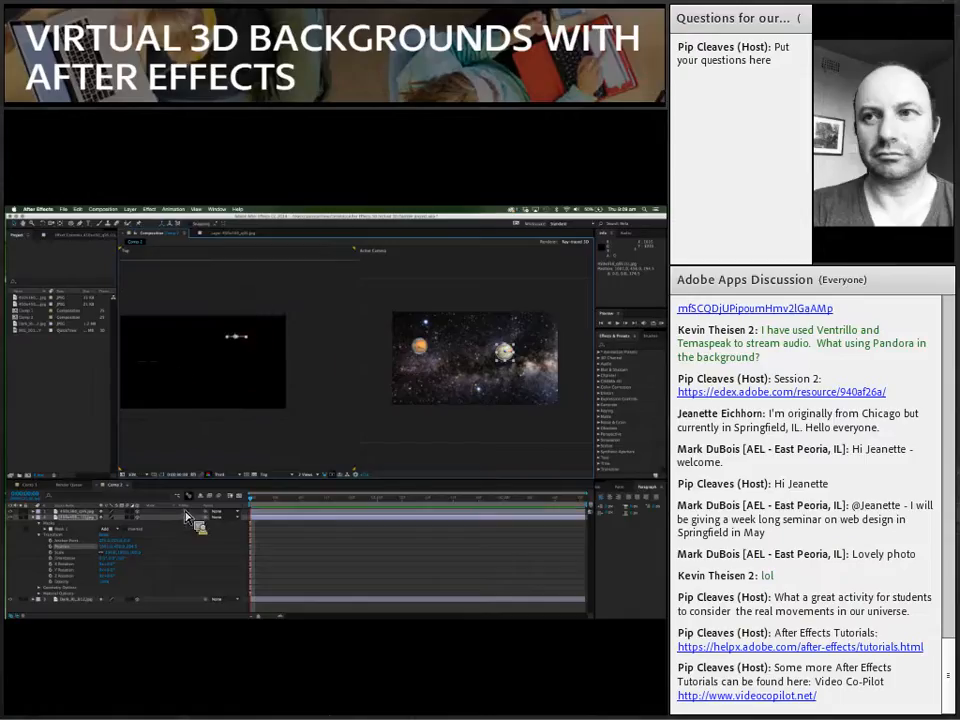
# Step: Bring the Mars layer well forward in depth in the Top view and shift it sideways back inside the camera frame
pyautogui.click(260, 519)
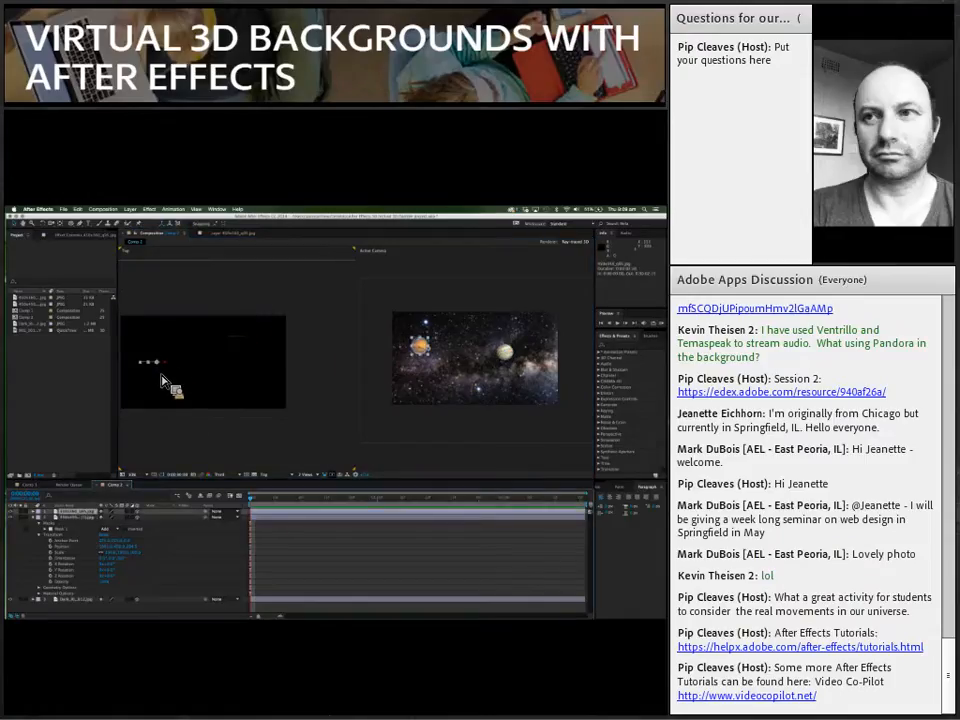
pyautogui.moveTo(162, 395); pyautogui.dragTo(168, 452)
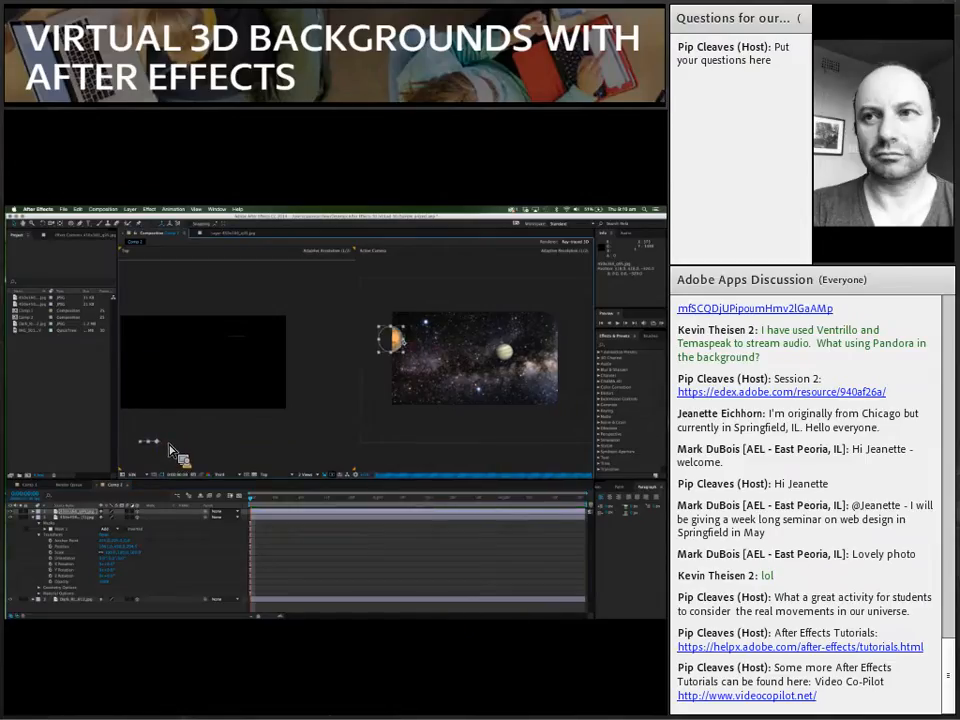
pyautogui.moveTo(168, 450); pyautogui.dragTo(213, 449)
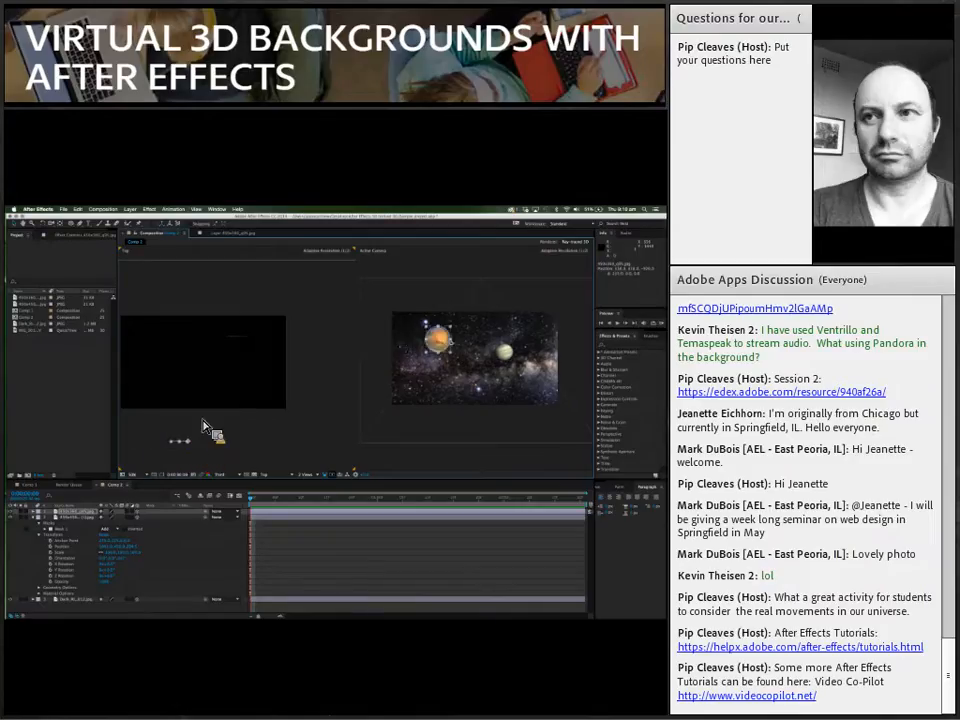
# Step: Shift the Mars layer closer to Jupiter with the preview resolution at Full, and return the resolution to Third
pyautogui.click(242, 478)
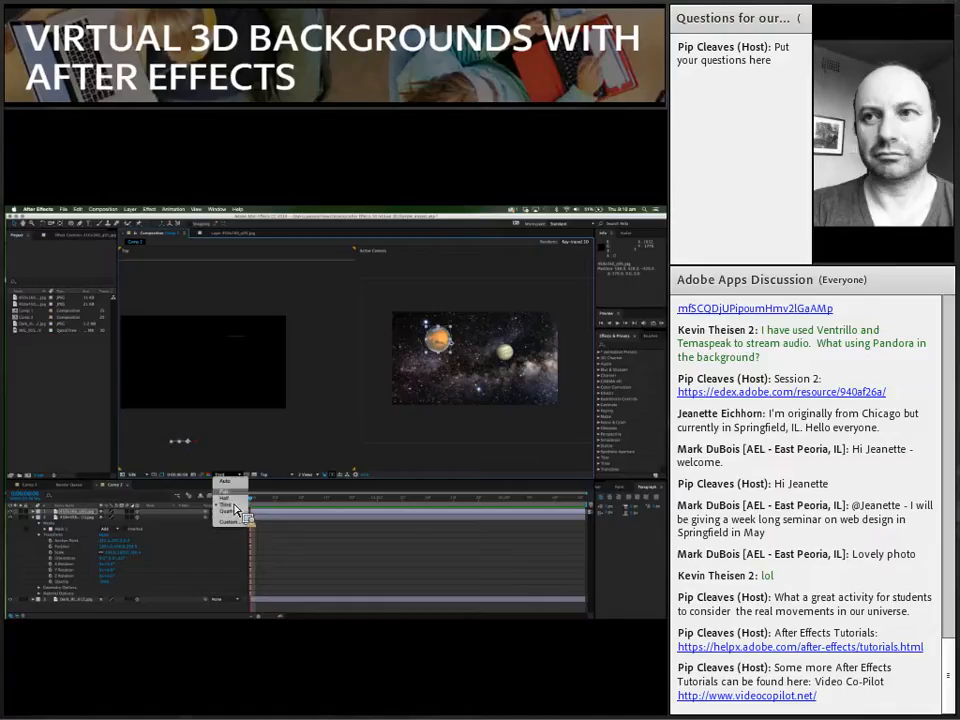
pyautogui.click(225, 491)
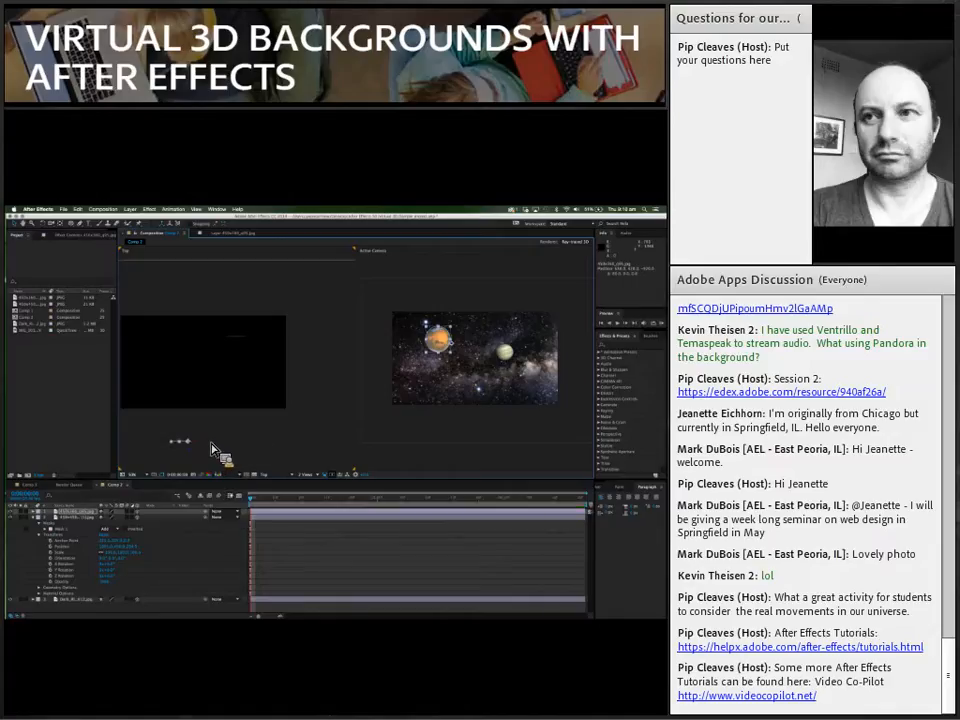
pyautogui.moveTo(213, 449); pyautogui.dragTo(260, 433)
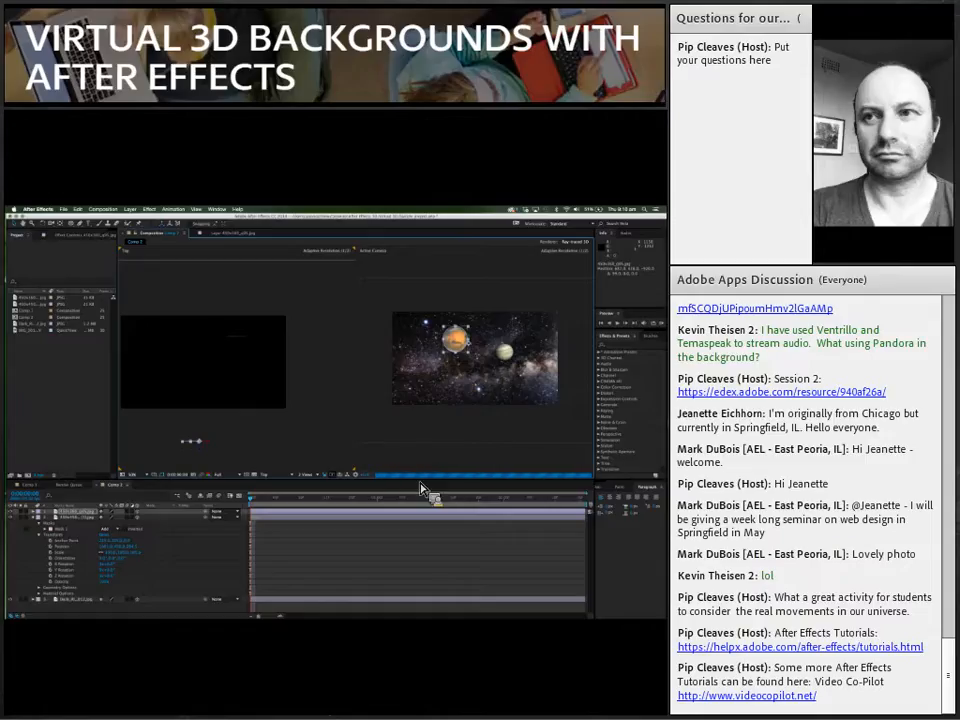
pyautogui.moveTo(399, 466); pyautogui.dragTo(233, 448)
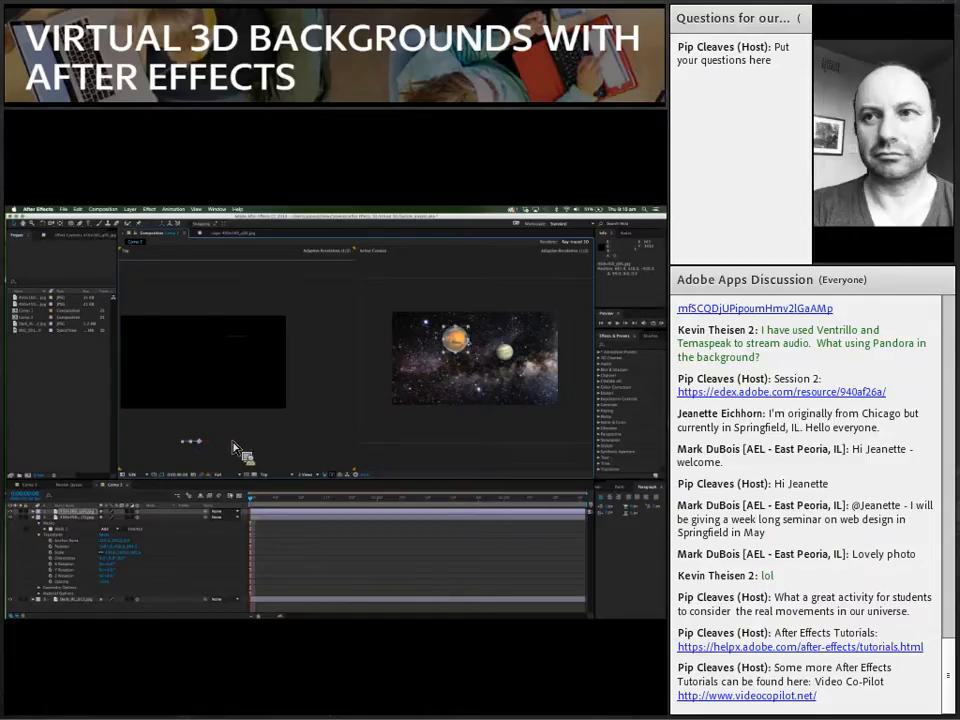
pyautogui.click(233, 447)
pyautogui.scroll(-2, 233, 447)
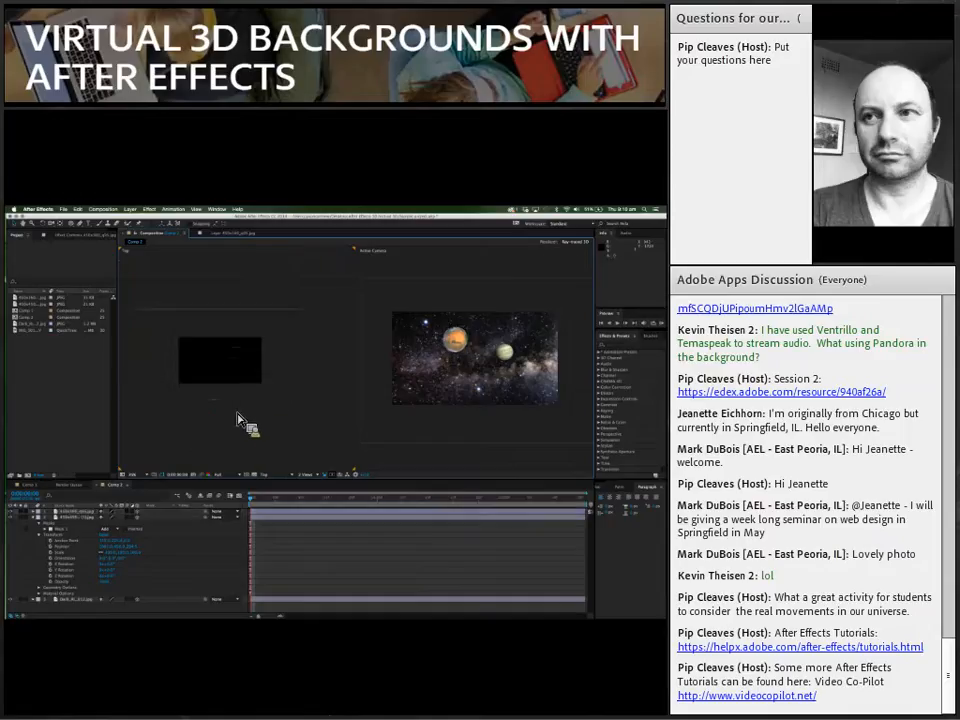
pyautogui.click(220, 475)
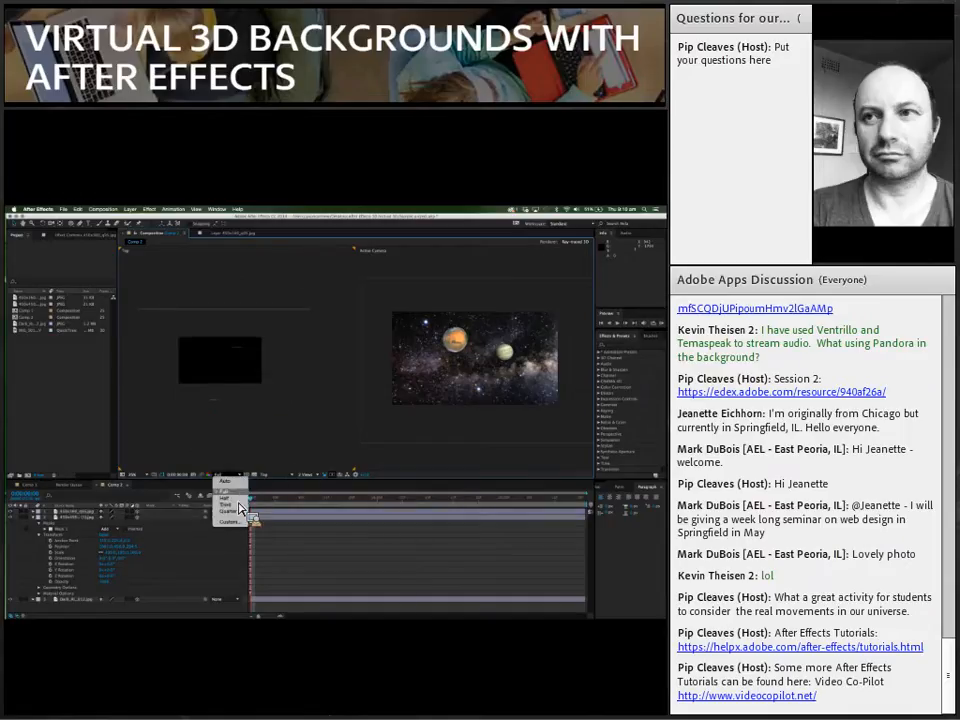
pyautogui.click(238, 505)
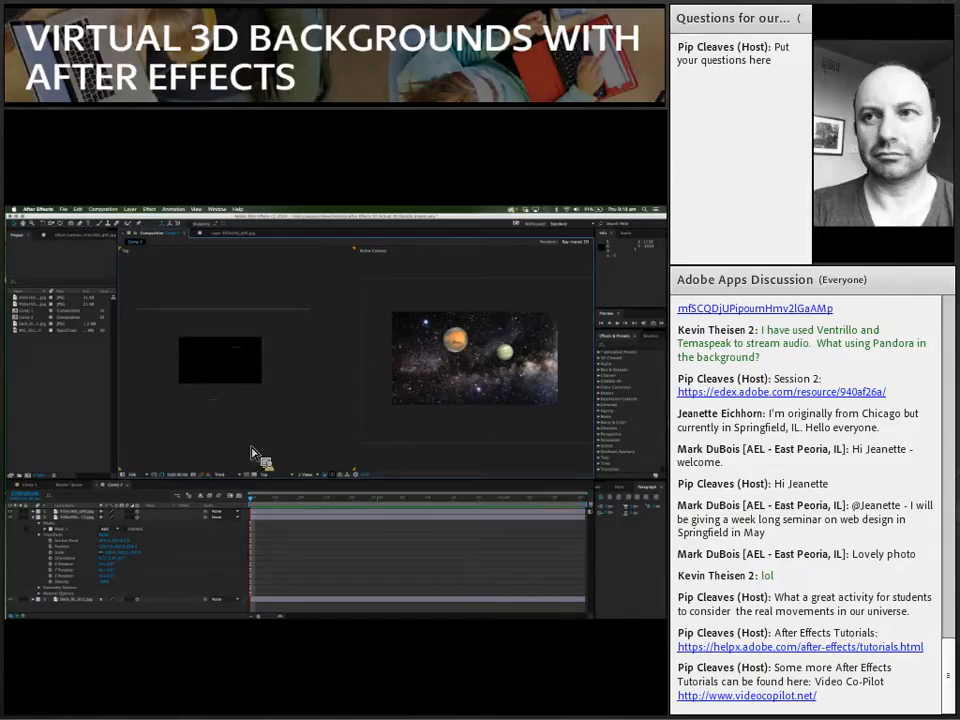
# Step: Select the starfield, Jupiter and Mars layers in turn to compare their depth placement in the Top view, and clear the selection
pyautogui.click(244, 350)
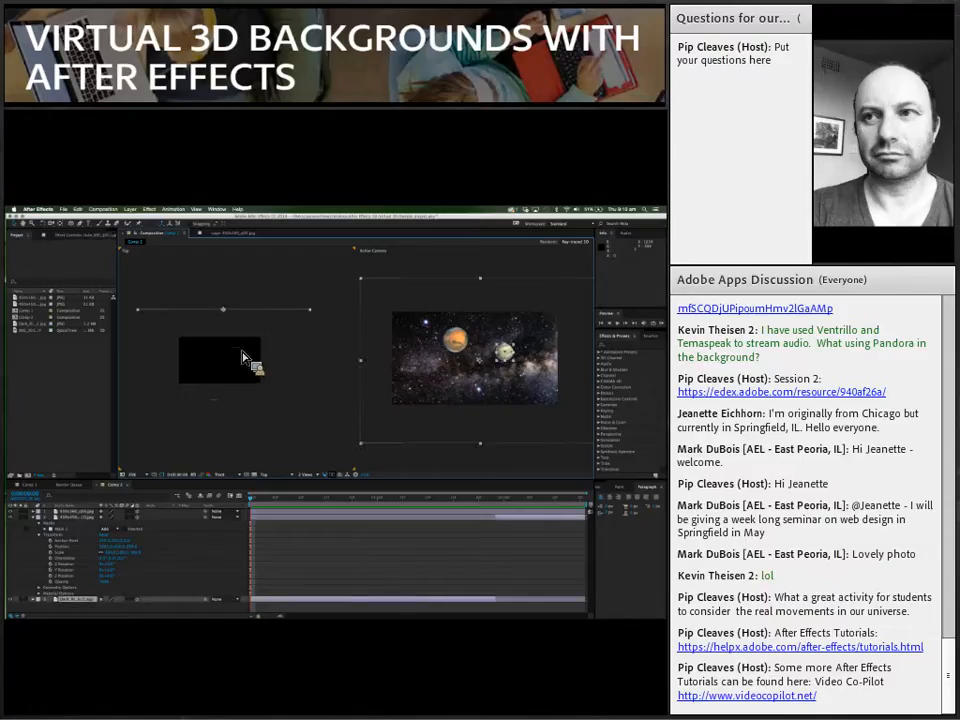
pyautogui.click(242, 355)
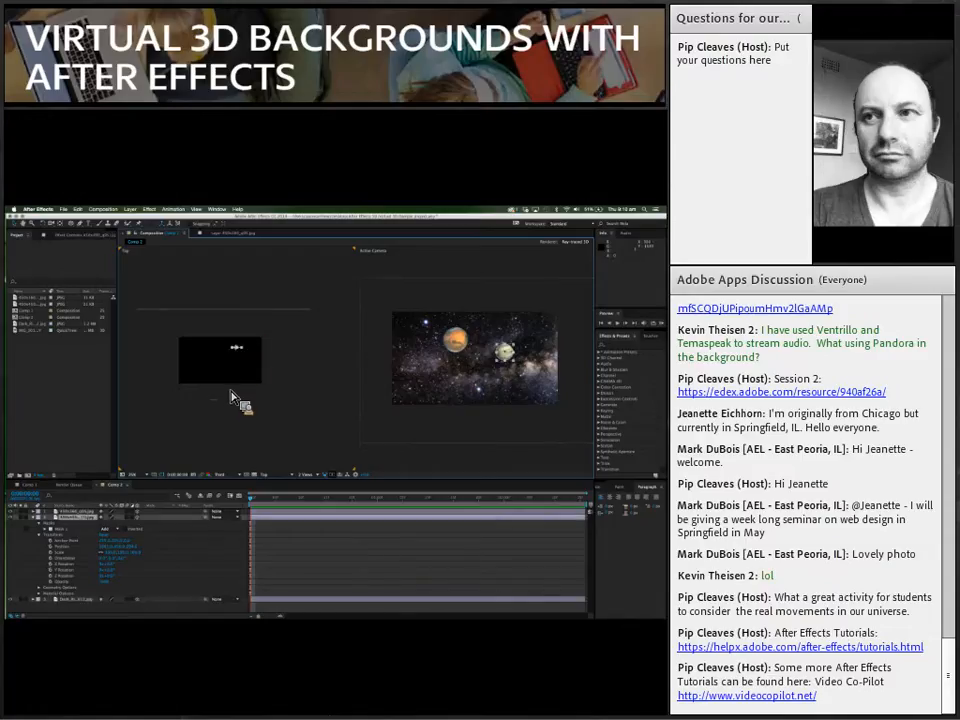
pyautogui.click(218, 405)
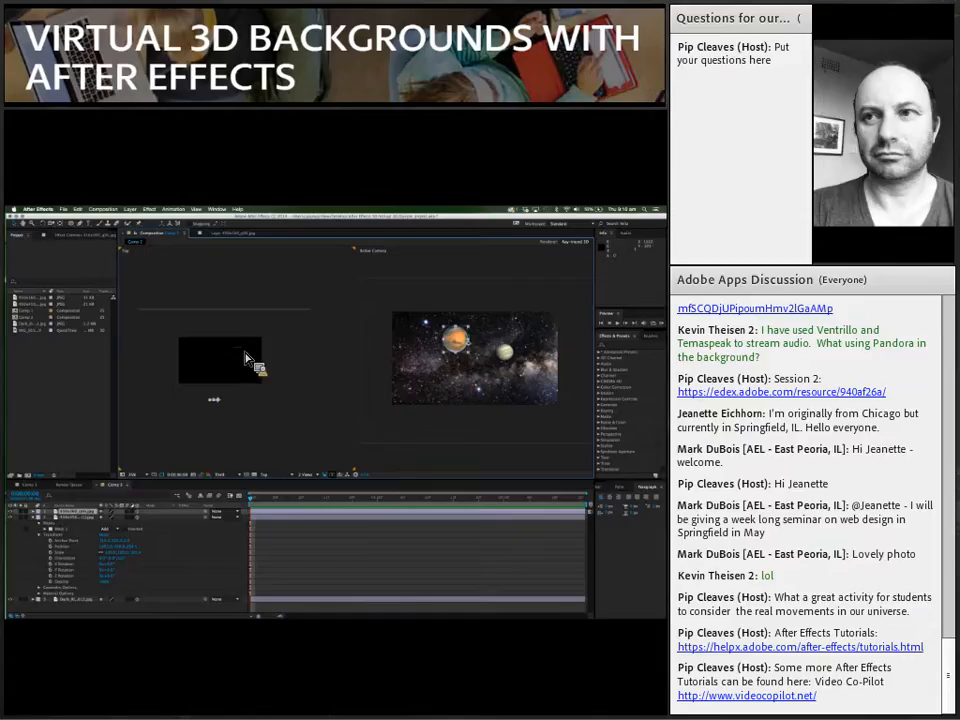
pyautogui.click(240, 418)
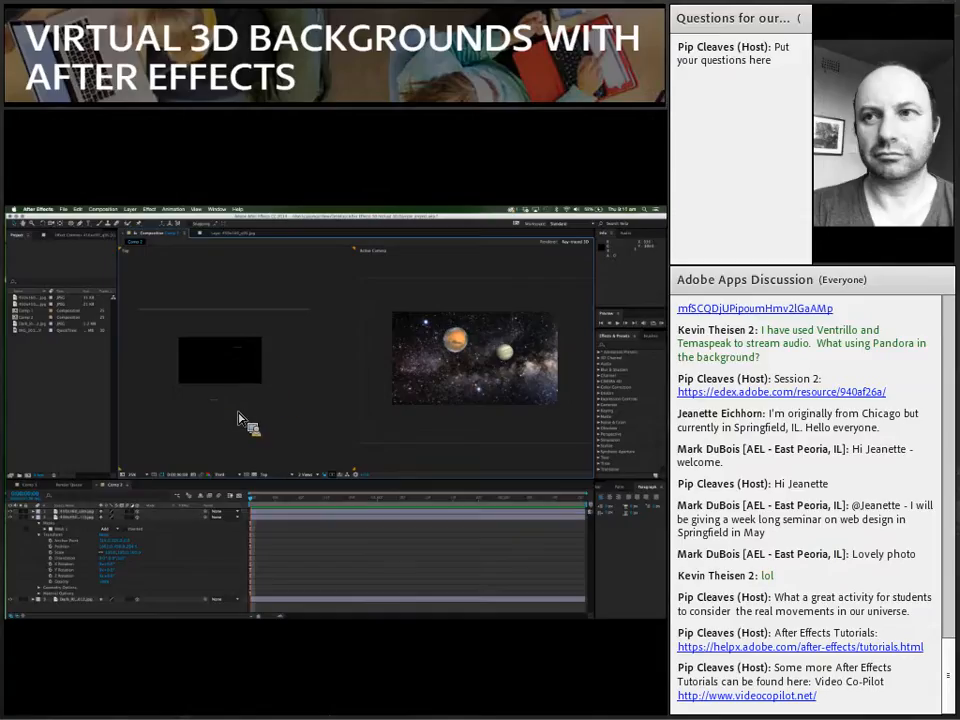
# Step: Create a two-node camera layer in the composition and clear the selection
pyautogui.click(149, 209)
pyautogui.moveTo(143, 219)
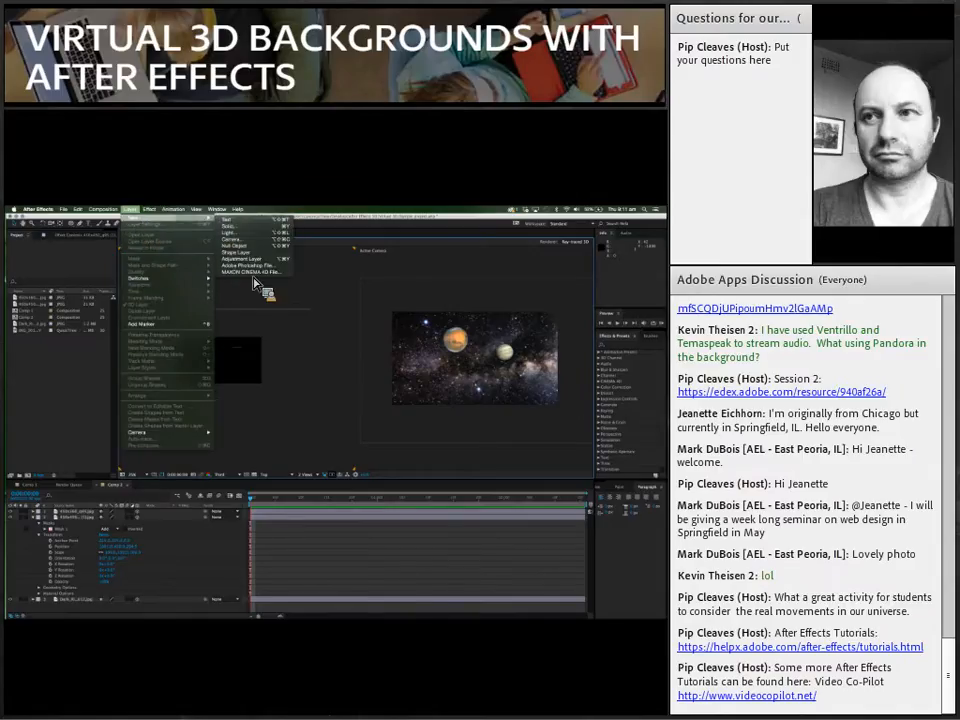
pyautogui.click(236, 239)
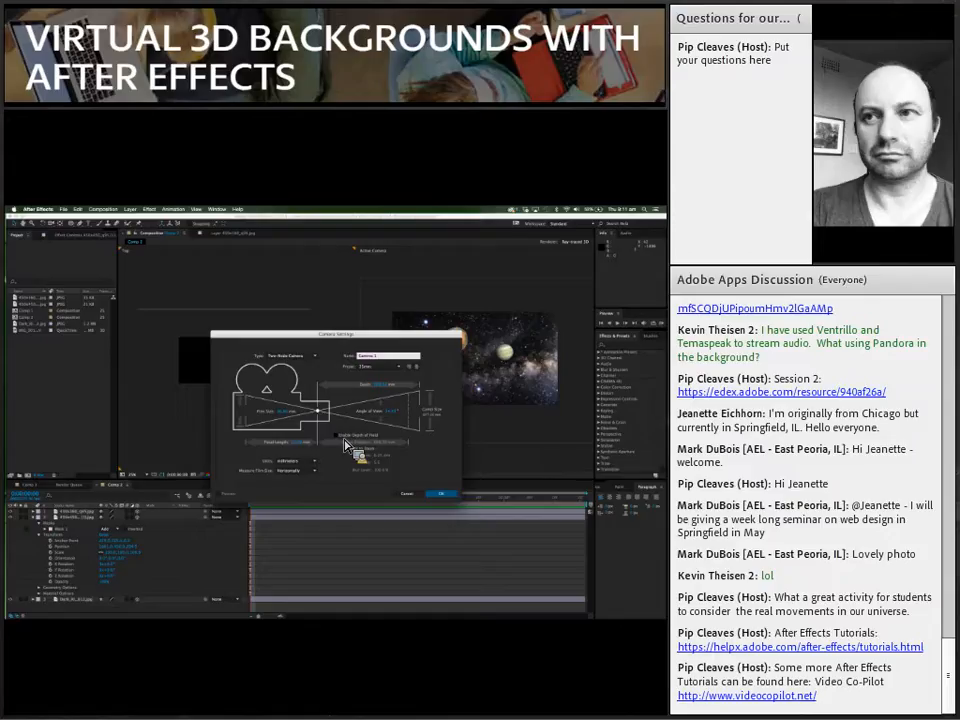
pyautogui.click(341, 437)
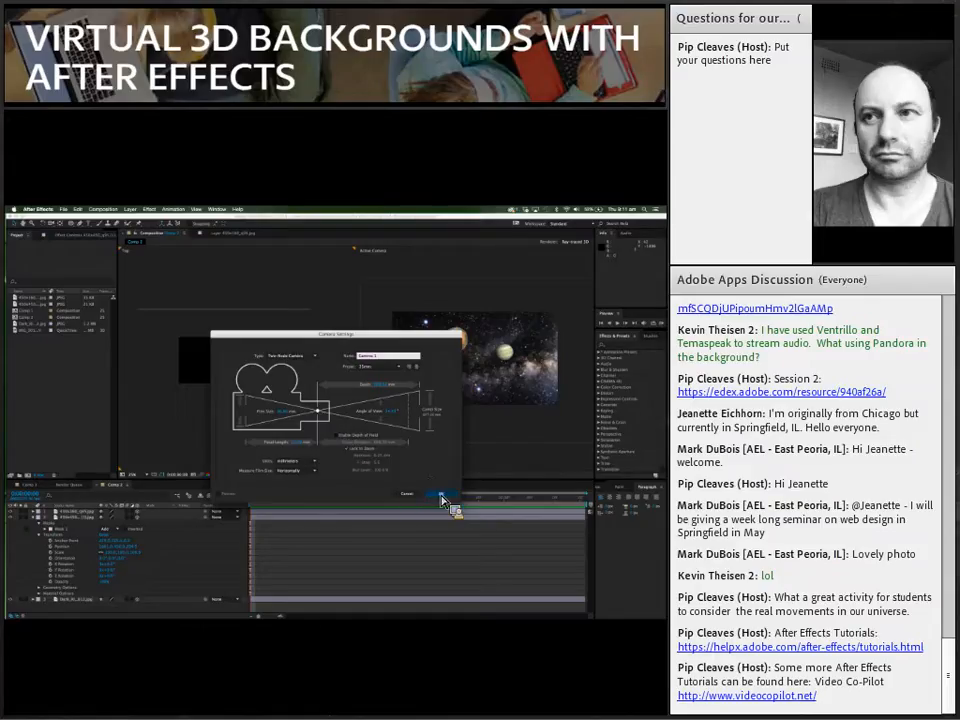
pyautogui.click(439, 494)
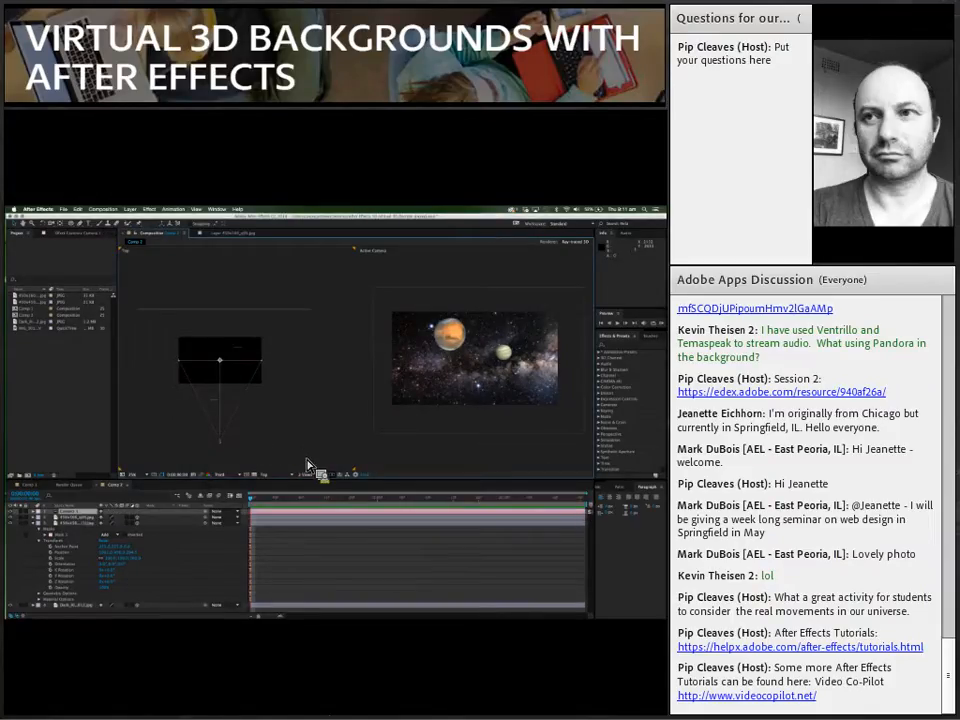
pyautogui.click(378, 264)
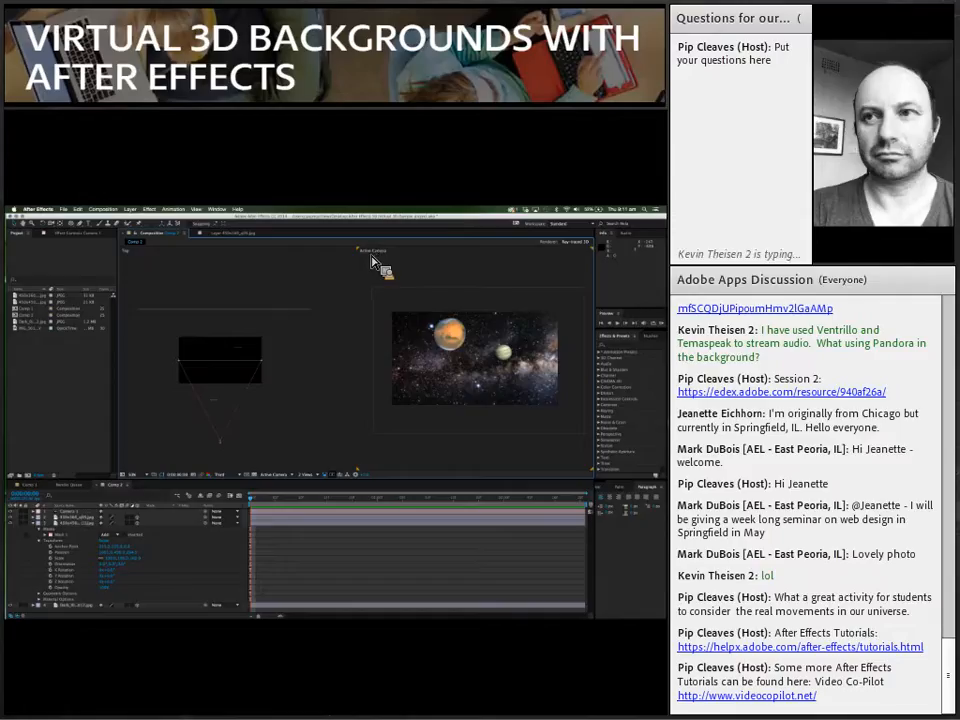
# Step: Move the camera forward in depth in the Top view, then pull it back slightly beyond its original position
pyautogui.click(225, 451)
pyautogui.moveTo(224, 438); pyautogui.dragTo(224, 424)
pyautogui.moveTo(224, 415); pyautogui.dragTo(225, 446)
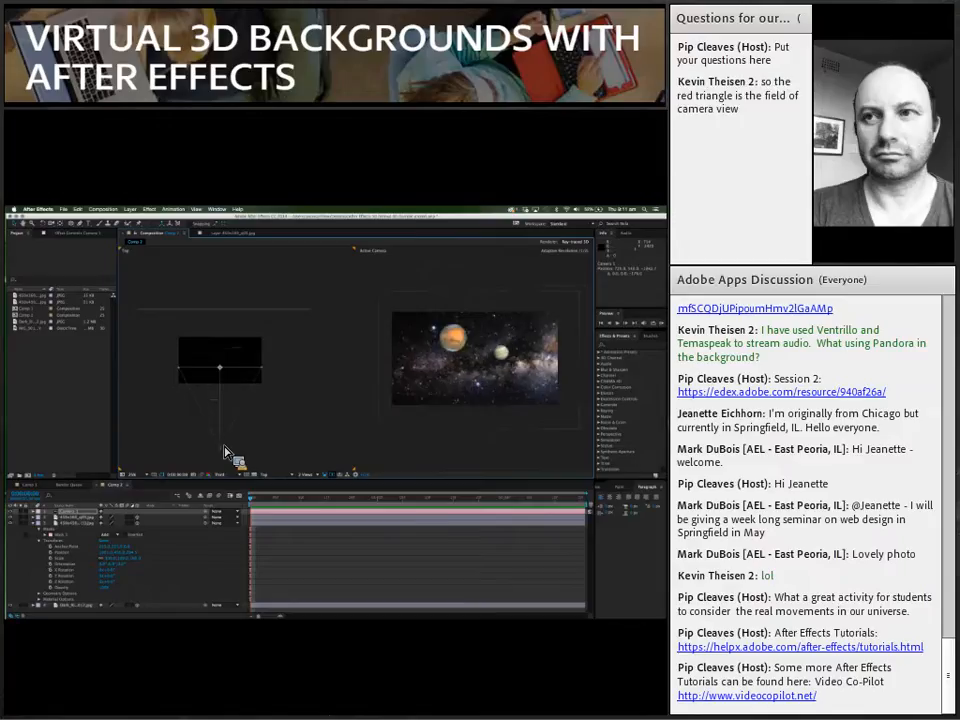
# Step: Push the starfield layer much further back in the Top view and shift it sideways to the left edge of the camera frame
pyautogui.click(229, 311)
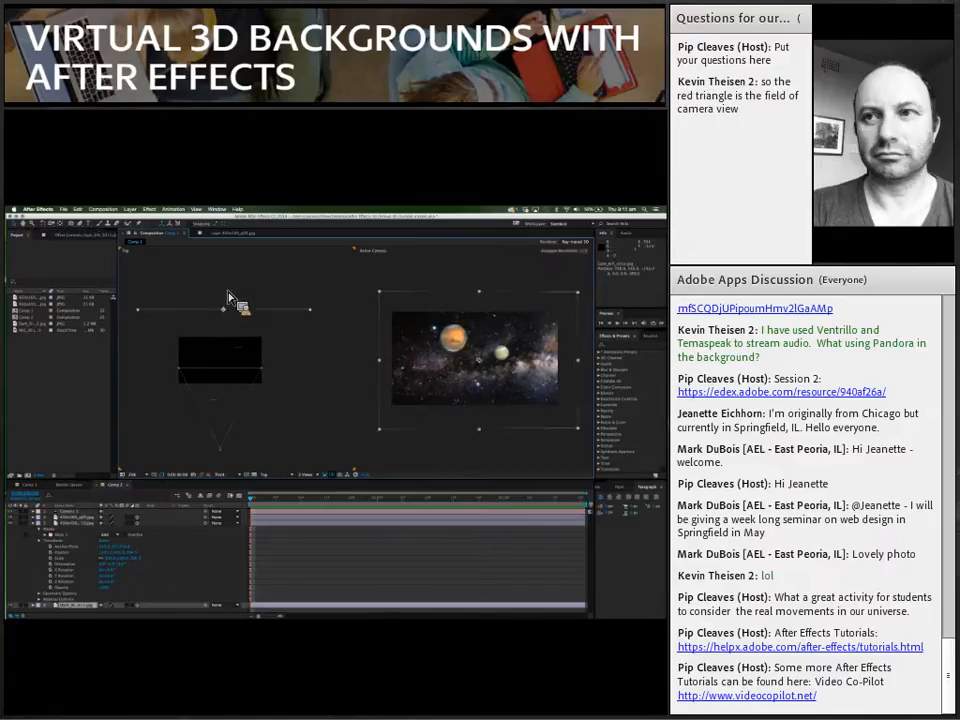
pyautogui.moveTo(230, 277); pyautogui.dragTo(229, 245)
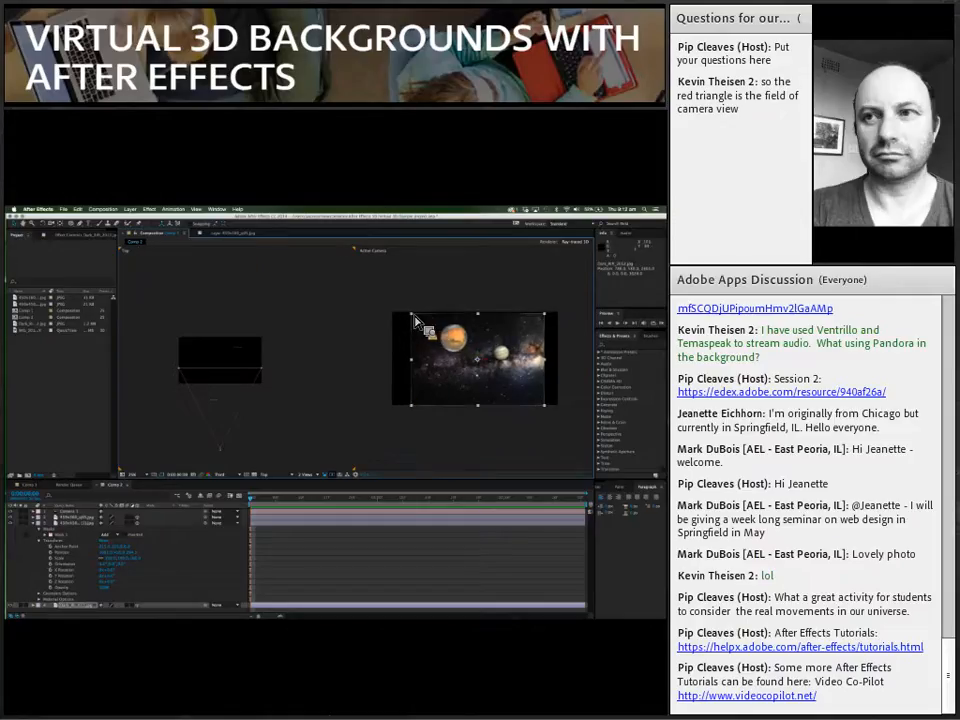
pyautogui.moveTo(414, 320); pyautogui.dragTo(390, 330)
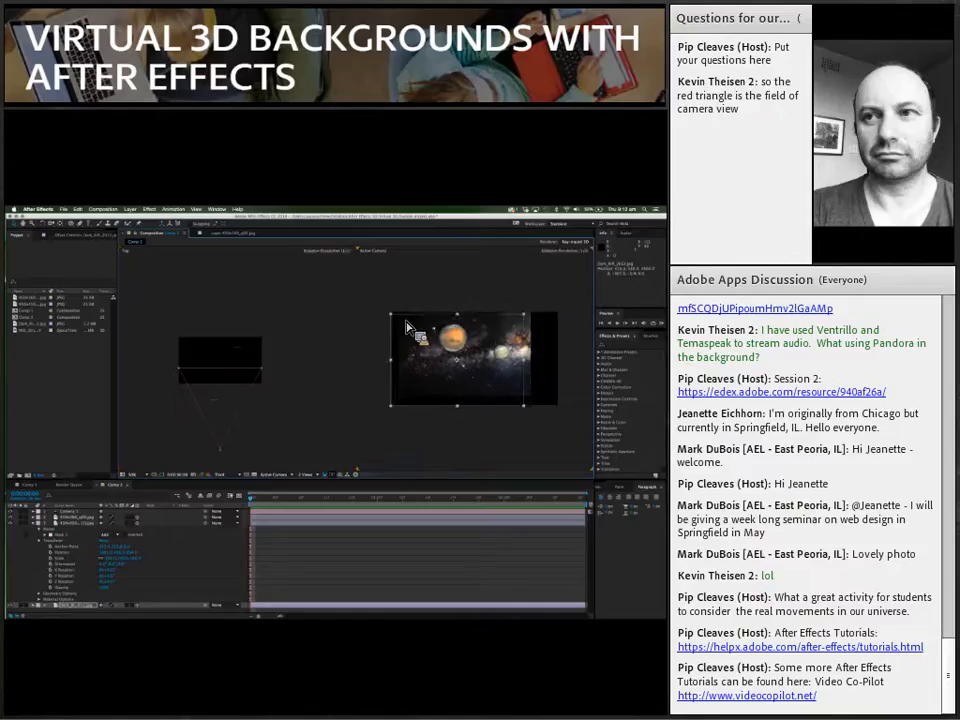
# Step: Collapse the planet layer's properties and scale up the starfield layer until it fills the camera frame
pyautogui.click(34, 525)
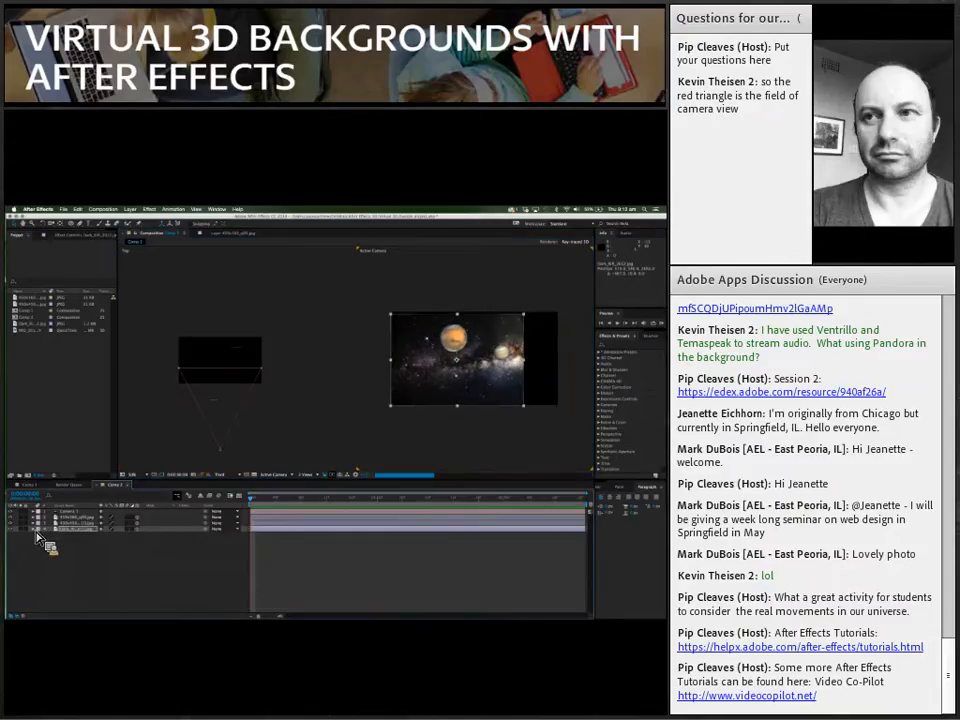
pyautogui.click(36, 529)
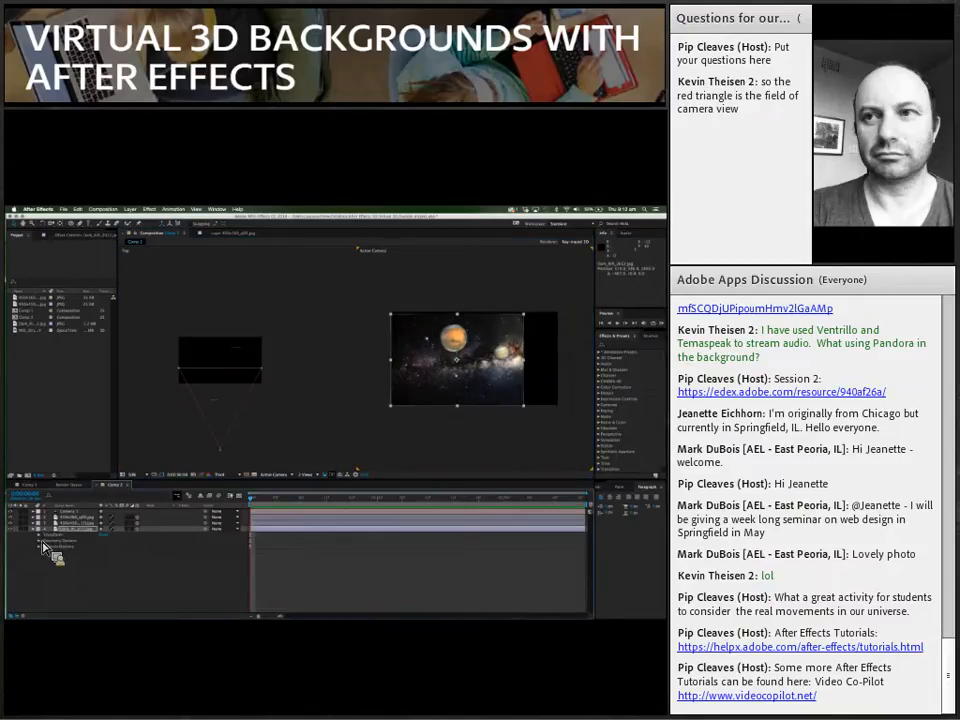
pyautogui.click(43, 538)
pyautogui.moveTo(147, 558); pyautogui.dragTo(156, 558)
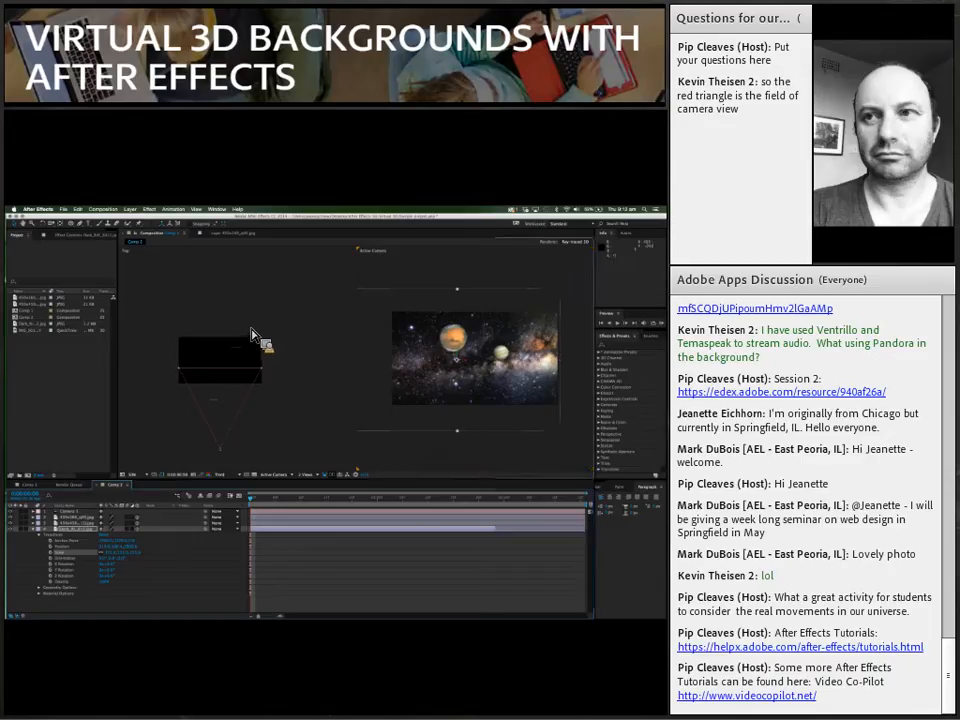
pyautogui.click(211, 324)
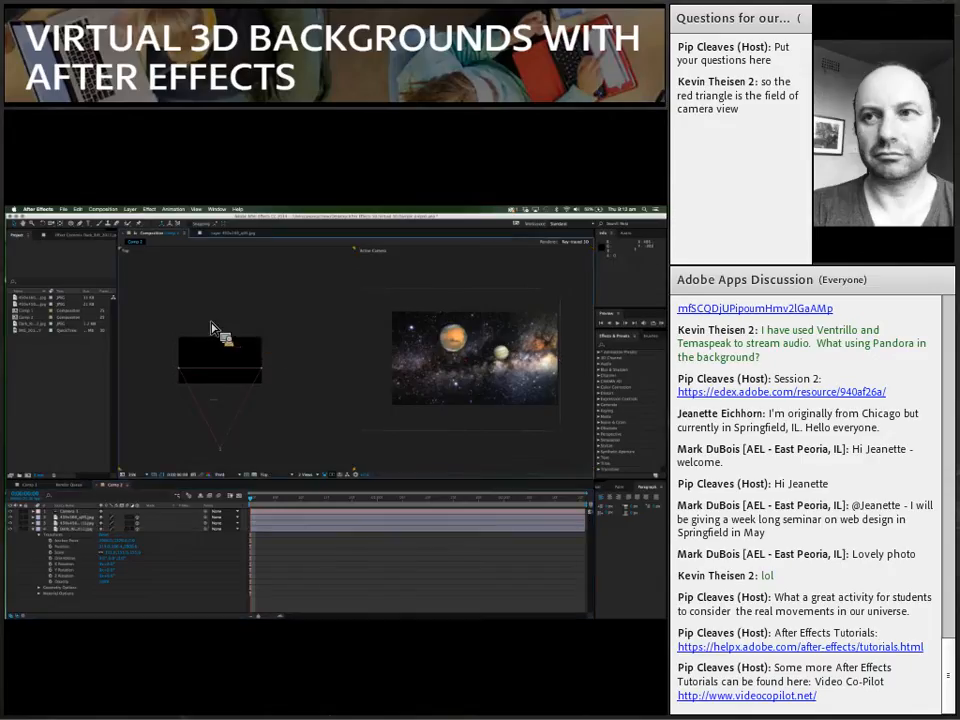
# Step: Push the enlarged starfield further back in depth, shift it sideways to cover the camera frame, and collapse its properties
pyautogui.scroll(-1, 211, 326)
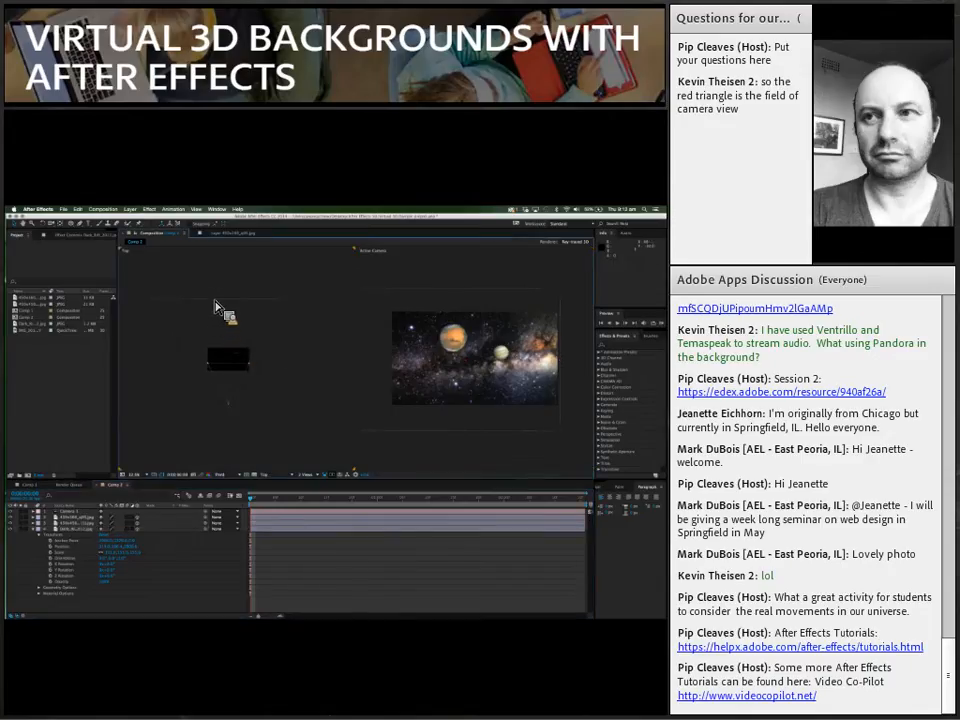
pyautogui.click(217, 302)
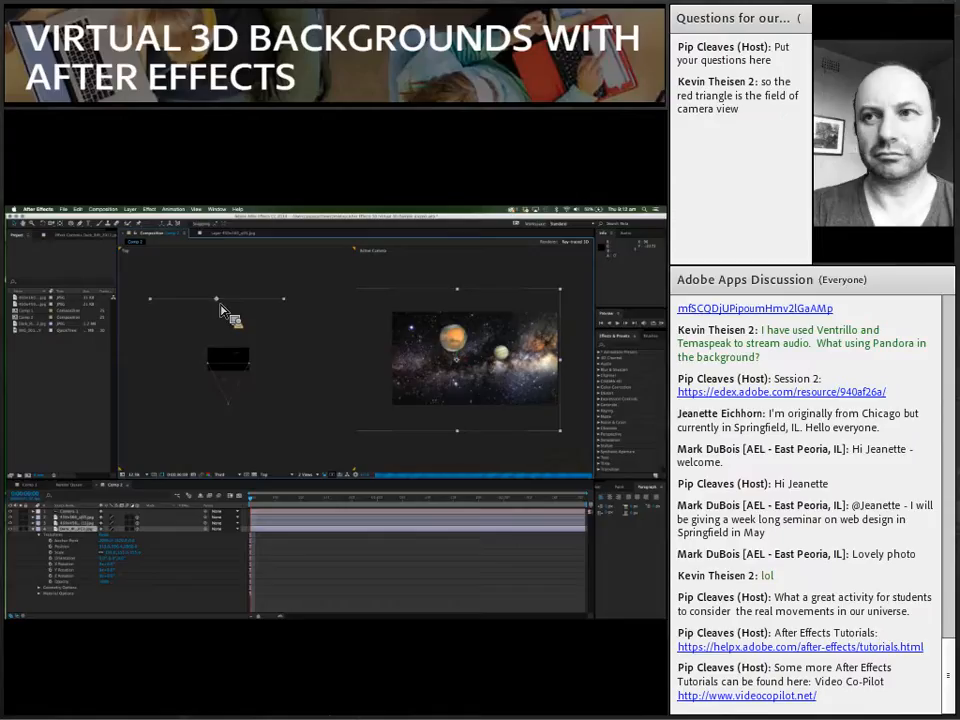
pyautogui.moveTo(221, 303); pyautogui.dragTo(221, 286)
pyautogui.moveTo(470, 363); pyautogui.dragTo(505, 363)
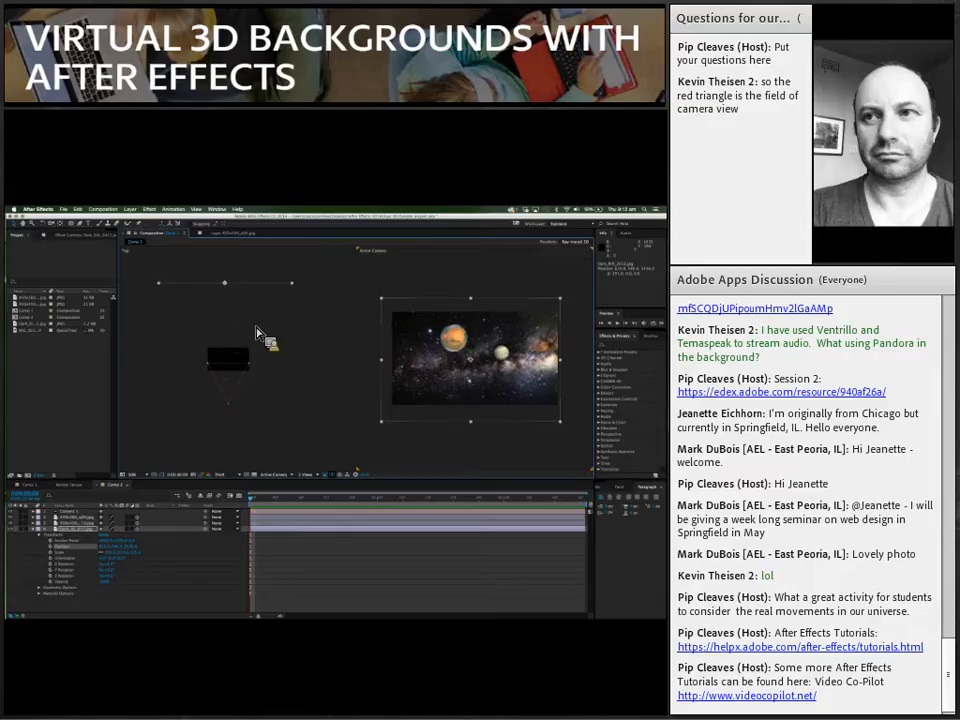
pyautogui.click(246, 412)
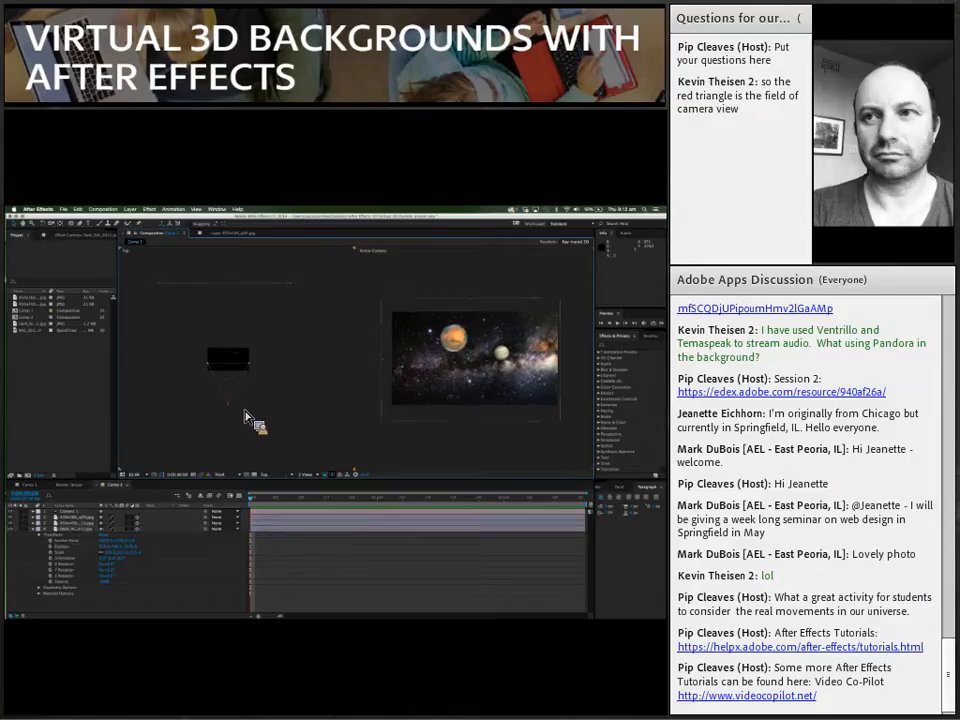
pyautogui.click(34, 530)
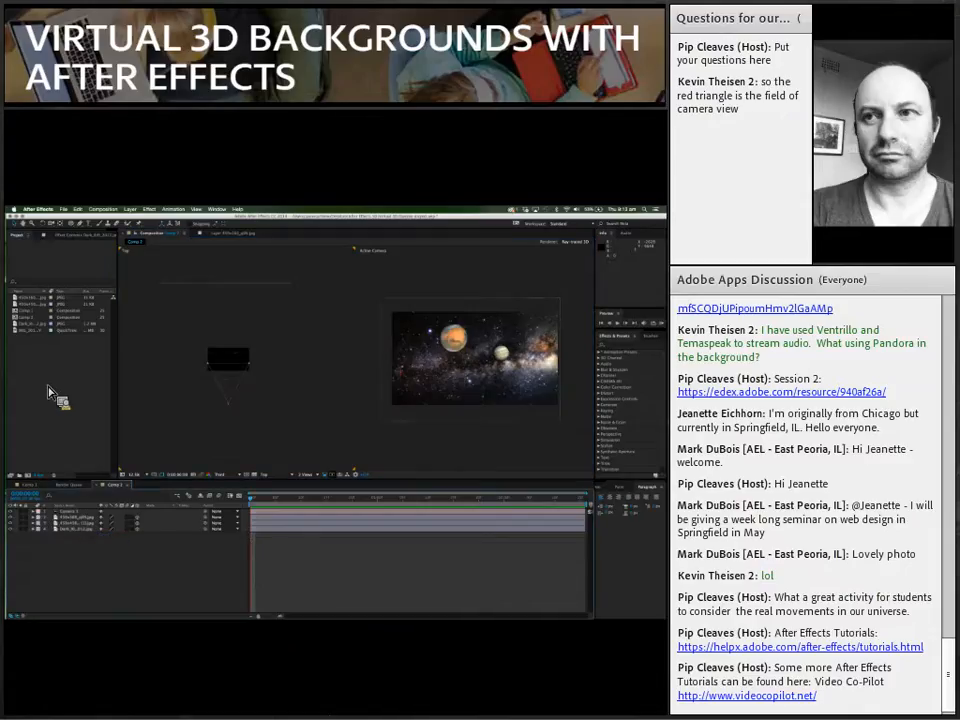
# Step: Add the green-screen video of the boy as the top layer and key out its green with the Keylight (1.2) effect
pyautogui.click(34, 331)
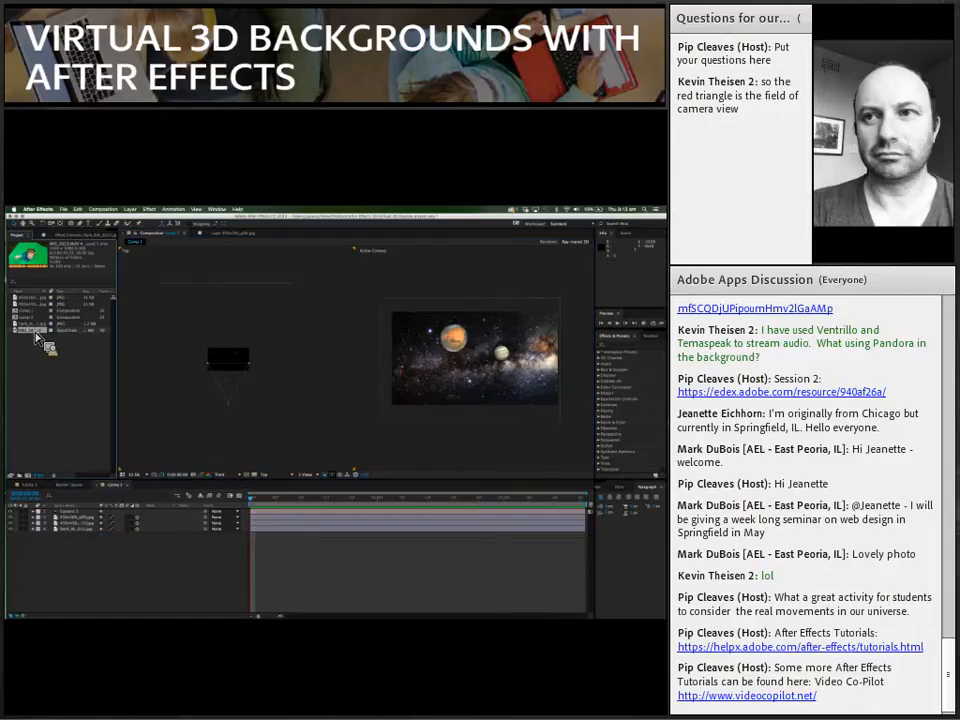
pyautogui.moveTo(35, 332); pyautogui.dragTo(58, 512)
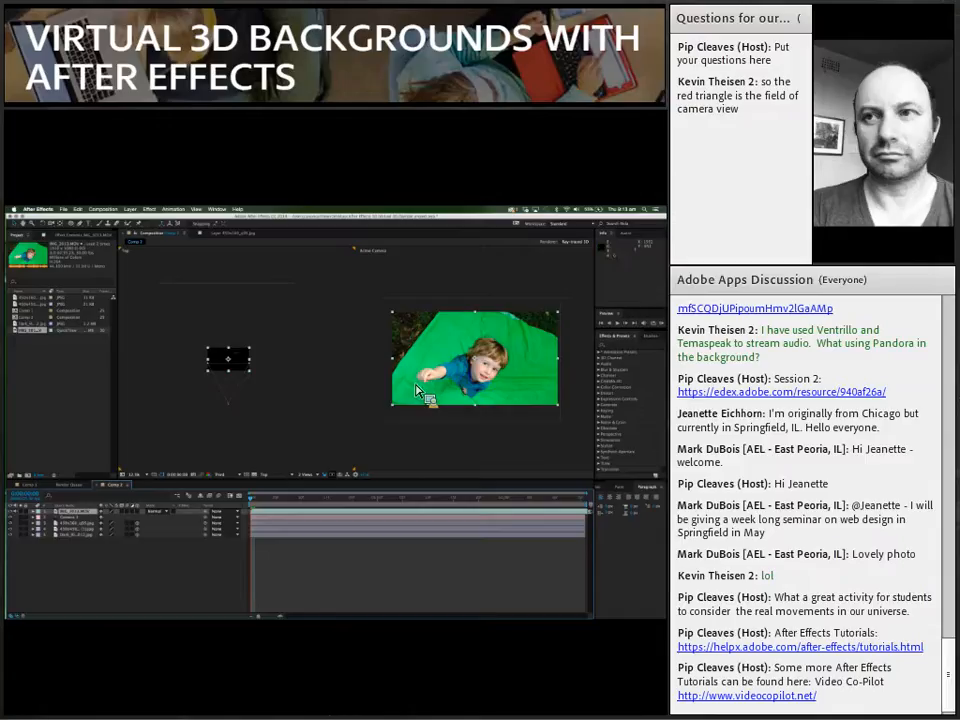
pyautogui.click(613, 346)
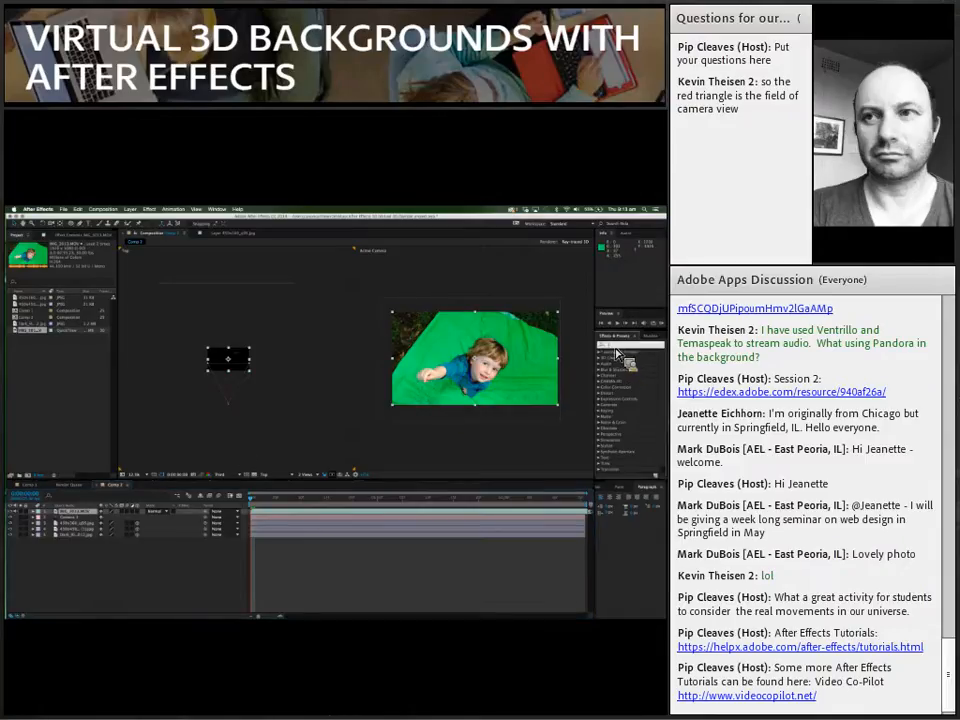
pyautogui.write('key')
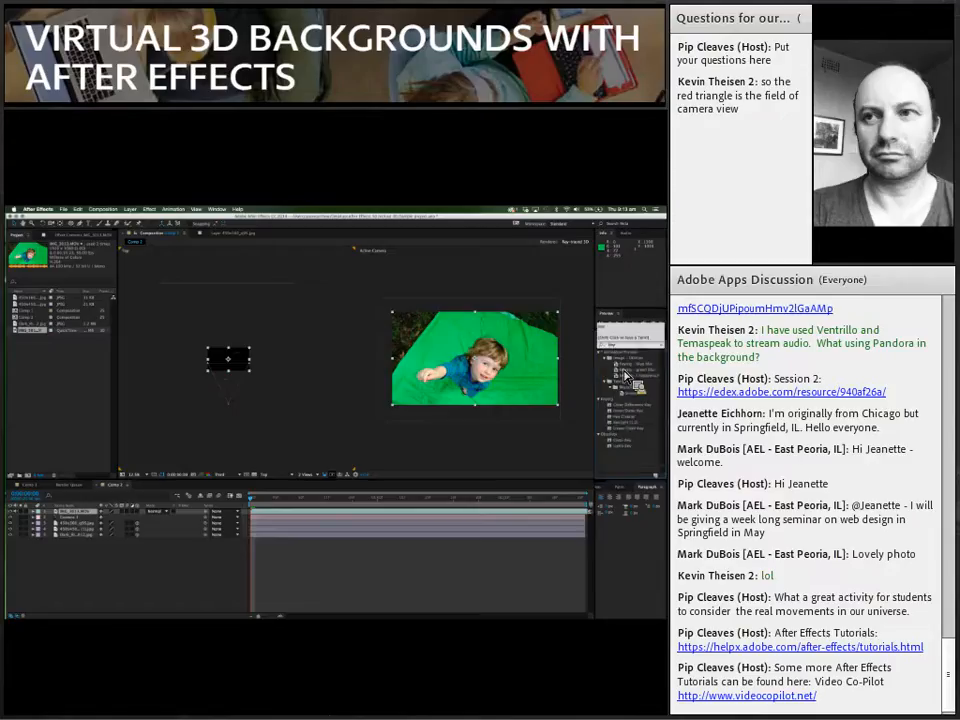
pyautogui.click(635, 425)
pyautogui.moveTo(635, 430); pyautogui.dragTo(528, 400)
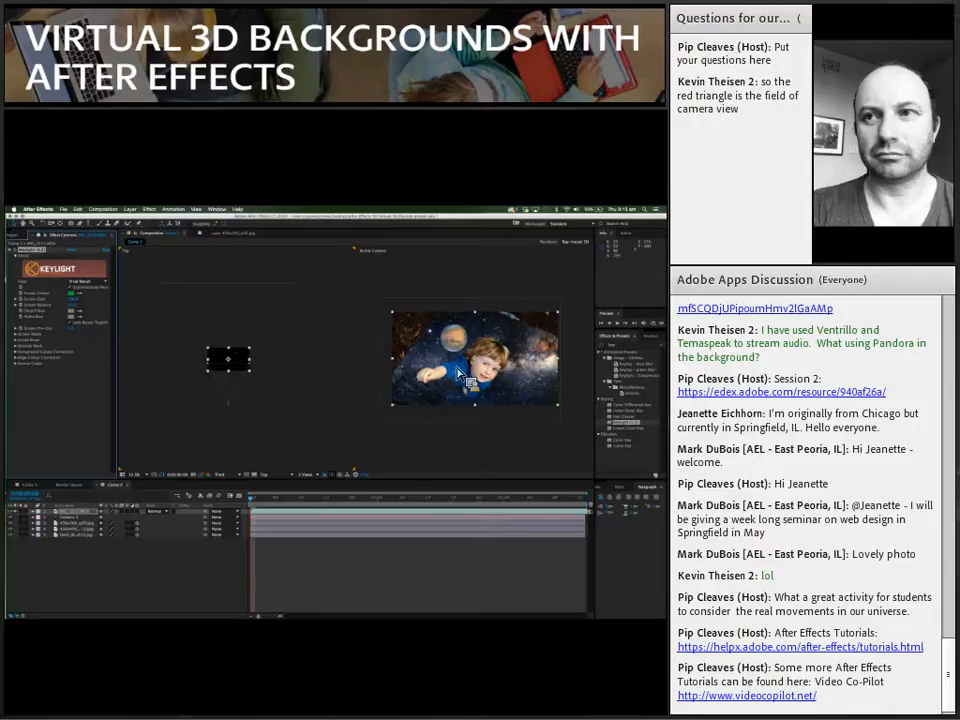
# Step: Draw a closed Pen tool mask around the boy to cut off the leftover corners of the green-screen footage
pyautogui.click(406, 374)
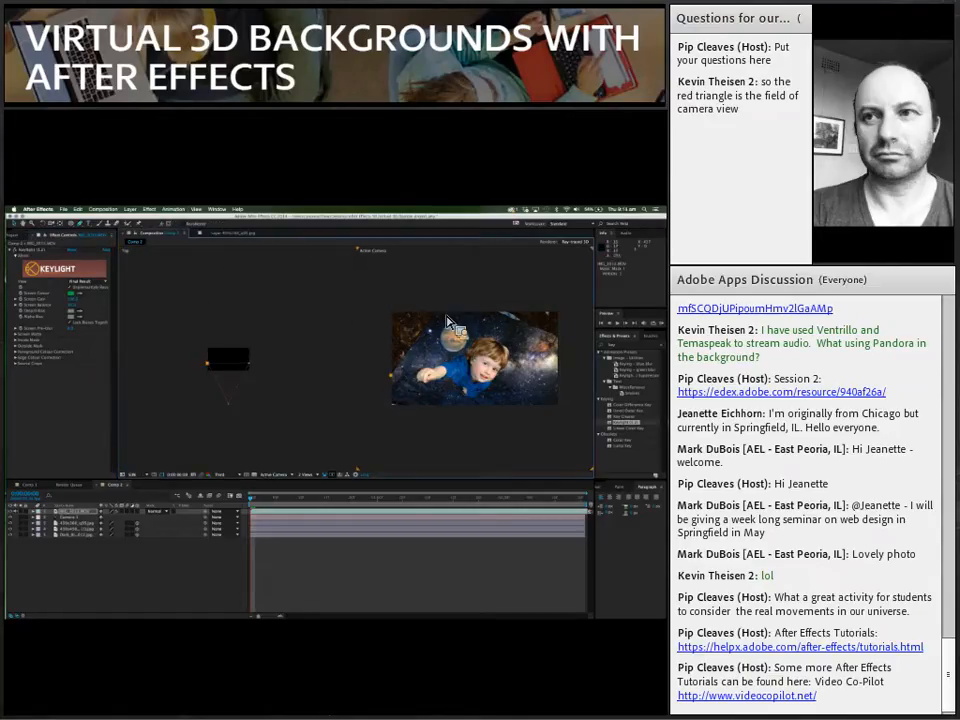
pyautogui.moveTo(406, 374); pyautogui.dragTo(561, 350)
pyautogui.click(391, 376)
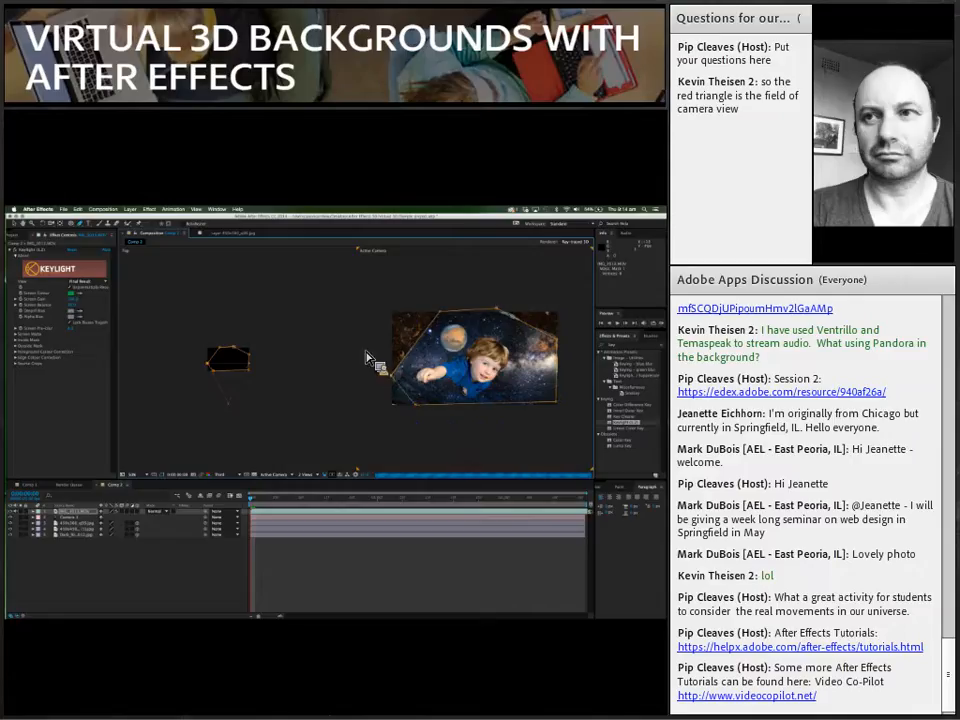
pyautogui.click(17, 225)
pyautogui.click(334, 383)
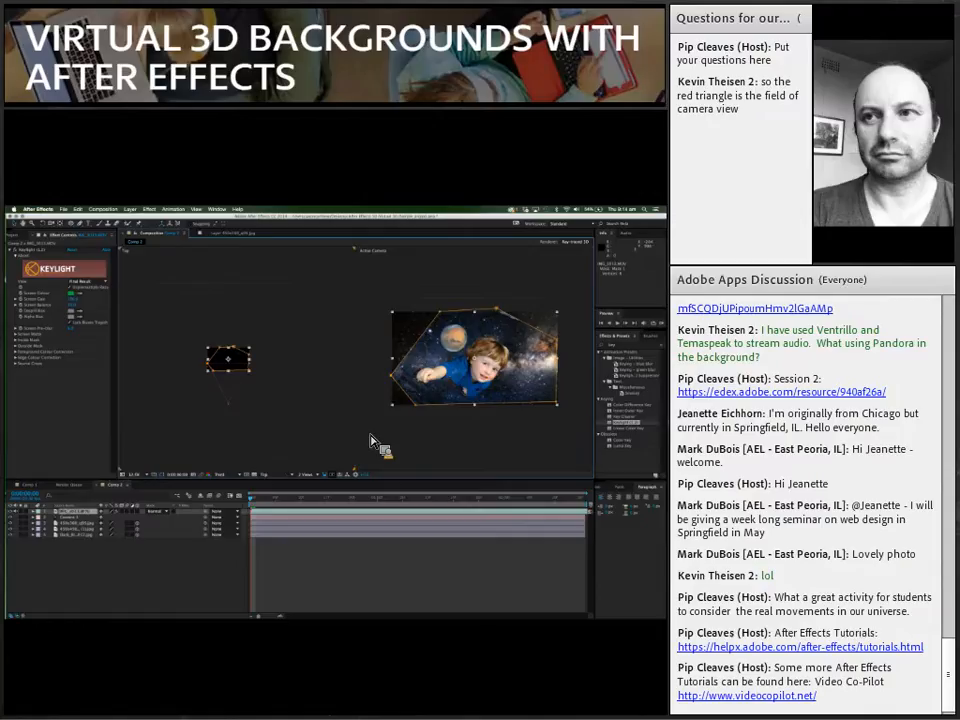
pyautogui.click(370, 436)
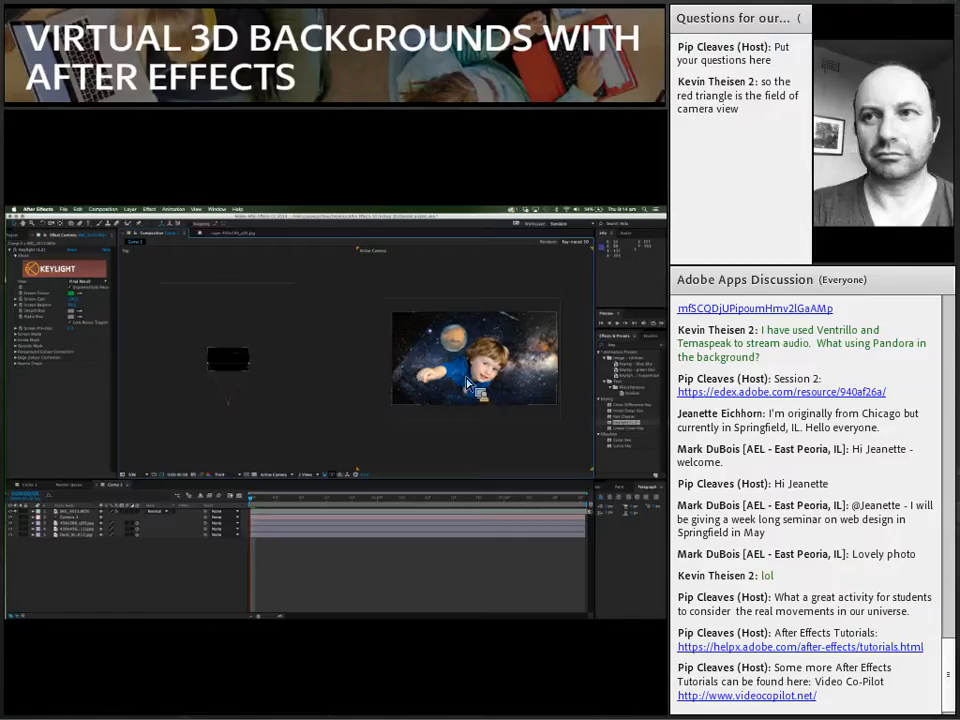
# Step: Raise the Keylight Screen Gain slightly on the boy's video and scrub around the start of the timeline
pyautogui.click(76, 303)
pyautogui.moveTo(73, 303); pyautogui.dragTo(79, 304)
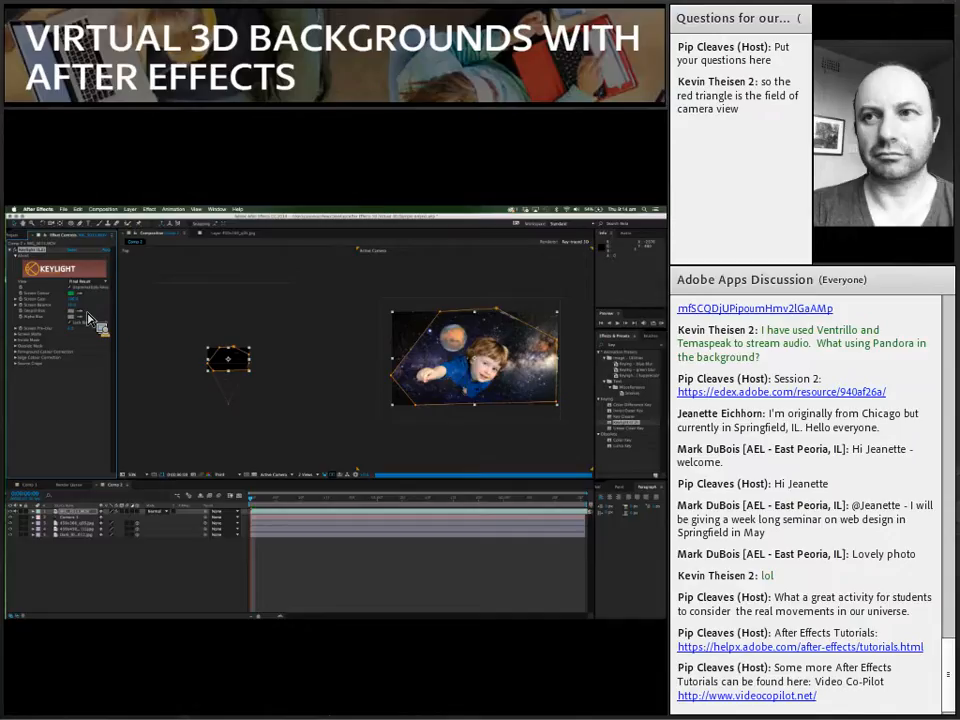
pyautogui.click(397, 448)
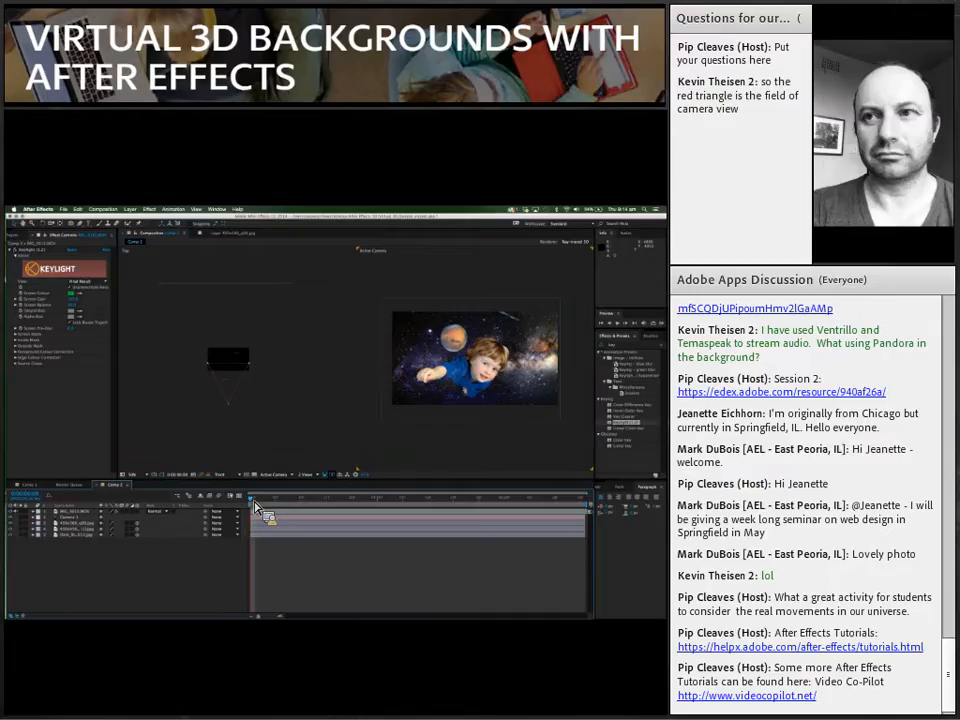
pyautogui.moveTo(255, 506)
pyautogui.mouseDown()
pyautogui.moveTo(448, 507)
pyautogui.moveTo(329, 503)
pyautogui.moveTo(294, 512)
pyautogui.moveTo(360, 525)
pyautogui.moveTo(252, 522)
pyautogui.mouseUp()
# Step: Tighten the mask on the boy's video by moving its side, upper and lower corner points closer to him
pyautogui.click(396, 382)
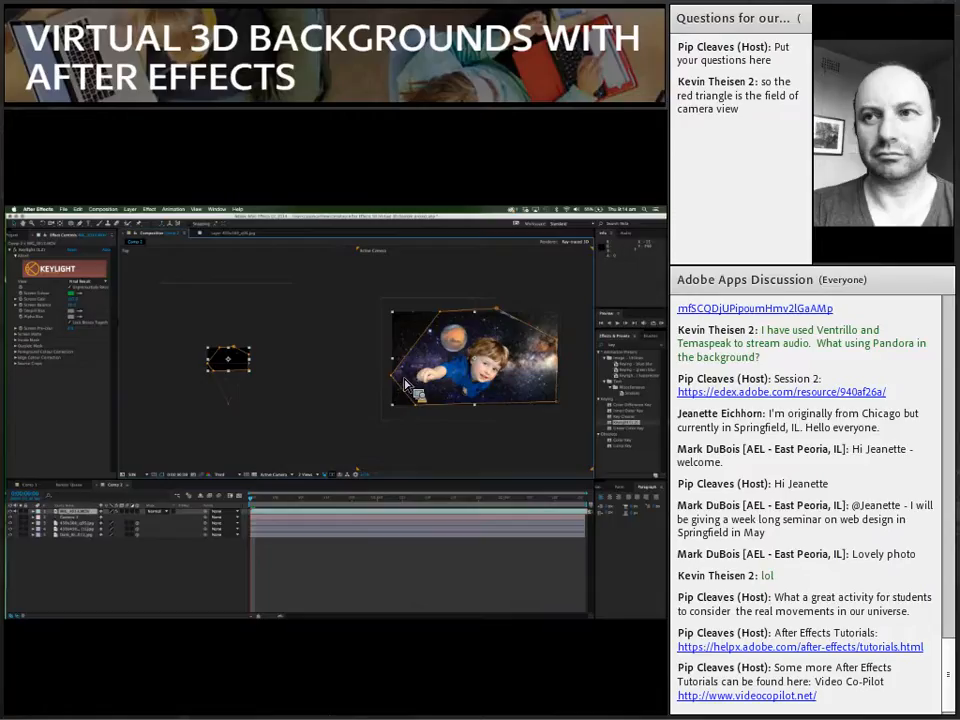
pyautogui.moveTo(418, 376); pyautogui.dragTo(450, 330)
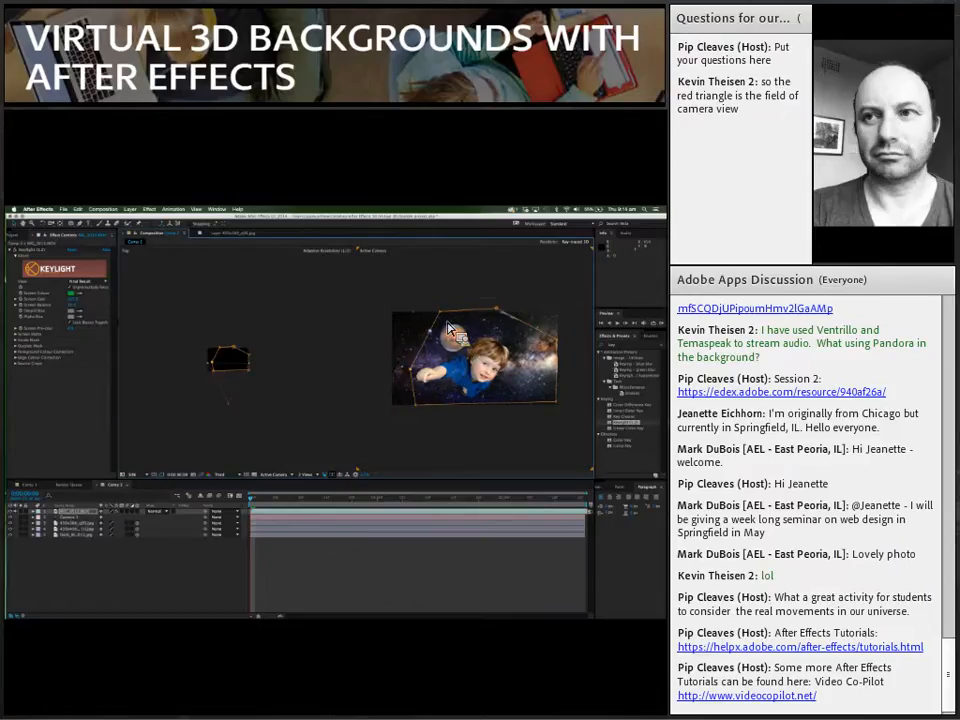
pyautogui.moveTo(459, 343); pyautogui.dragTo(546, 346)
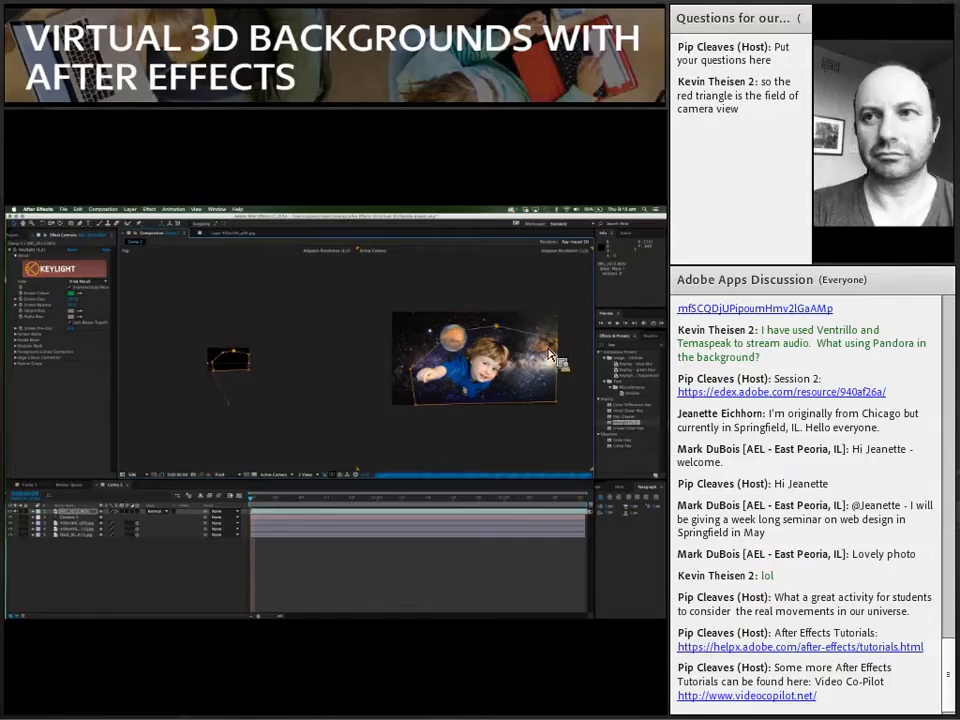
pyautogui.moveTo(541, 368); pyautogui.dragTo(525, 406)
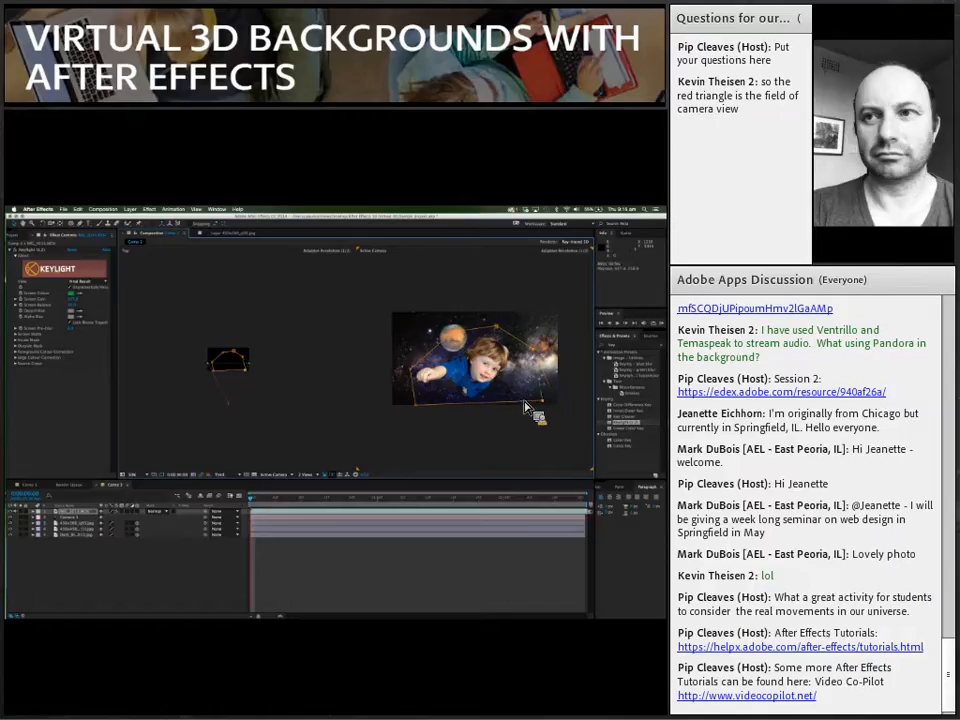
# Step: Select the camera in the Top view and move it straight forward past the planets towards the starfield
pyautogui.rightClick(233, 425)
pyautogui.click(233, 407)
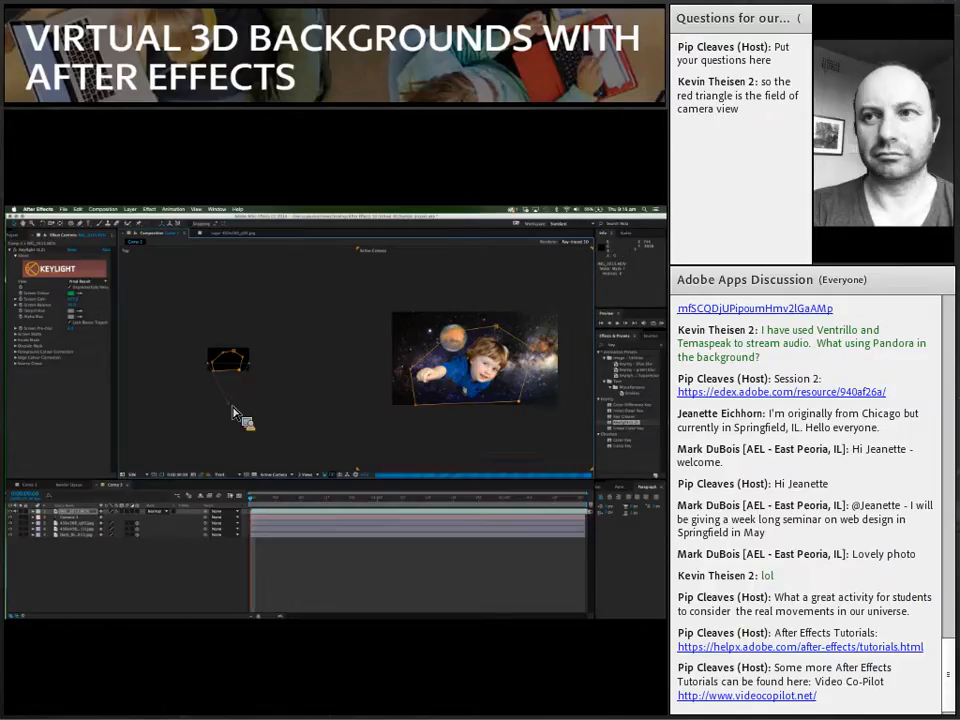
pyautogui.scroll(1, 233, 407)
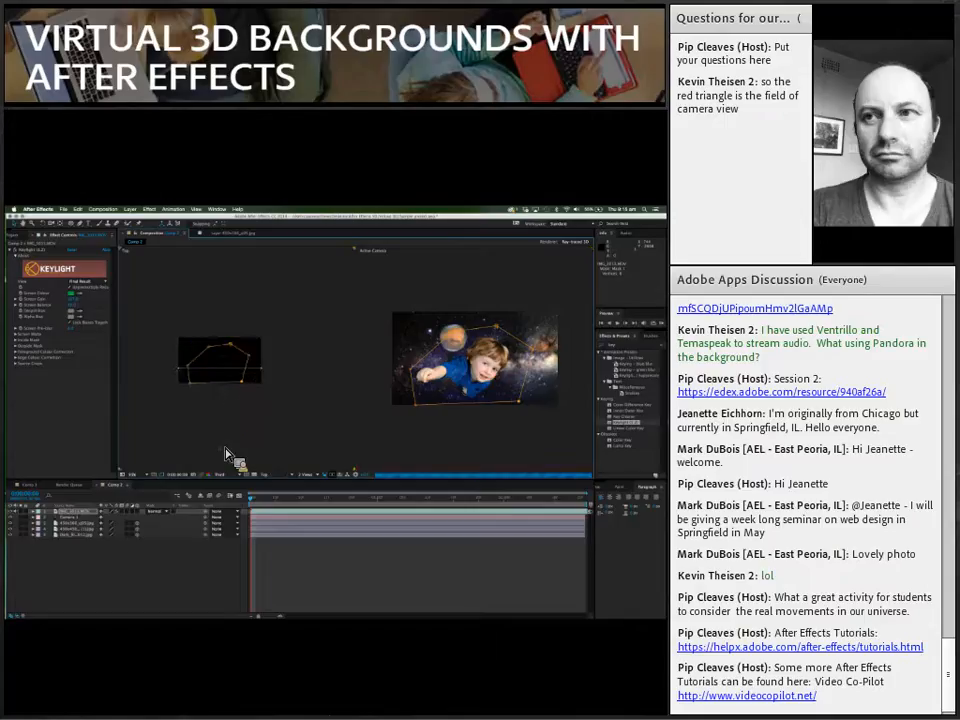
pyautogui.click(225, 456)
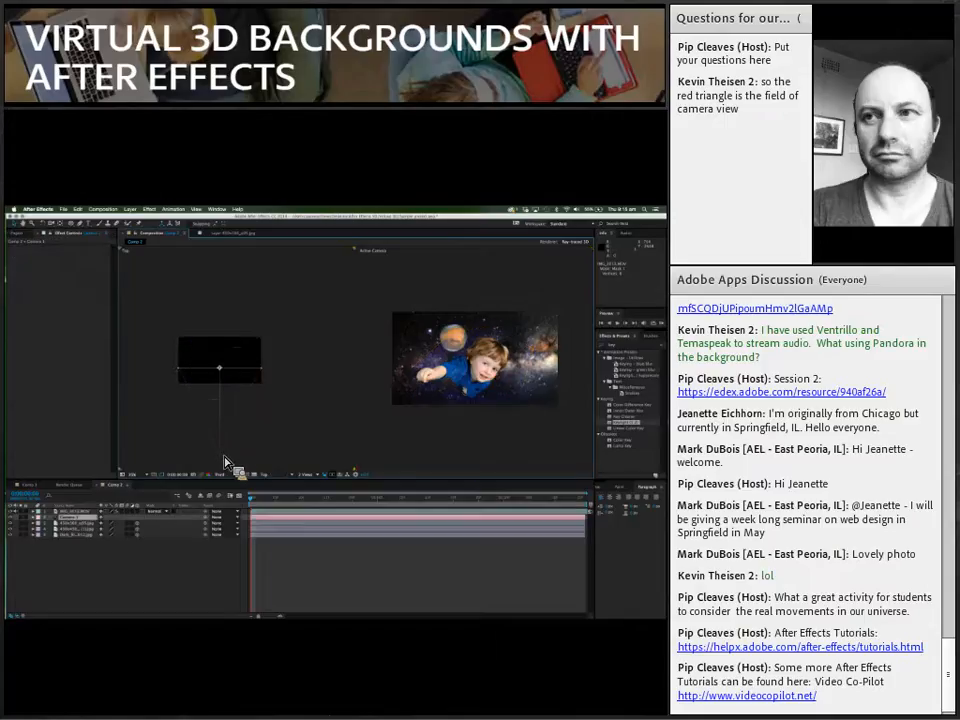
pyautogui.moveTo(225, 448); pyautogui.dragTo(224, 348)
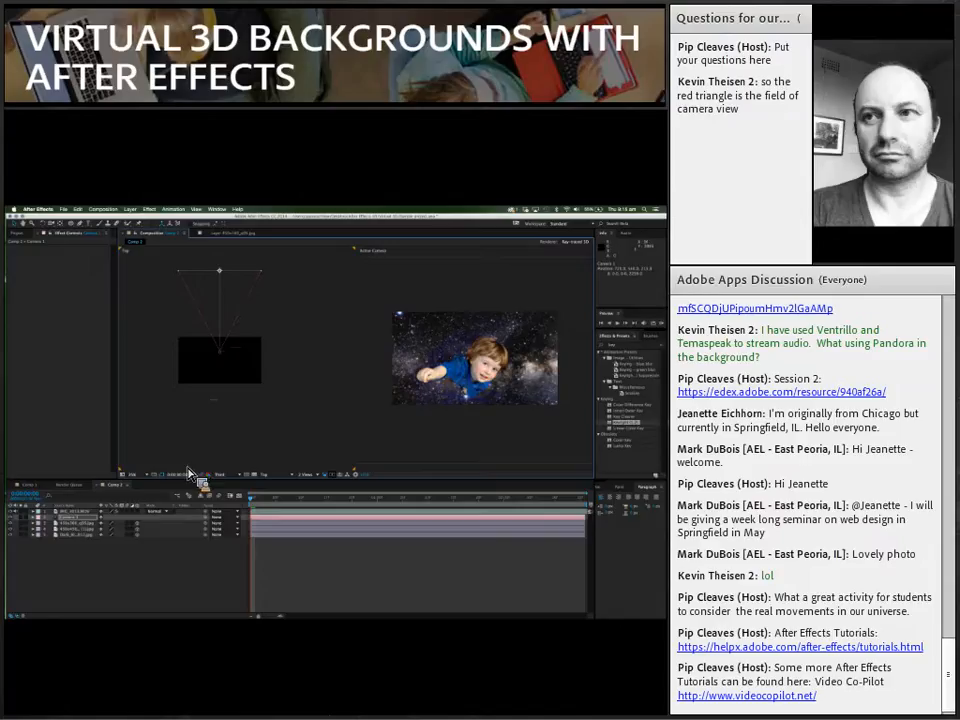
# Step: Expand the camera's Transform properties and start keyframing its Point of Interest and Position at the beginning of the timeline
pyautogui.click(41, 518)
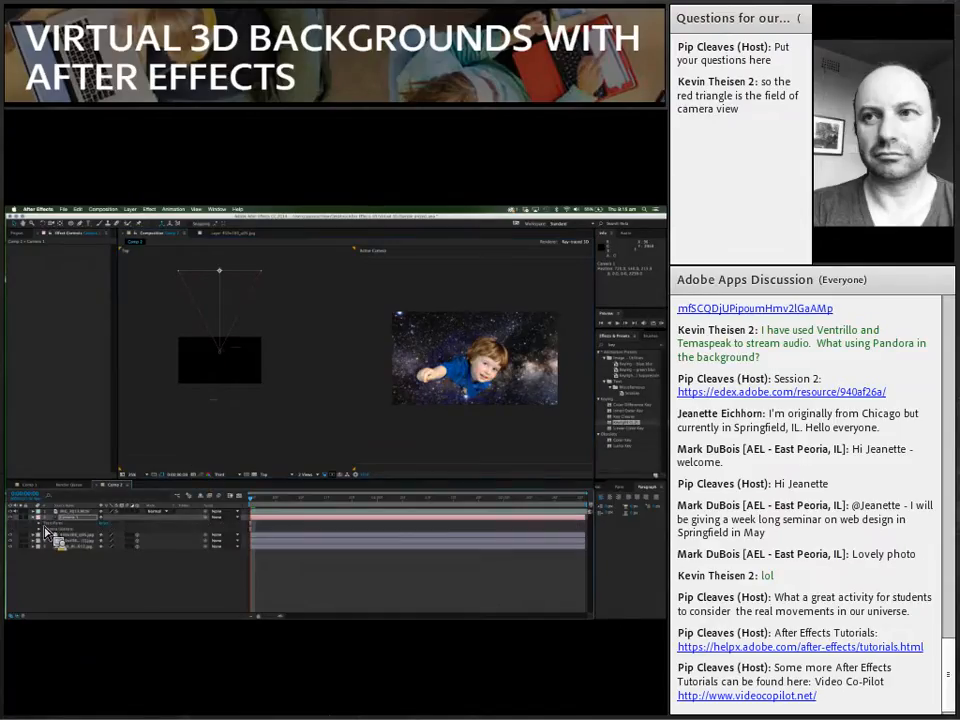
pyautogui.click(42, 525)
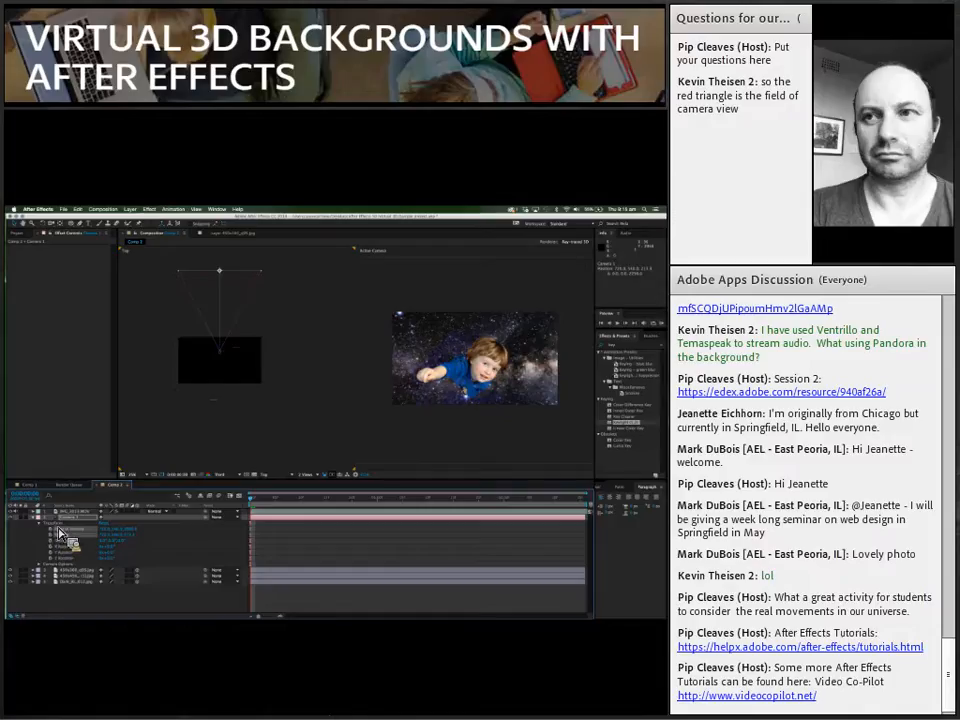
pyautogui.click(40, 518)
pyautogui.click(38, 520)
pyautogui.click(53, 537)
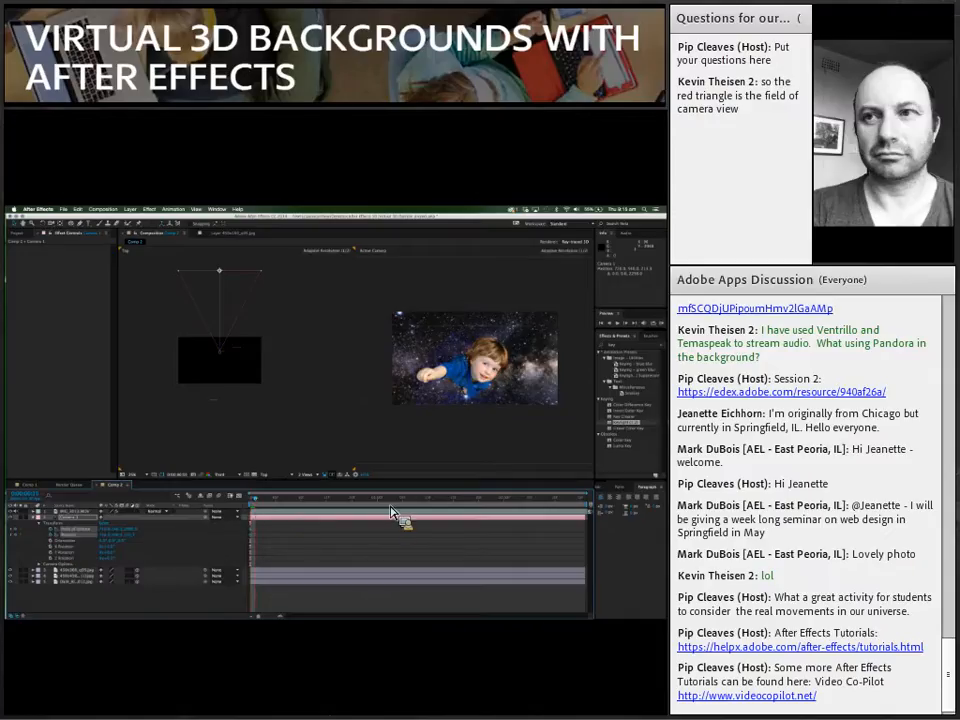
# Step: Slightly past the middle of the timeline, pull the camera straight back behind the planets to key its move, and preview the animation
pyautogui.click(426, 503)
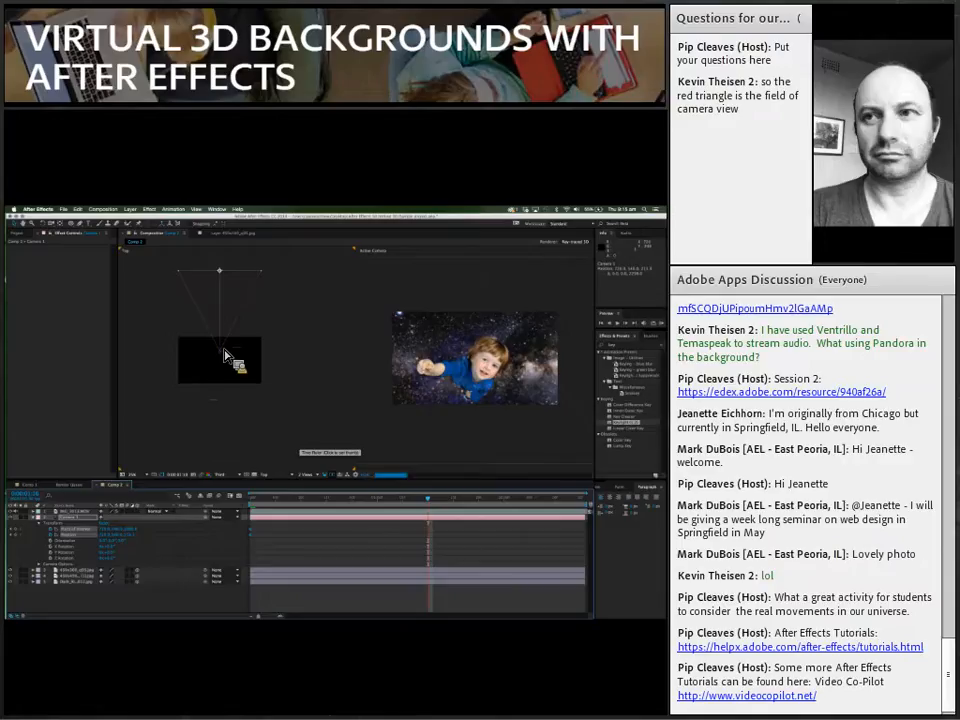
pyautogui.moveTo(224, 352); pyautogui.dragTo(231, 456)
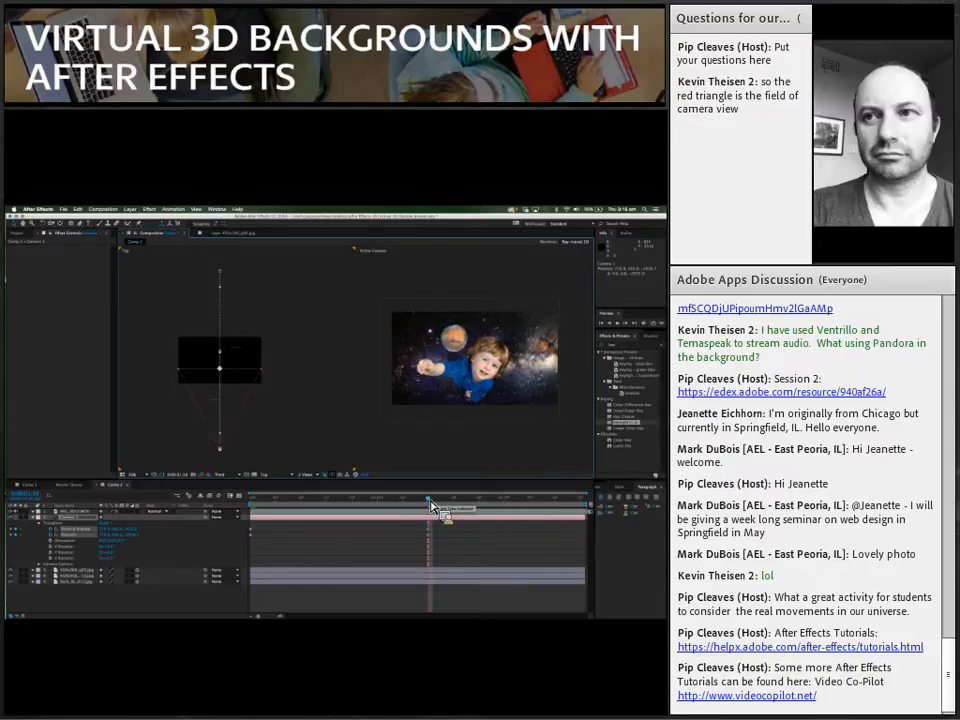
pyautogui.moveTo(426, 507); pyautogui.dragTo(246, 513)
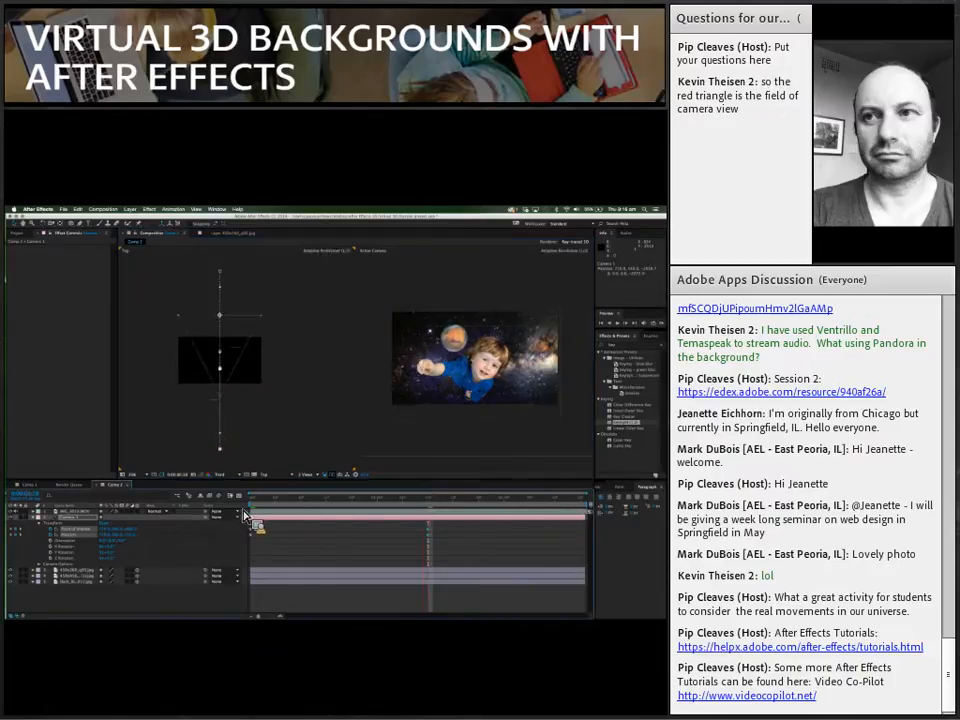
pyautogui.click(622, 326)
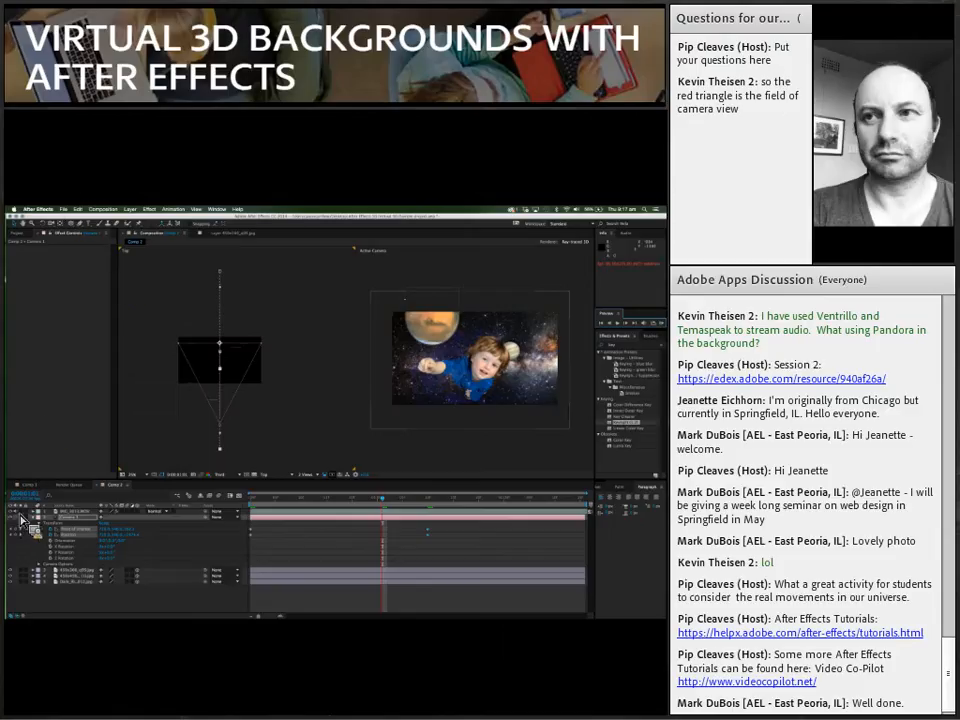
# Step: Open the recent project Virtual 3d tunnel.aep, saving the changes to the space project
pyautogui.click(72, 512)
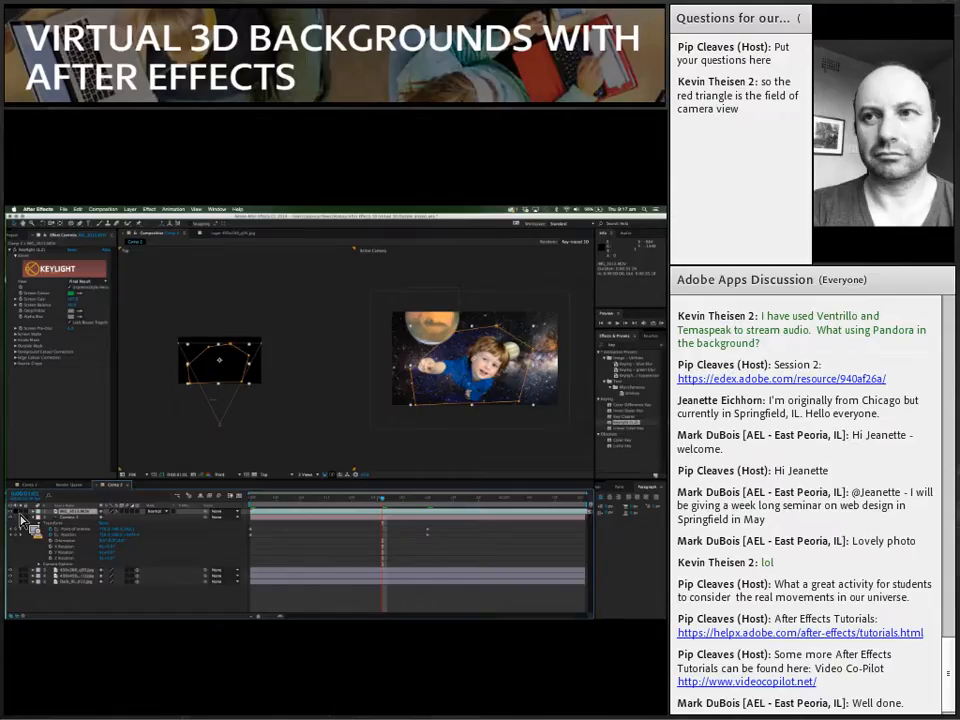
pyautogui.moveTo(22, 519); pyautogui.dragTo(111, 251)
pyautogui.click(64, 209)
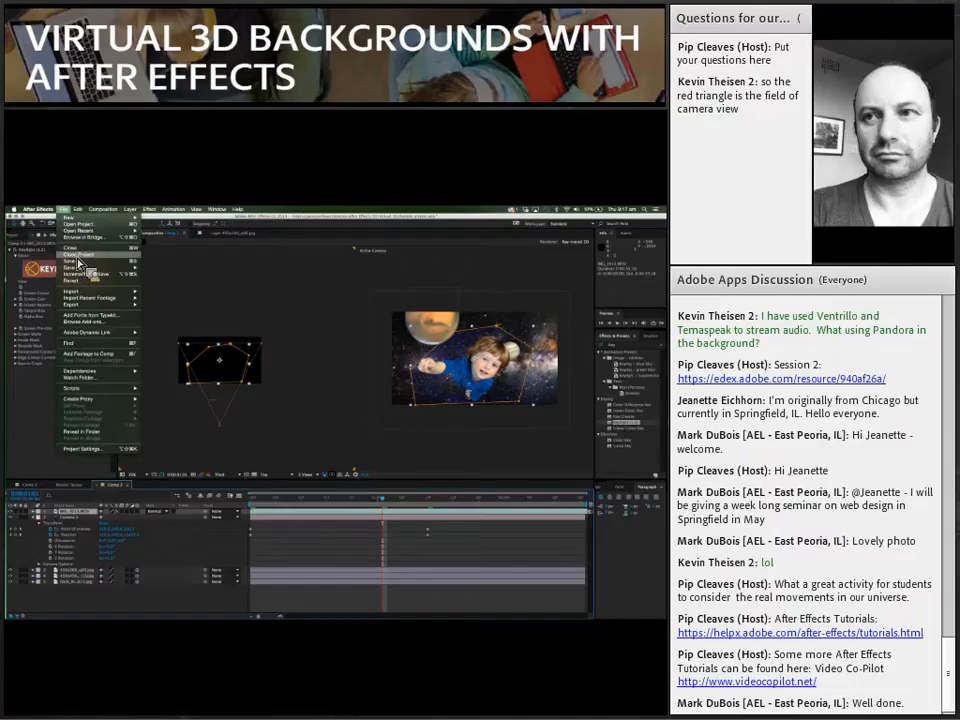
pyautogui.moveTo(83, 234)
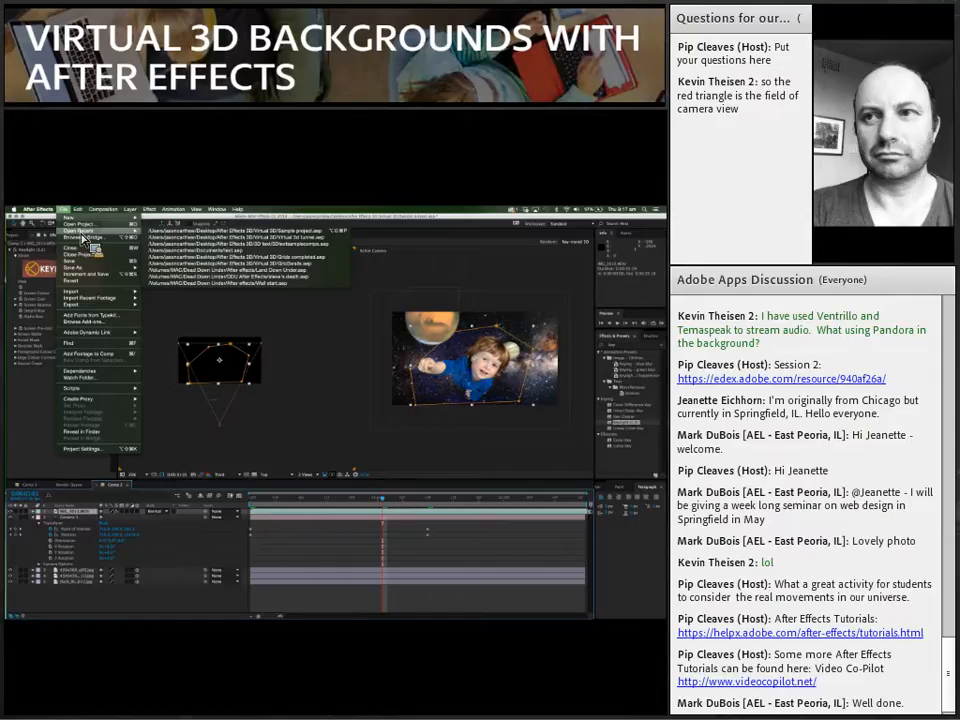
pyautogui.click(165, 248)
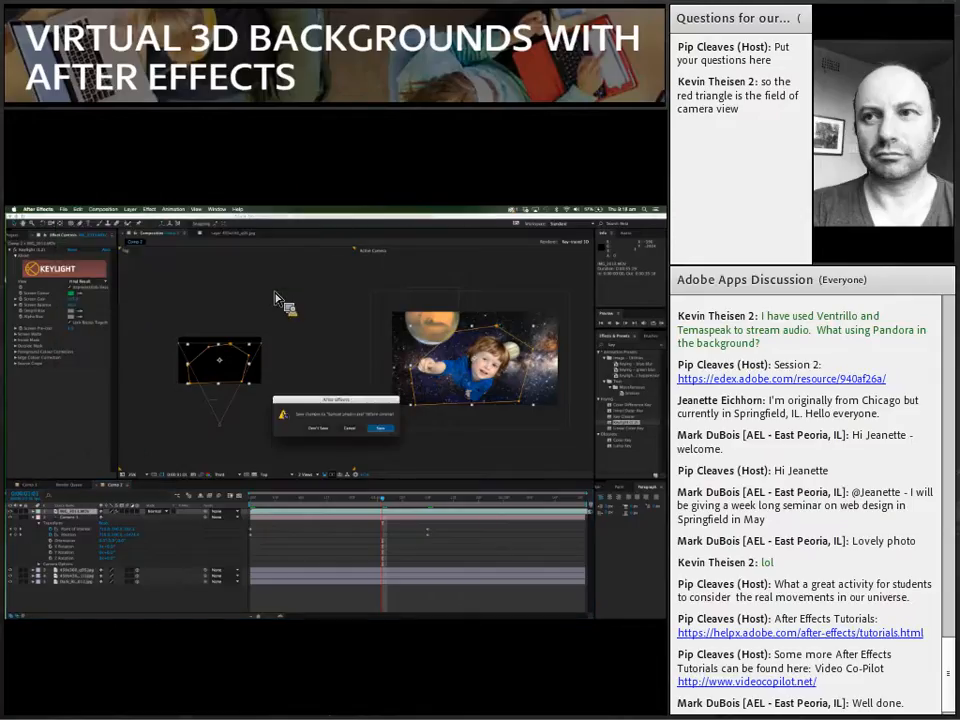
pyautogui.click(383, 431)
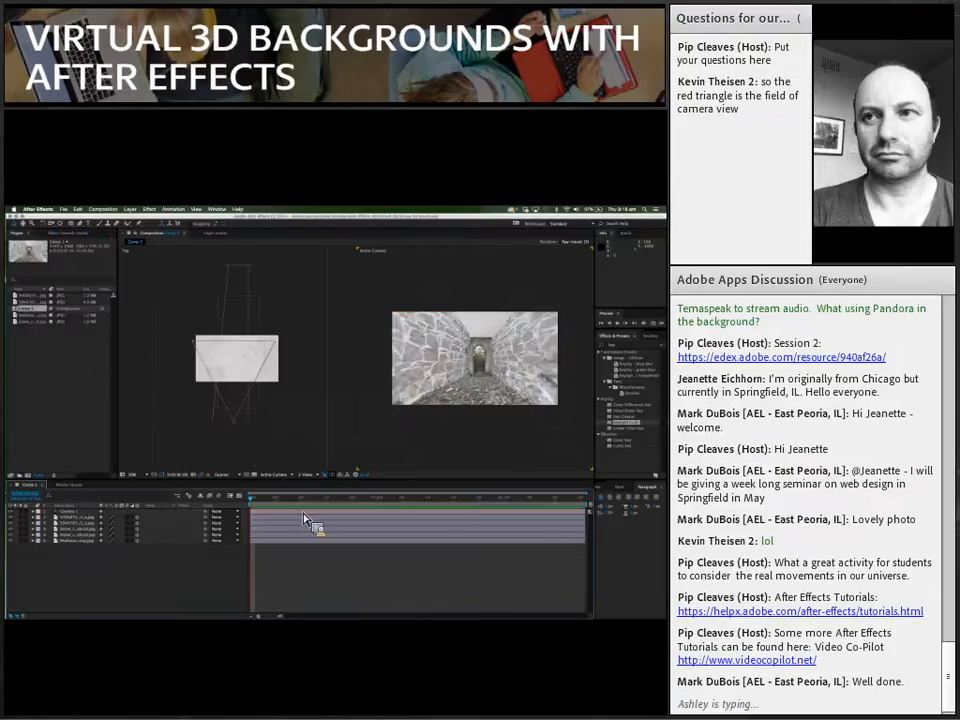
# Step: Pull the tunnel camera back slightly in the Top view and toggle the stone wall layers back on one at a time
pyautogui.click(237, 428)
pyautogui.moveTo(237, 428)
pyautogui.mouseDown()
pyautogui.moveTo(240, 383)
pyautogui.moveTo(237, 440)
pyautogui.mouseUp()
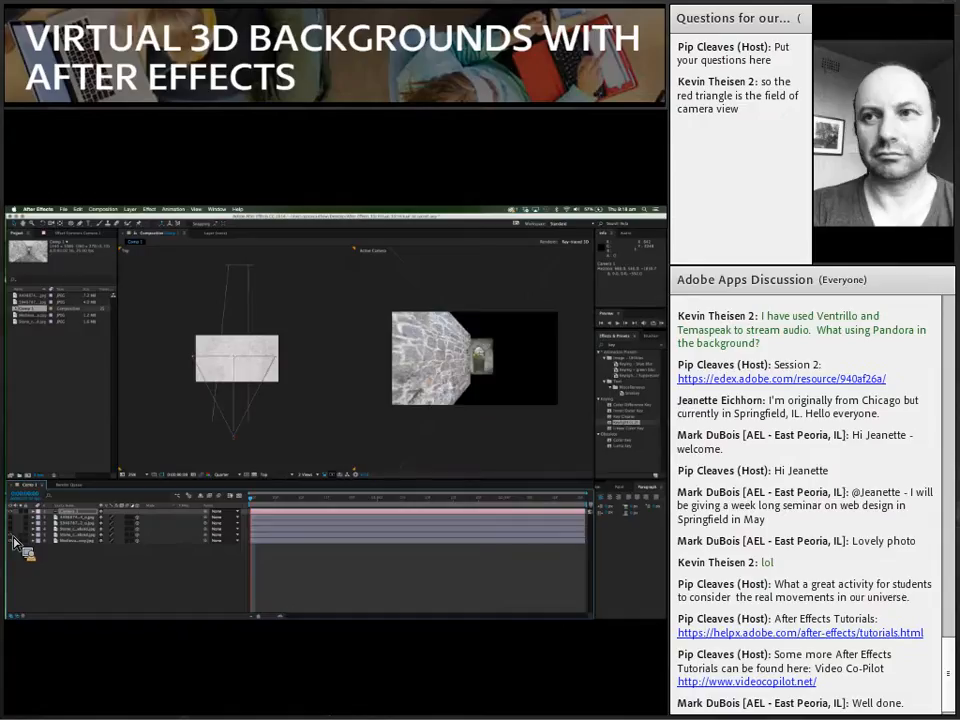
pyautogui.click(13, 537)
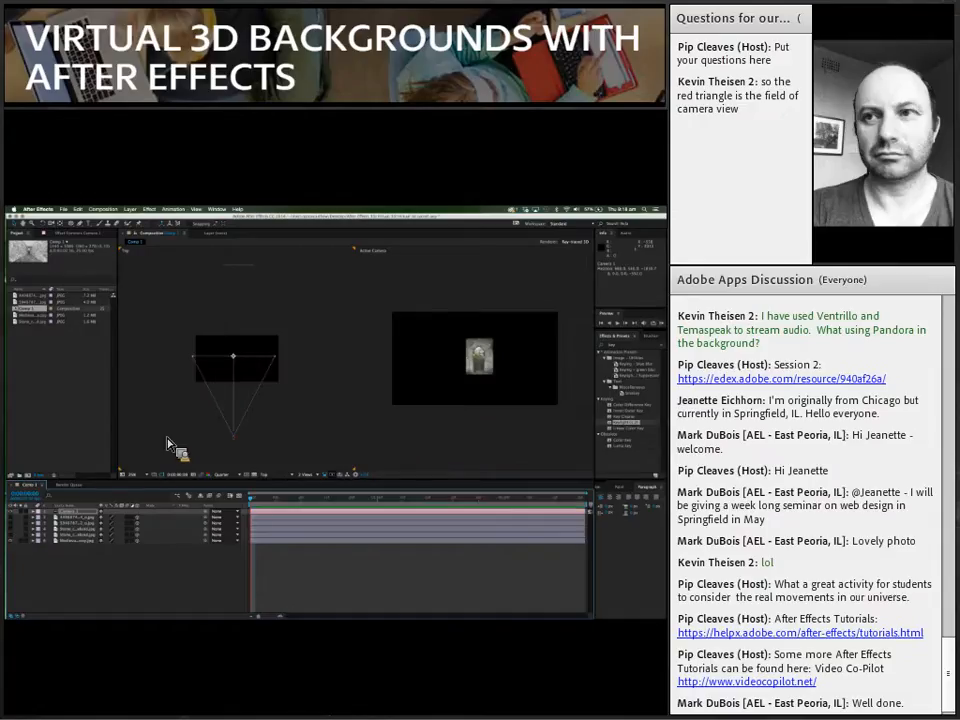
pyautogui.click(14, 538)
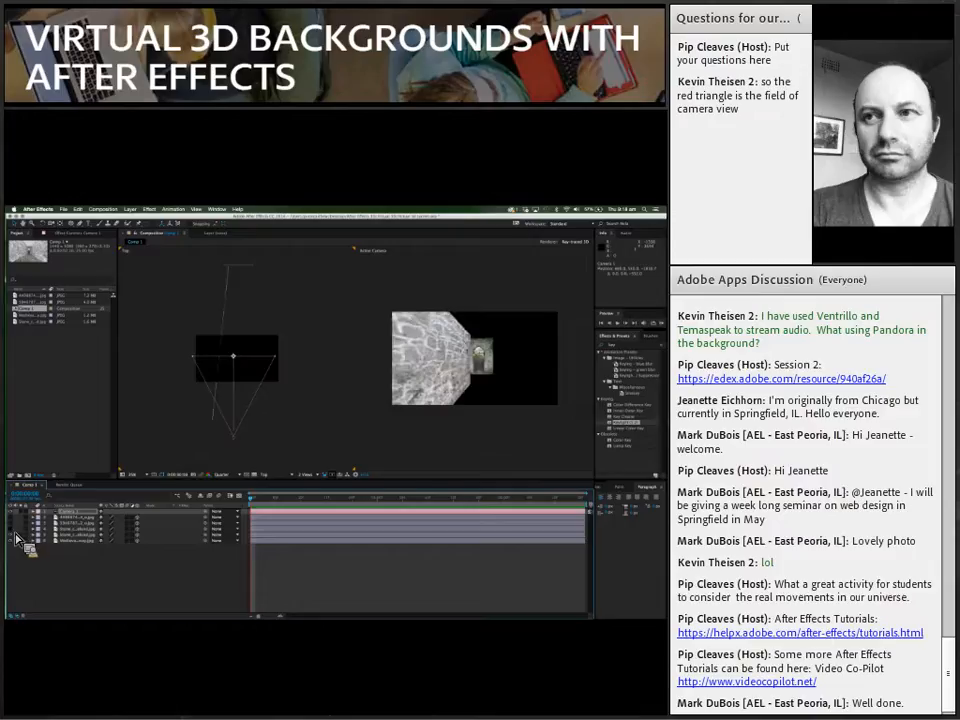
pyautogui.click(14, 530)
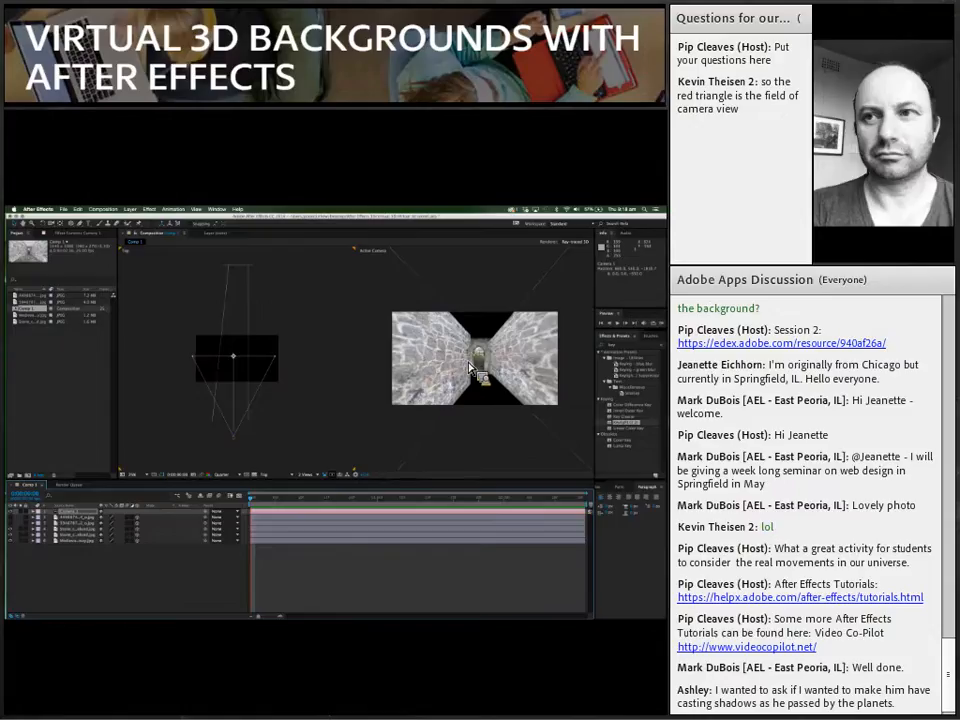
# Step: Raise the left stone wall slightly in the Active Camera view and turn the floor and ceiling layers back on
pyautogui.click(474, 382)
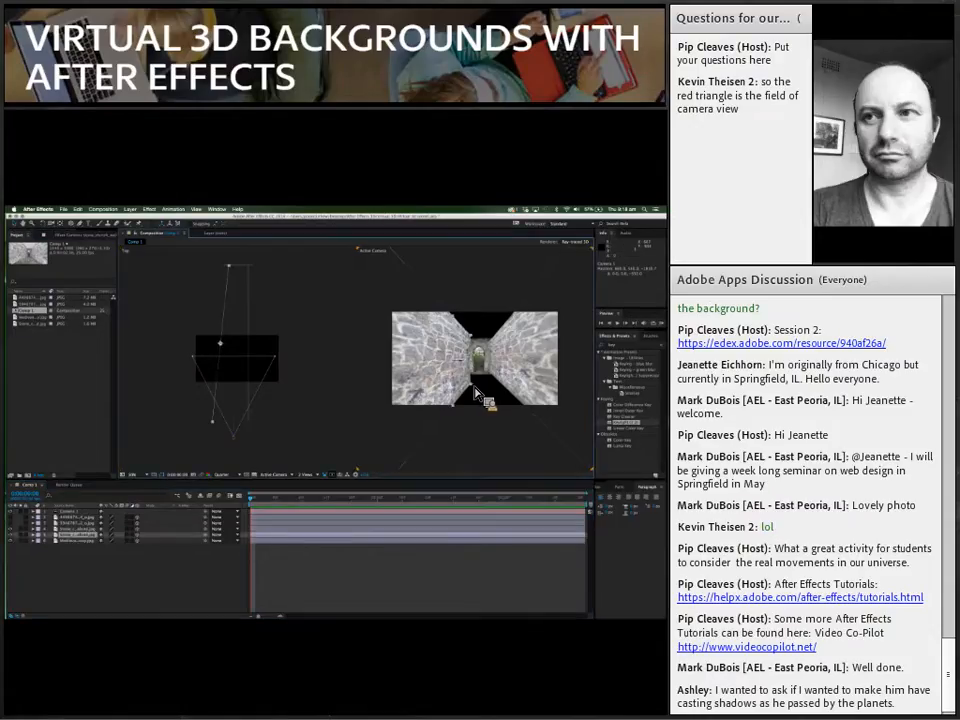
pyautogui.moveTo(475, 381); pyautogui.dragTo(457, 352)
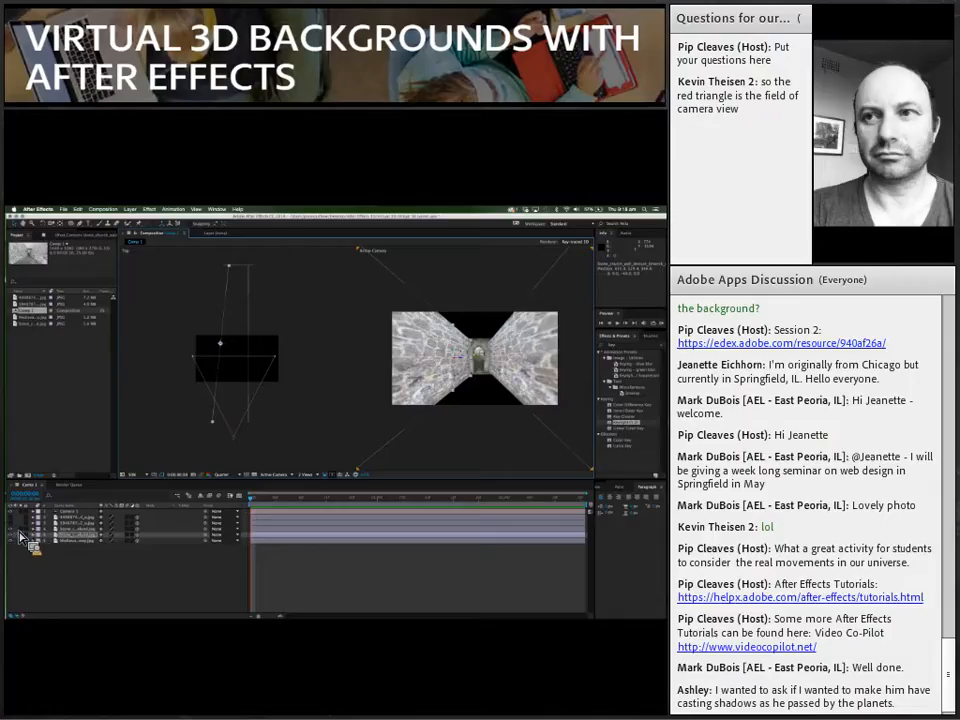
pyautogui.click(12, 523)
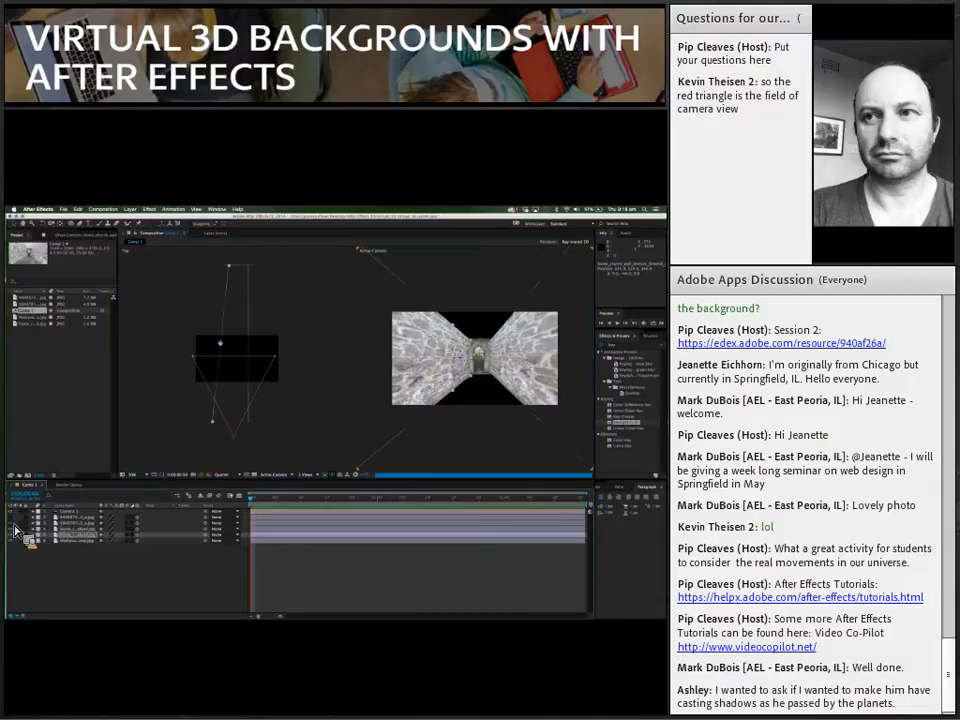
pyautogui.click(12, 517)
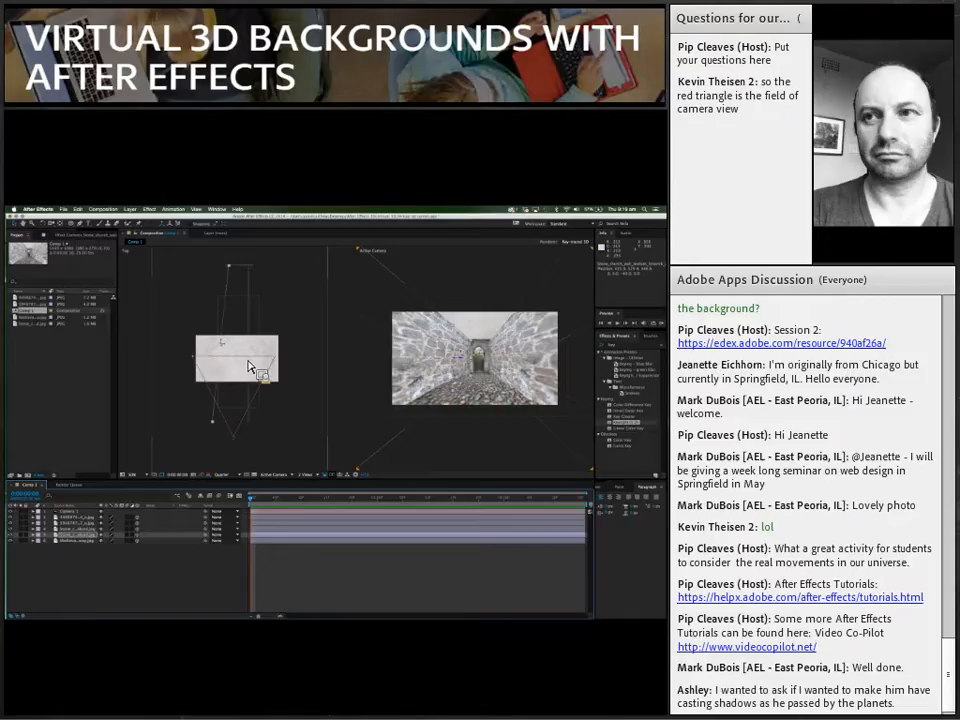
# Step: Shift the camera sideways out of the tunnel in the Top view to inspect the construction, and return it to the centre
pyautogui.click(209, 351)
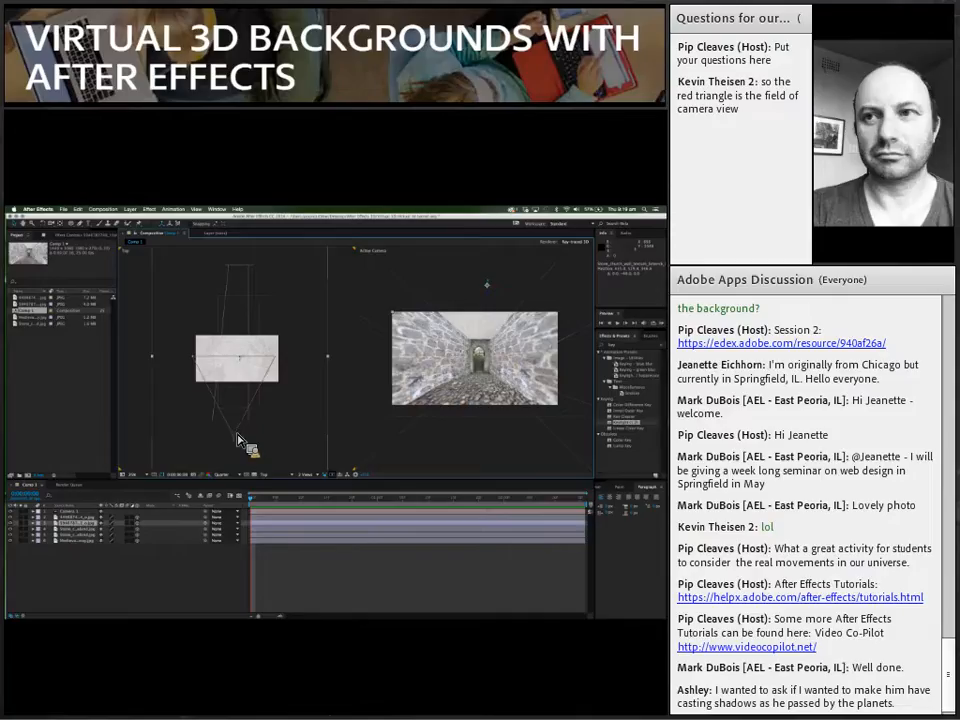
pyautogui.click(241, 441)
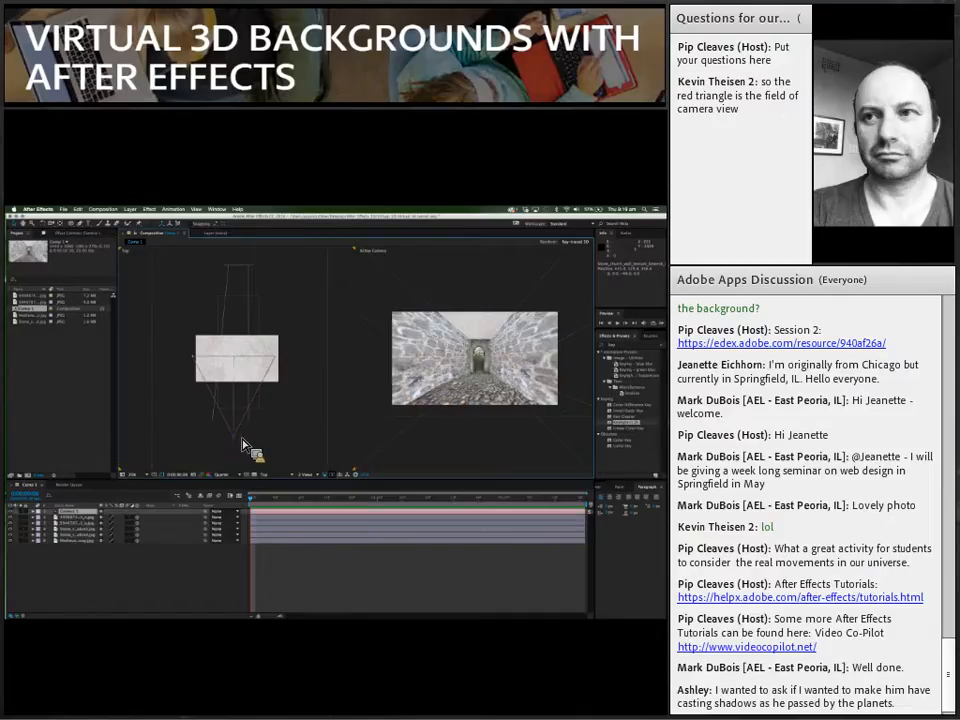
pyautogui.moveTo(241, 444); pyautogui.dragTo(256, 443)
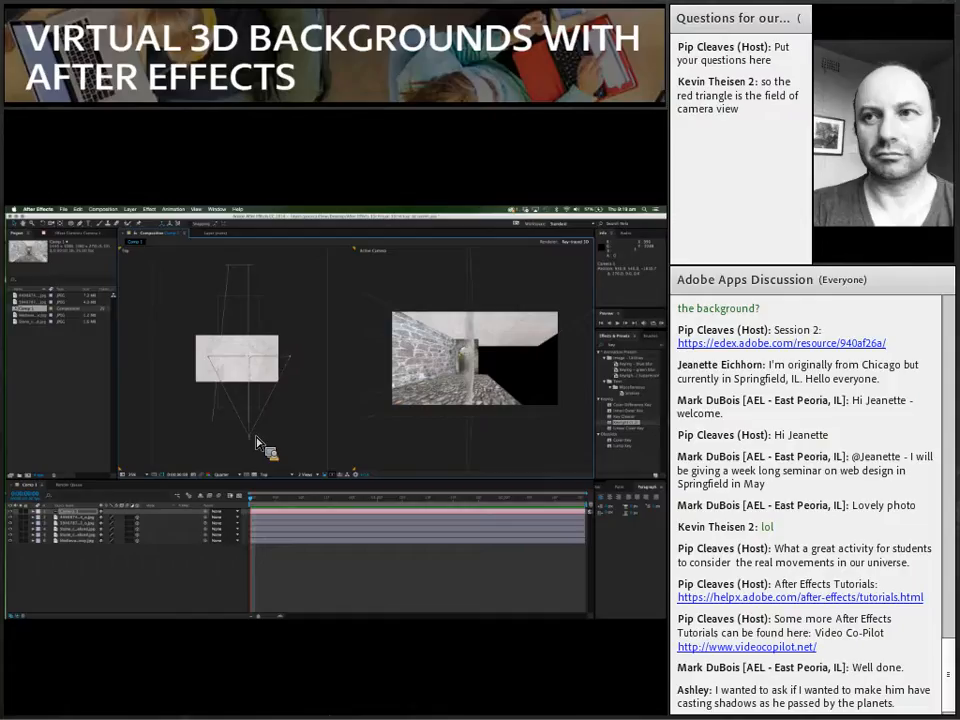
pyautogui.moveTo(257, 444)
pyautogui.mouseDown()
pyautogui.moveTo(229, 444)
pyautogui.moveTo(241, 443)
pyautogui.mouseUp()
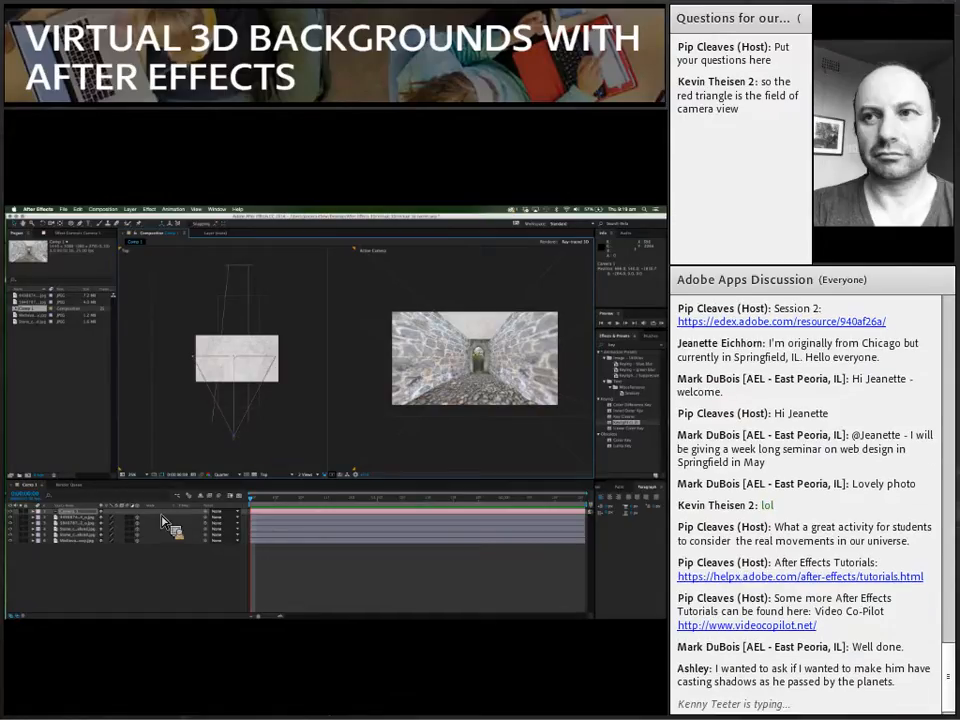
pyautogui.moveTo(162, 515); pyautogui.dragTo(229, 443)
pyautogui.moveTo(229, 448); pyautogui.dragTo(70, 517)
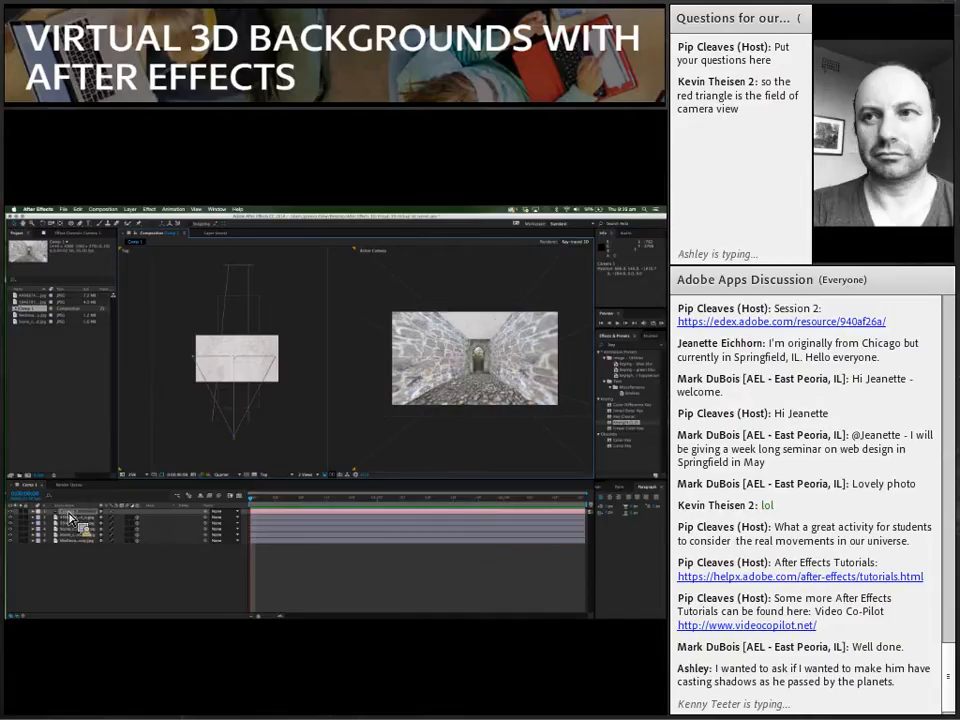
pyautogui.moveTo(70, 517); pyautogui.dragTo(20, 232)
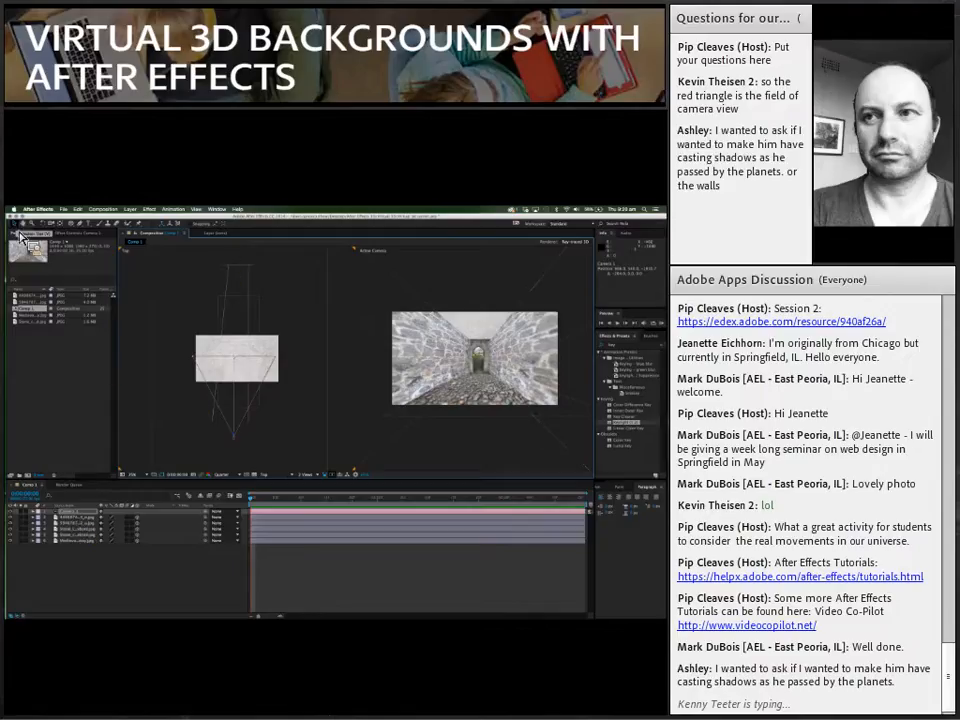
# Step: Create a new composition named Comp 2 with the offered HDV 1080 25 settings
pyautogui.click(102, 209)
pyautogui.click(103, 218)
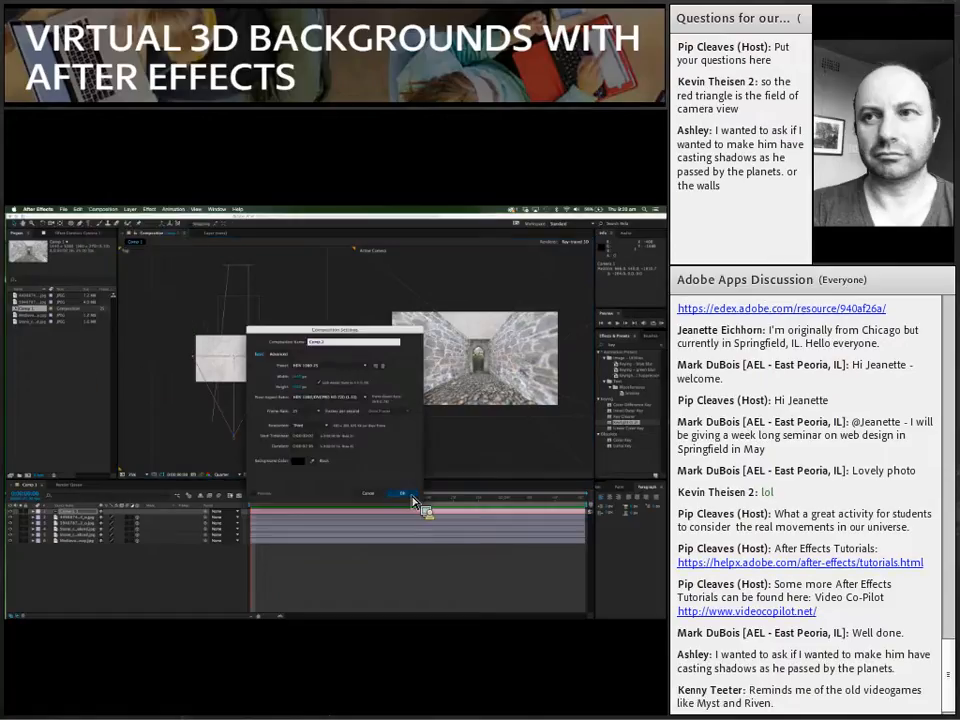
pyautogui.click(403, 494)
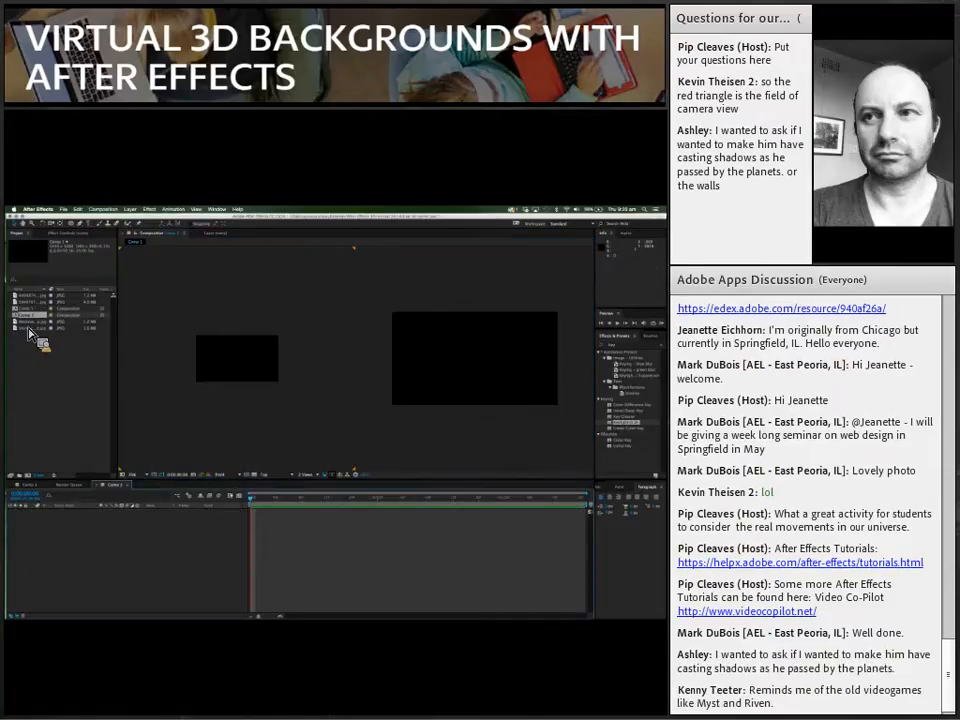
# Step: Place the medieval archway image in the centre of the empty composition as its first layer
pyautogui.click(28, 329)
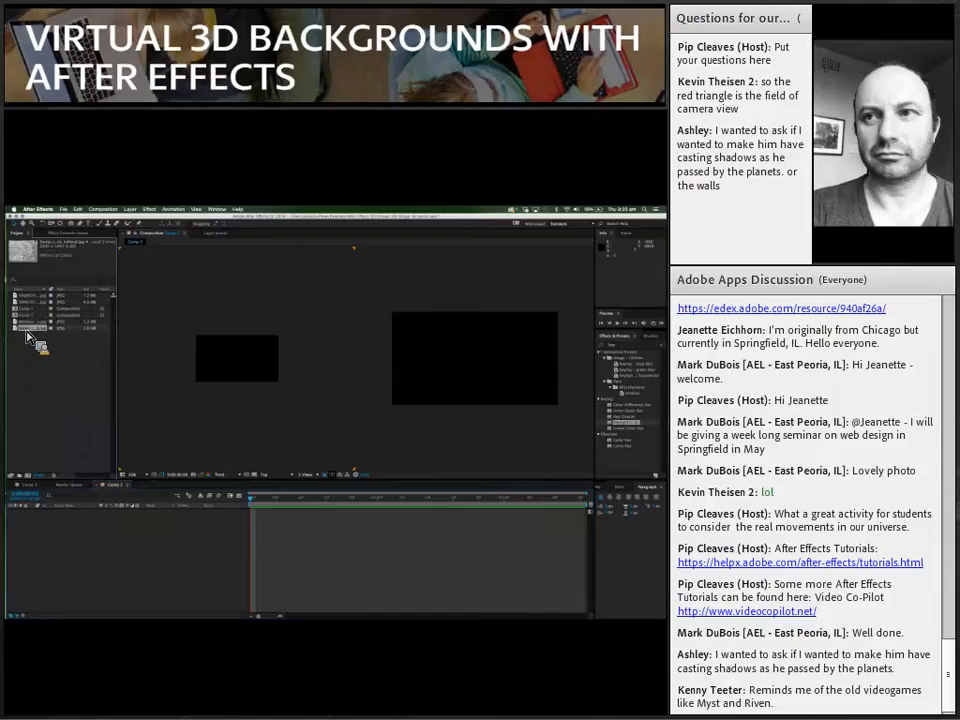
pyautogui.click(29, 322)
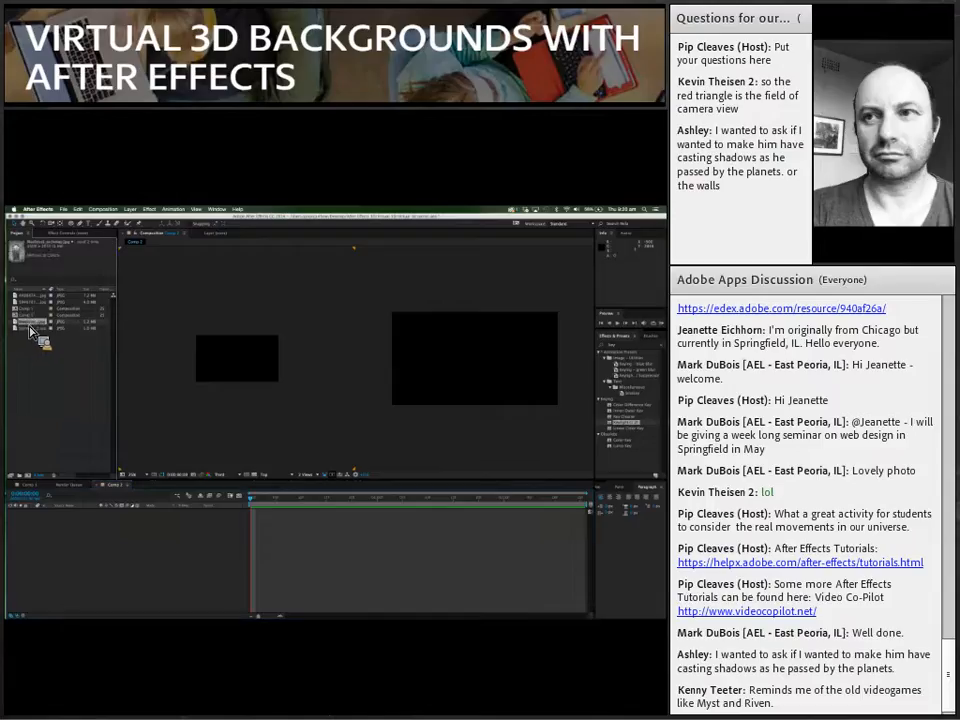
pyautogui.moveTo(30, 332); pyautogui.dragTo(478, 377)
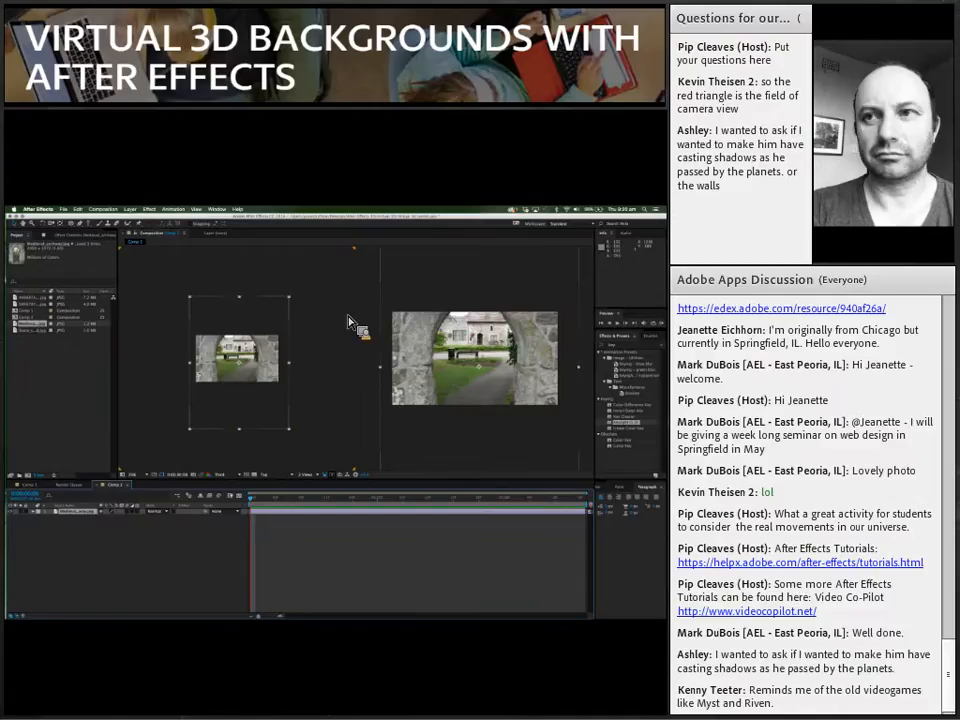
pyautogui.click(428, 306)
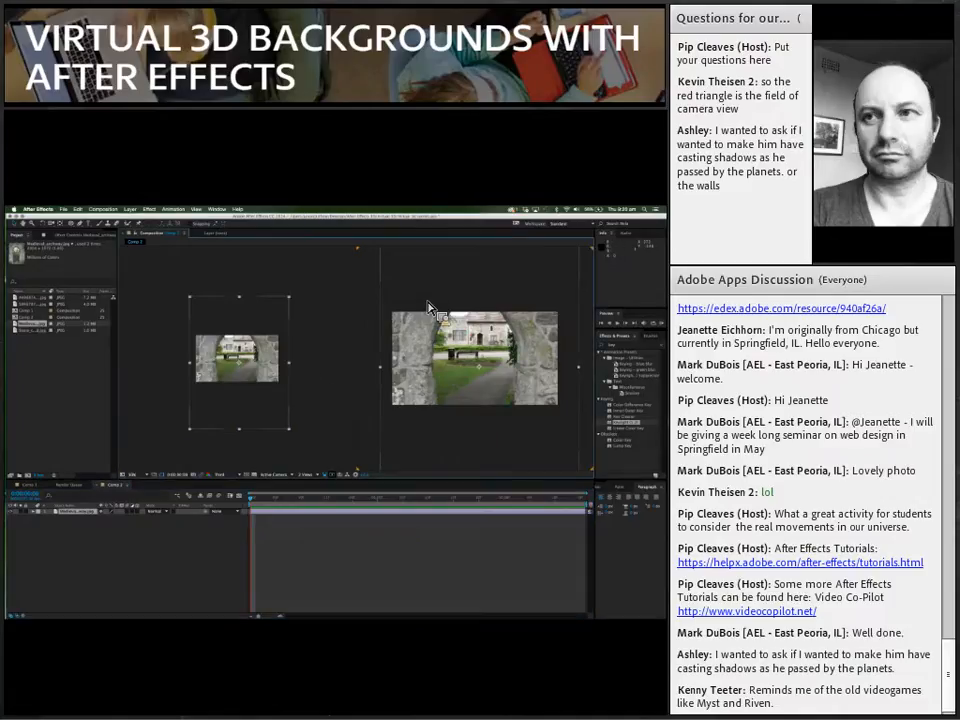
# Step: Scale the archway layer down to a small doorway in the middle of the frame and make it a 3D layer
pyautogui.scroll(-1, 428, 306)
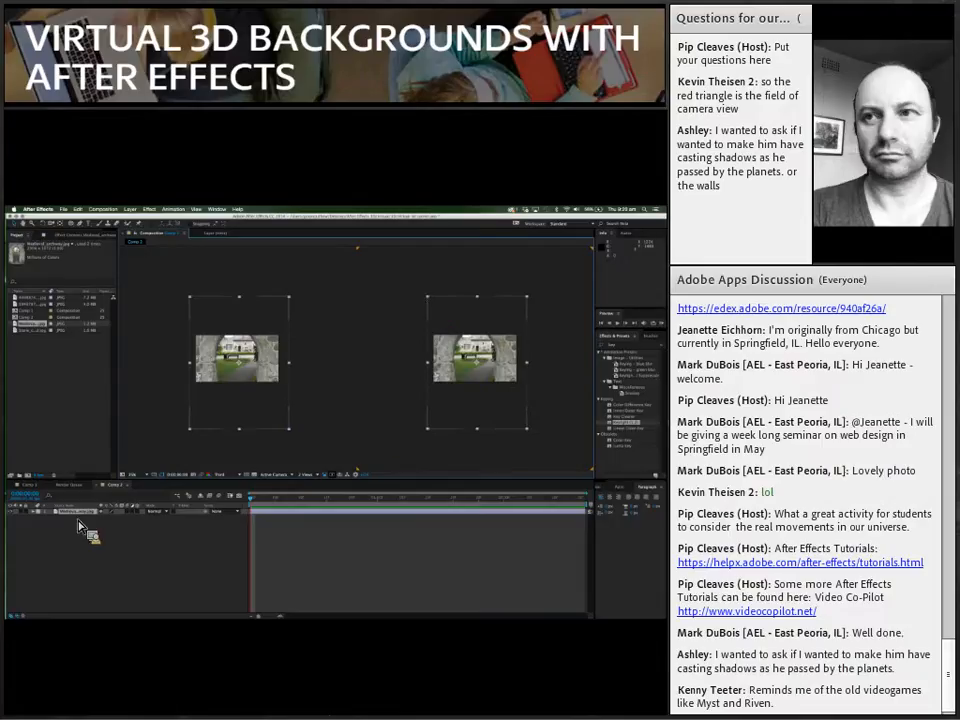
pyautogui.click(35, 513)
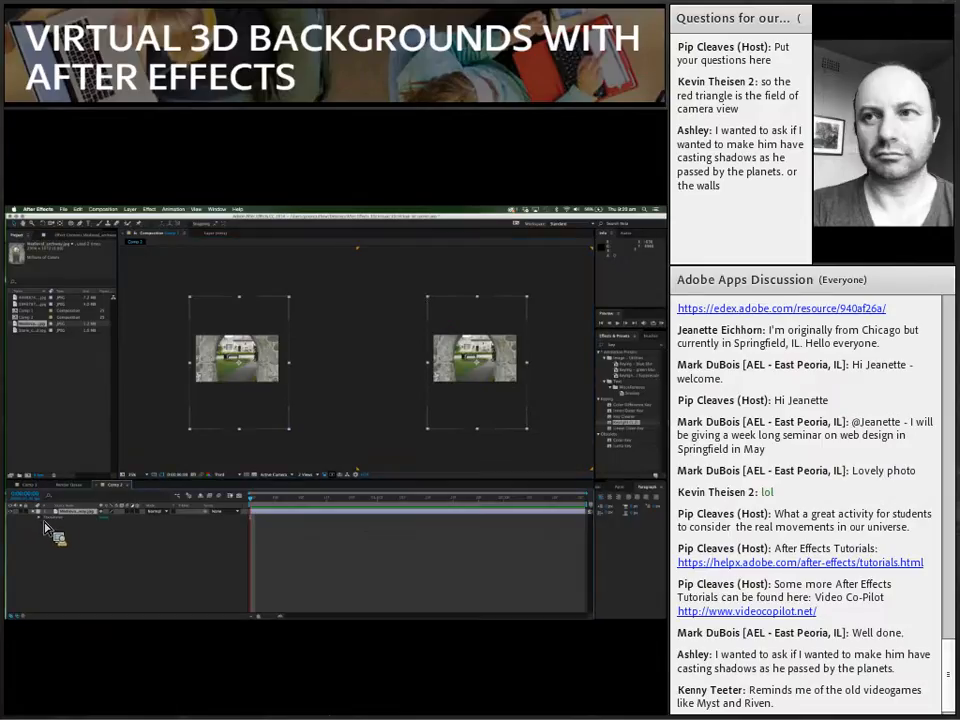
pyautogui.click(41, 518)
pyautogui.moveTo(118, 545); pyautogui.dragTo(99, 538)
pyautogui.click(161, 566)
pyautogui.click(141, 513)
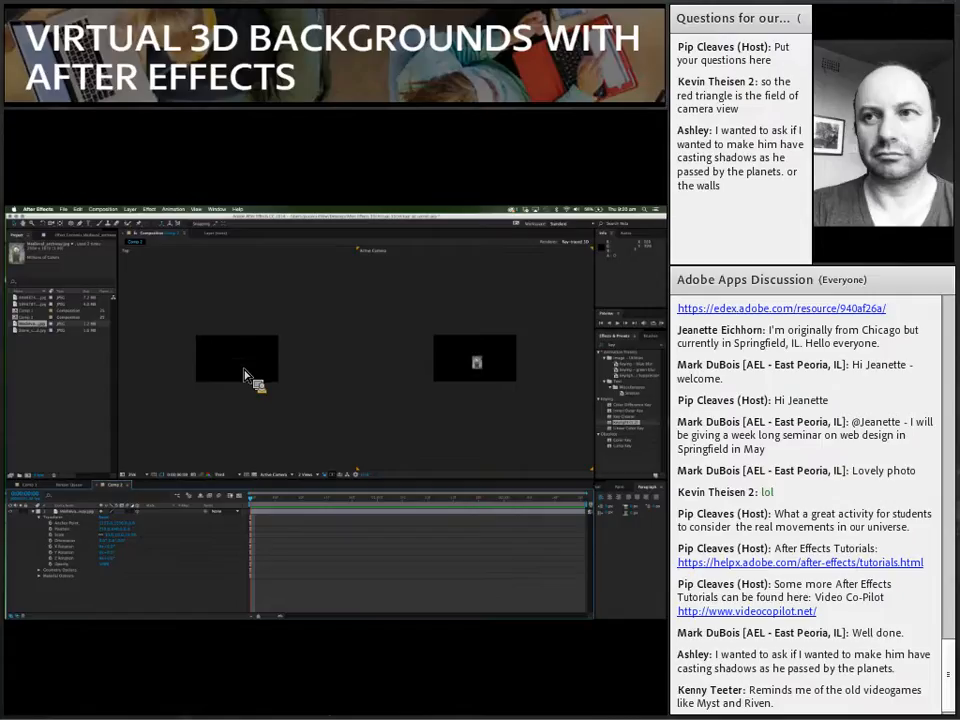
# Step: Push the archway layer further back in depth in the Top view
pyautogui.click(247, 370)
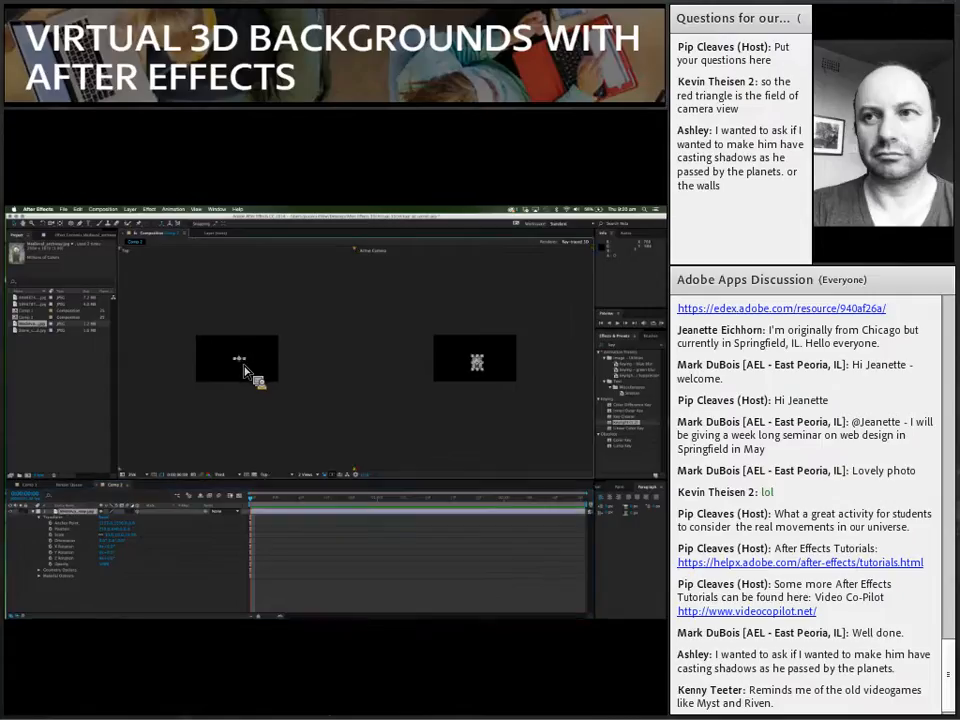
pyautogui.moveTo(245, 370); pyautogui.dragTo(243, 344)
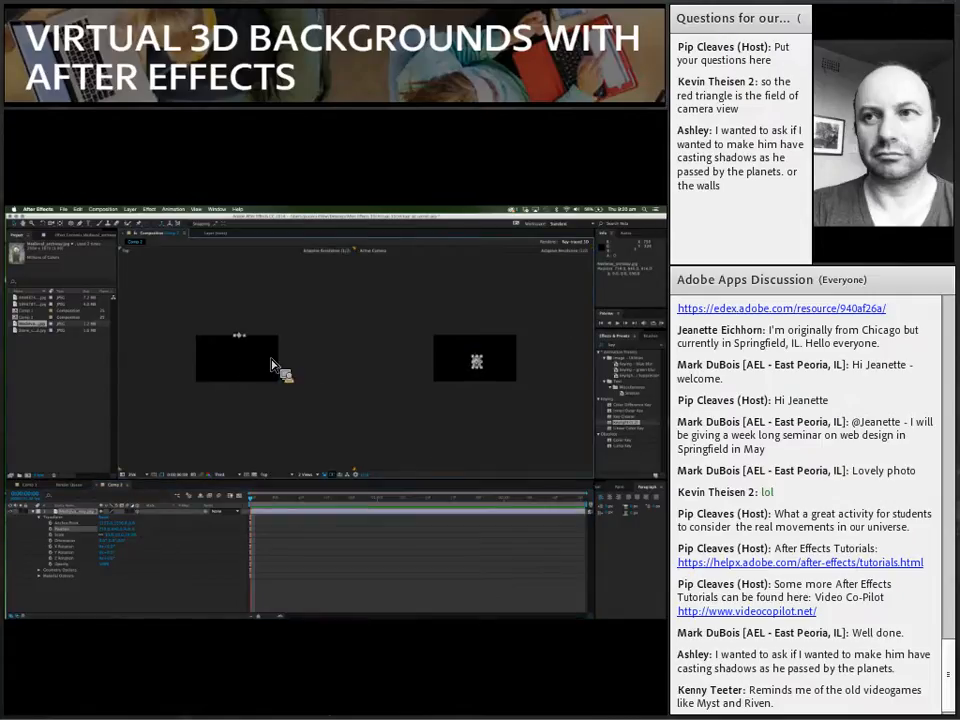
pyautogui.click(478, 418)
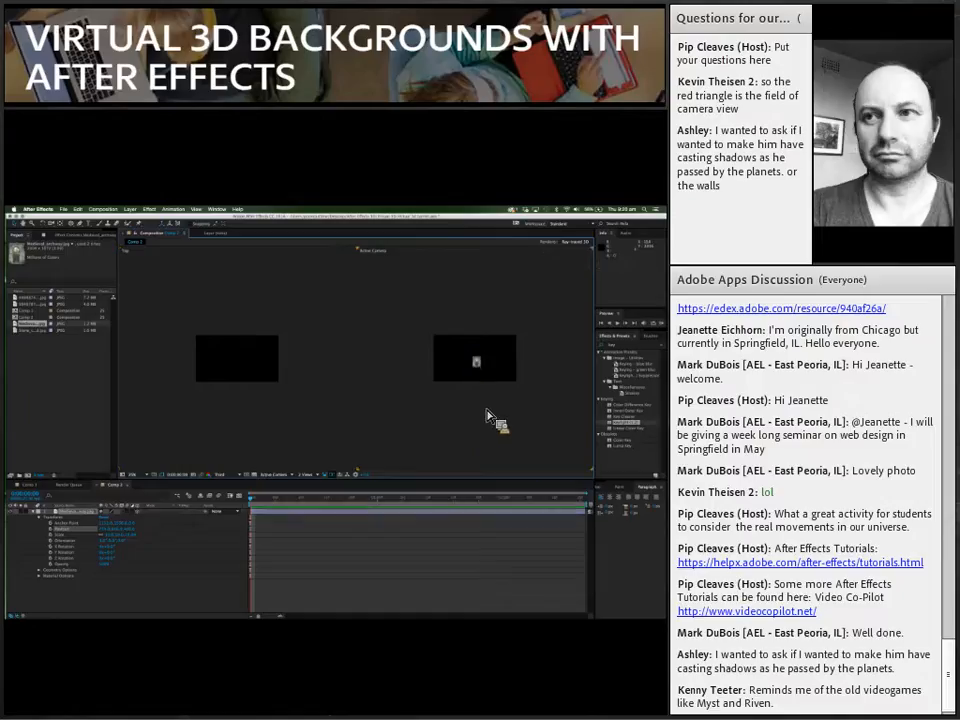
pyautogui.scroll(3, 494, 412)
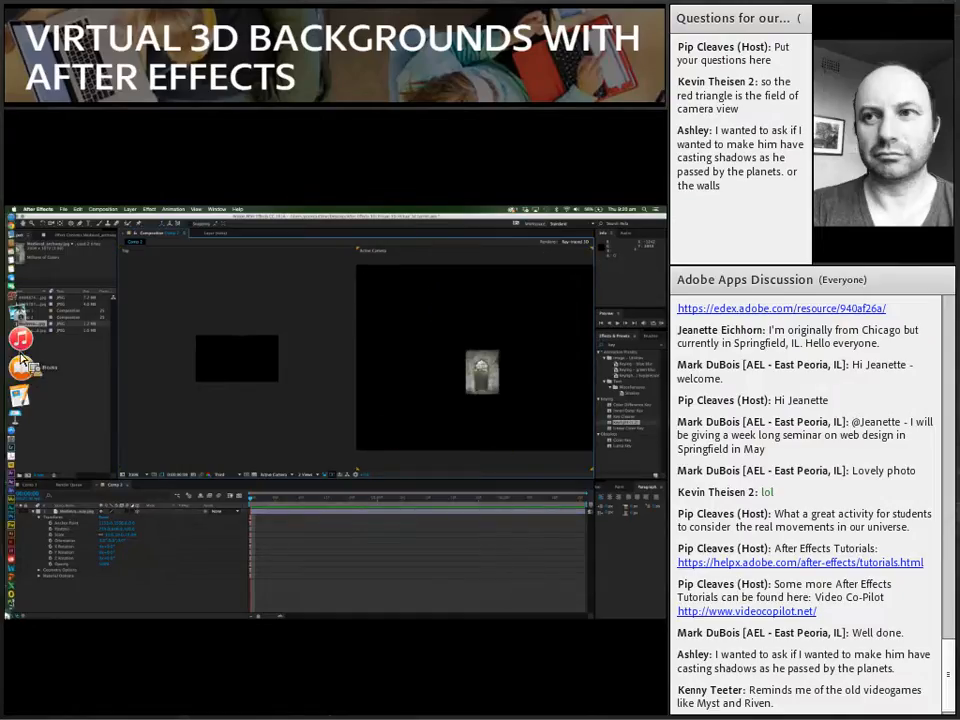
# Step: Add the stone church wall texture image to Comp 2 as the top layer and make it 3D
pyautogui.click(20, 331)
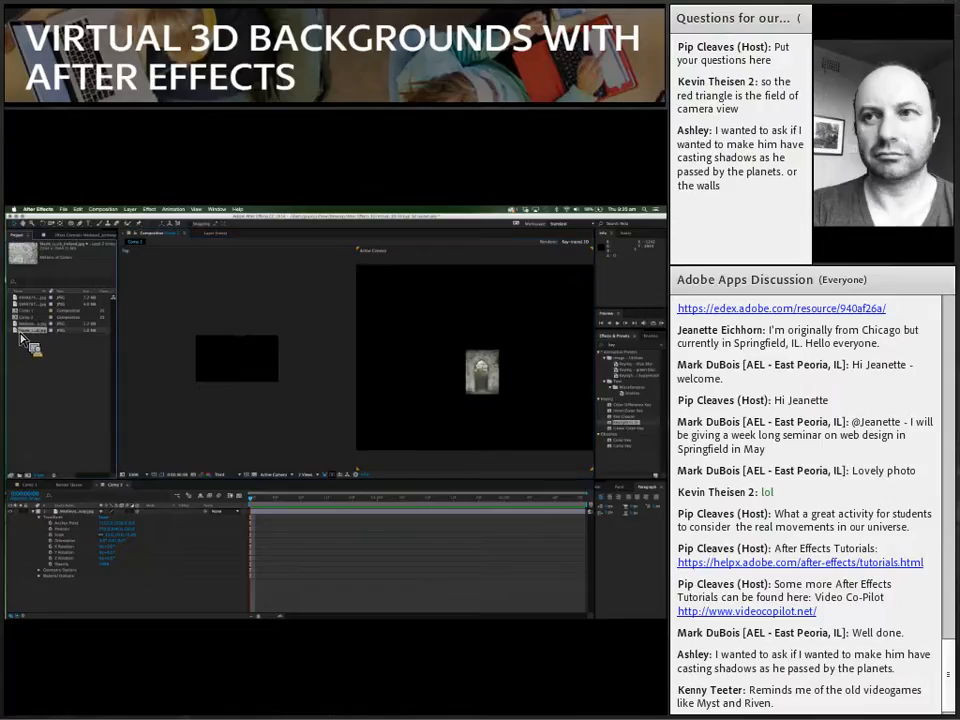
pyautogui.moveTo(22, 340); pyautogui.dragTo(307, 446)
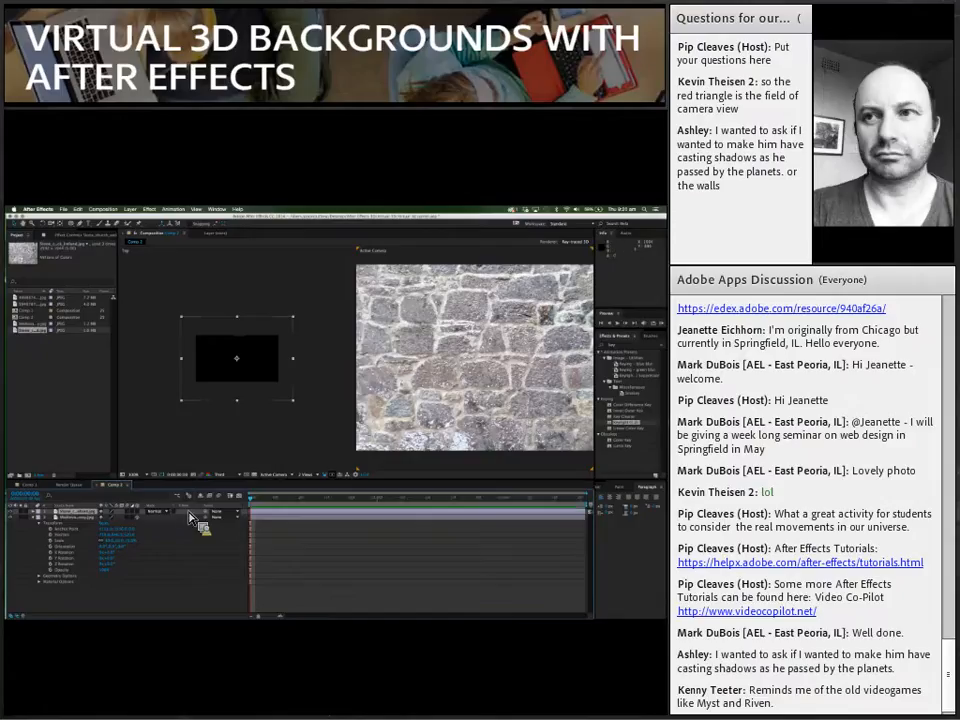
pyautogui.click(145, 517)
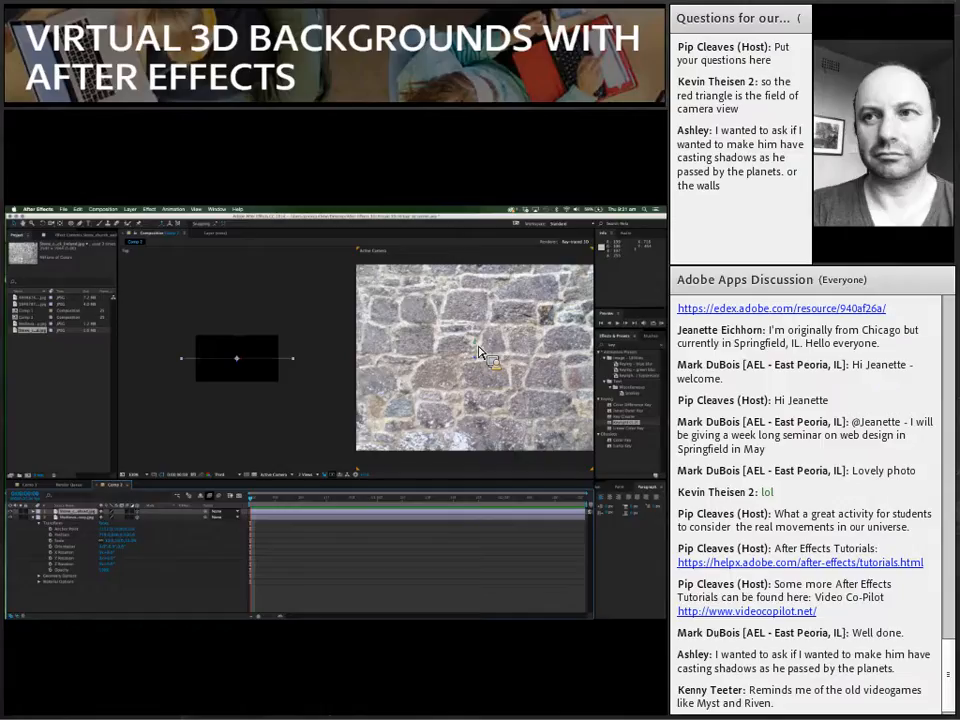
pyautogui.scroll(-2, 480, 352)
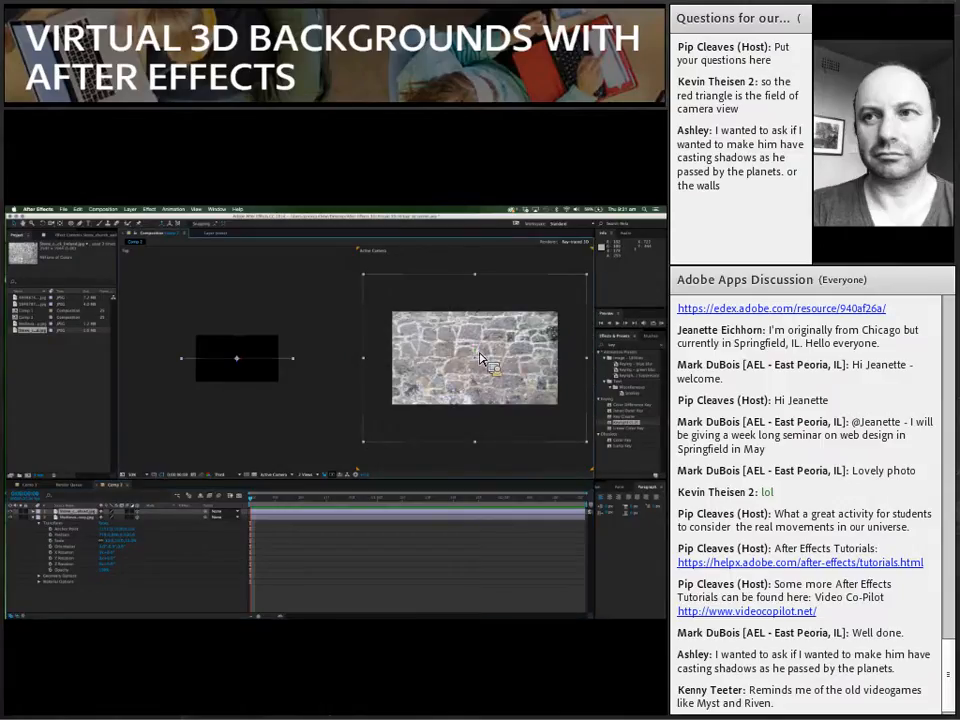
# Step: Rotate the stone wall about its vertical axis until it is nearly edge-on in the Top view, and shift it left of the archway
pyautogui.click(50, 231)
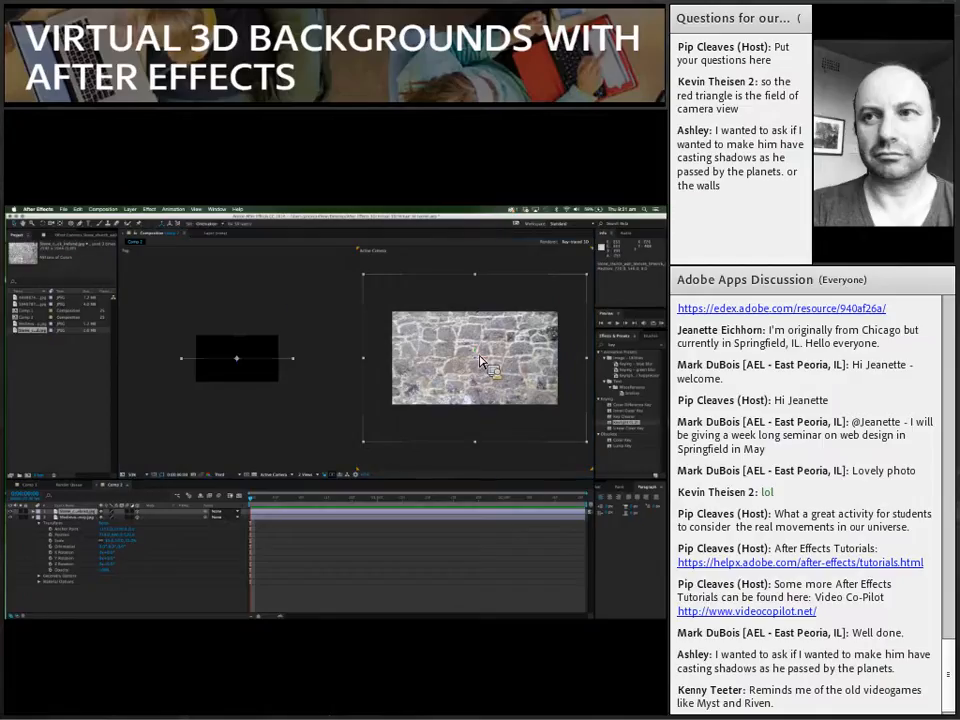
pyautogui.moveTo(487, 360); pyautogui.dragTo(488, 367)
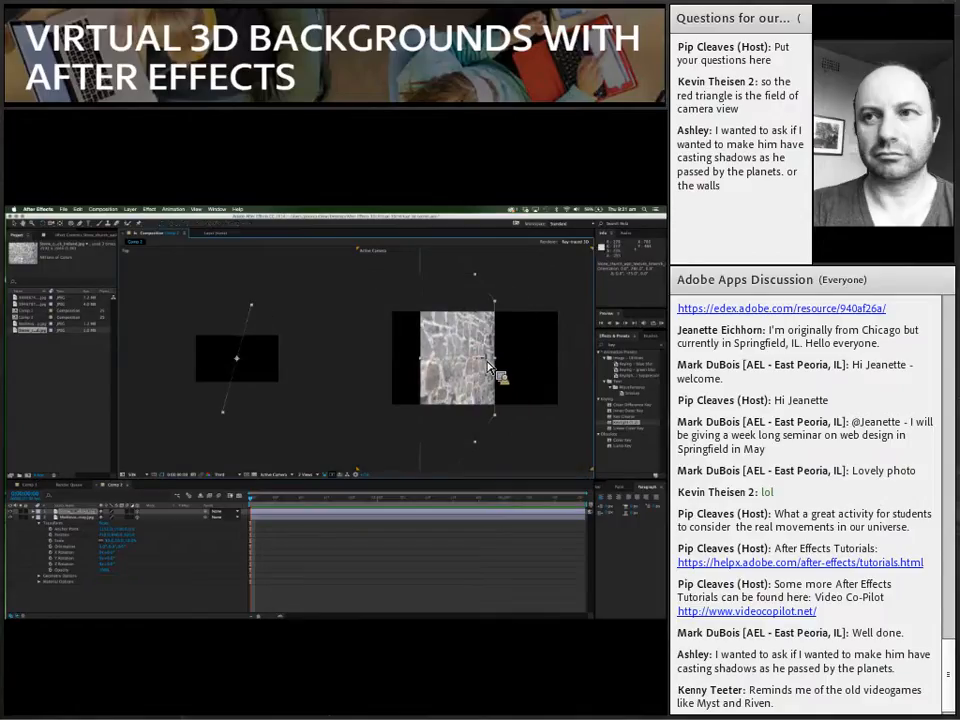
pyautogui.moveTo(482, 367); pyautogui.dragTo(452, 364)
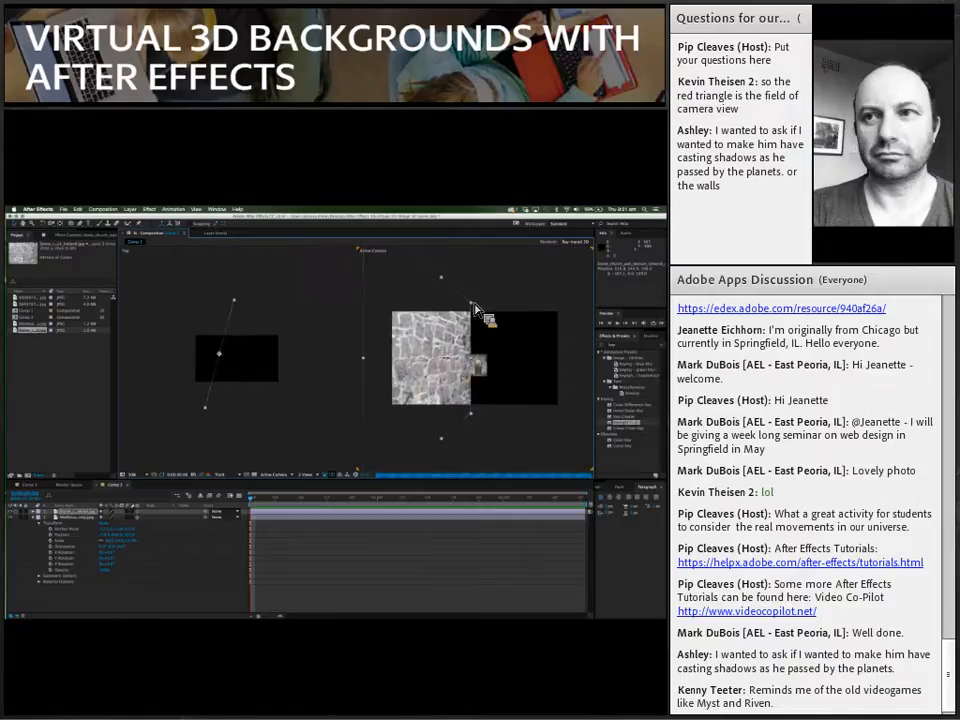
# Step: Reduce the wall's height and adjust its rotation and position so its far end meets the archway's left edge
pyautogui.moveTo(475, 306); pyautogui.dragTo(447, 369)
pyautogui.moveTo(445, 364); pyautogui.dragTo(446, 367)
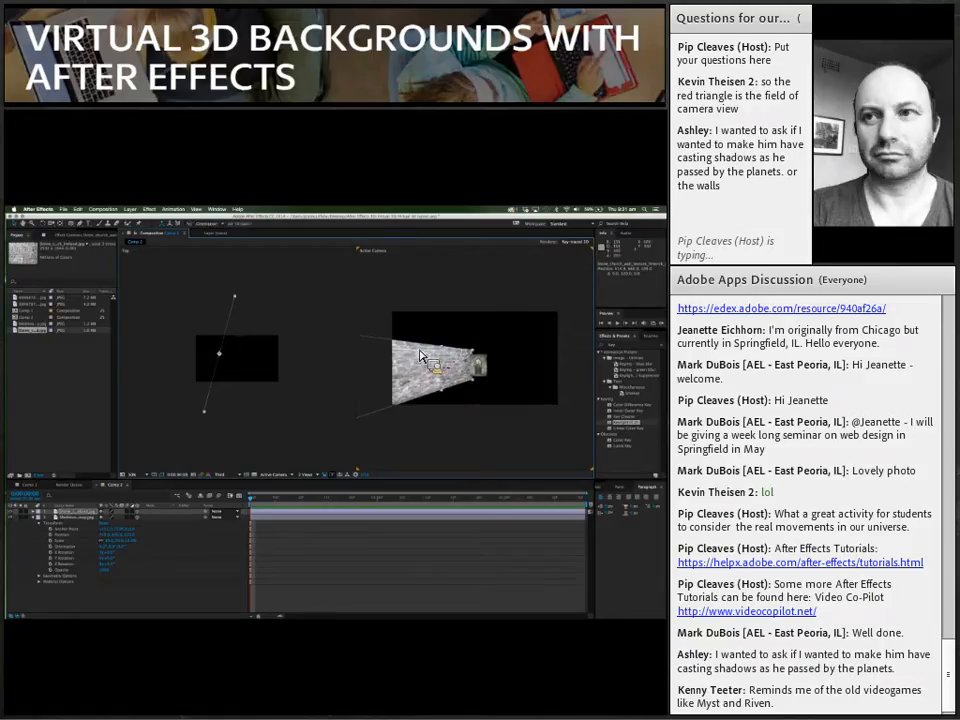
pyautogui.moveTo(446, 363); pyautogui.dragTo(450, 364)
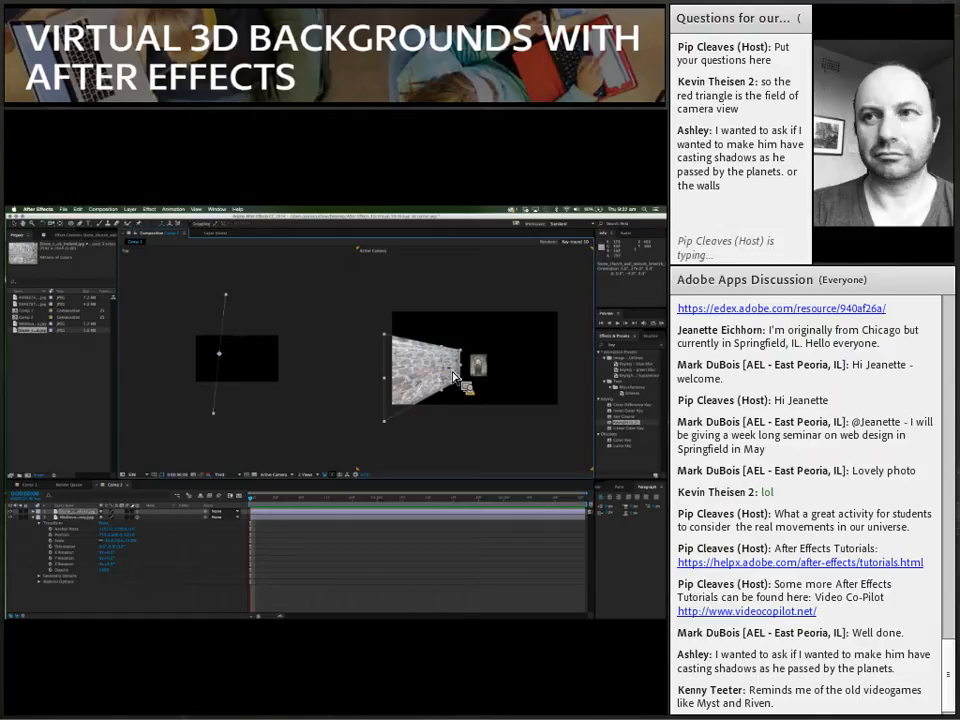
pyautogui.moveTo(461, 374)
pyautogui.mouseDown()
pyautogui.moveTo(480, 367)
pyautogui.moveTo(481, 399)
pyautogui.moveTo(469, 375)
pyautogui.mouseUp()
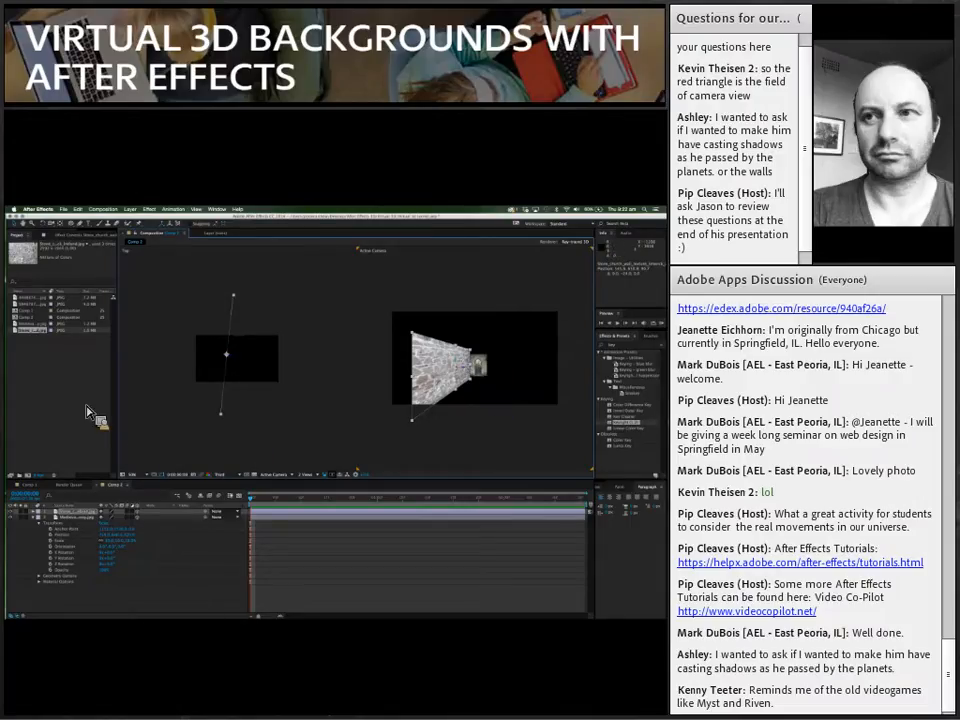
# Step: Add a two-node camera named Camera 1 with the offered settings
pyautogui.click(172, 210)
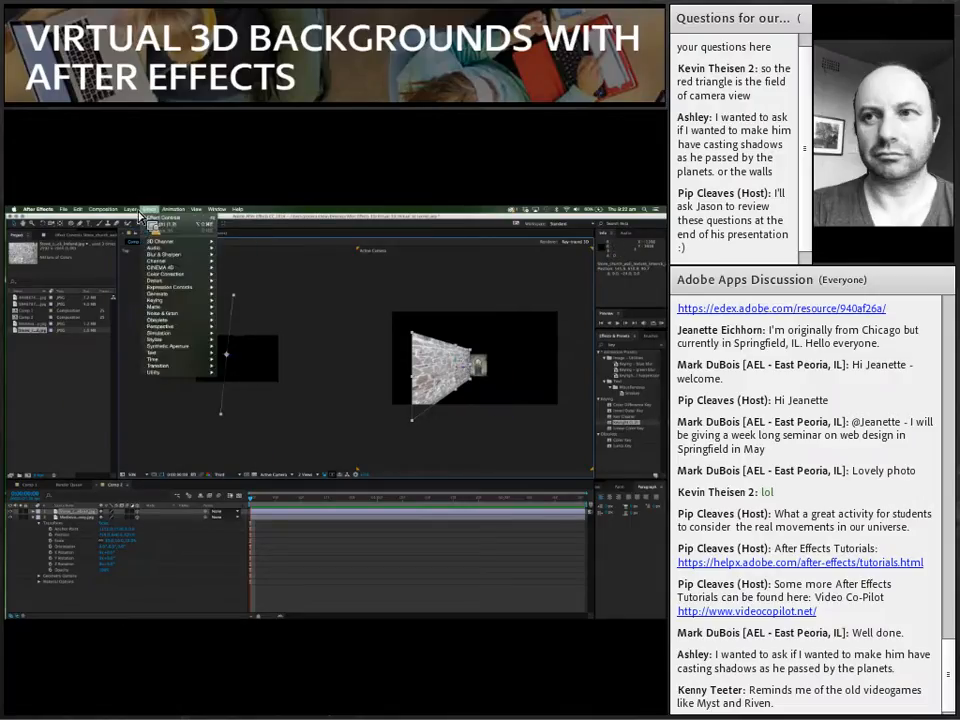
pyautogui.moveTo(130, 210)
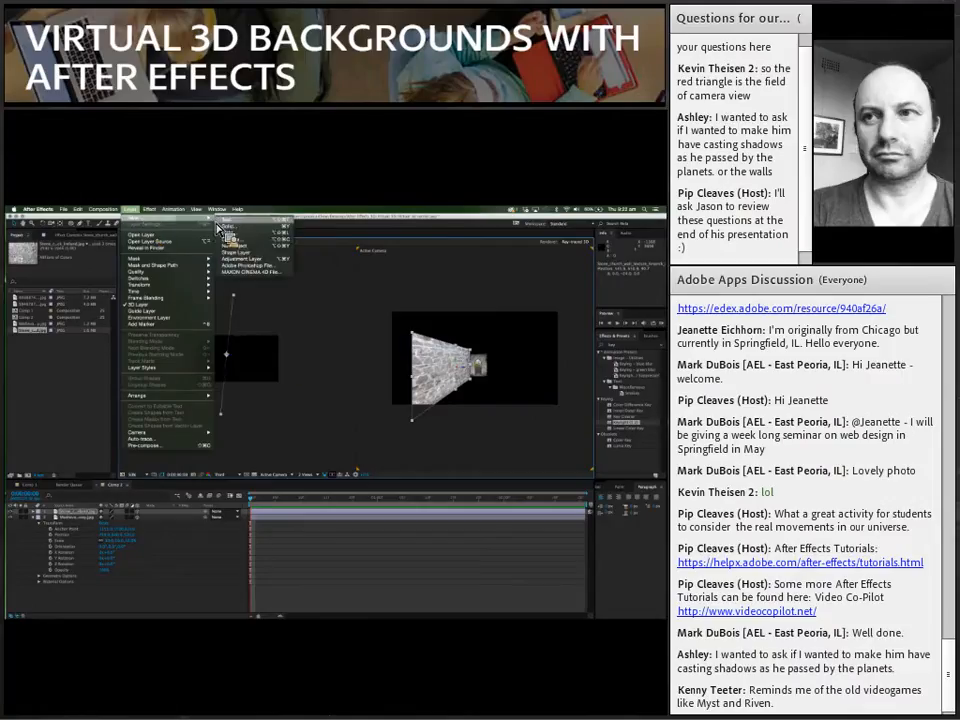
pyautogui.click(231, 239)
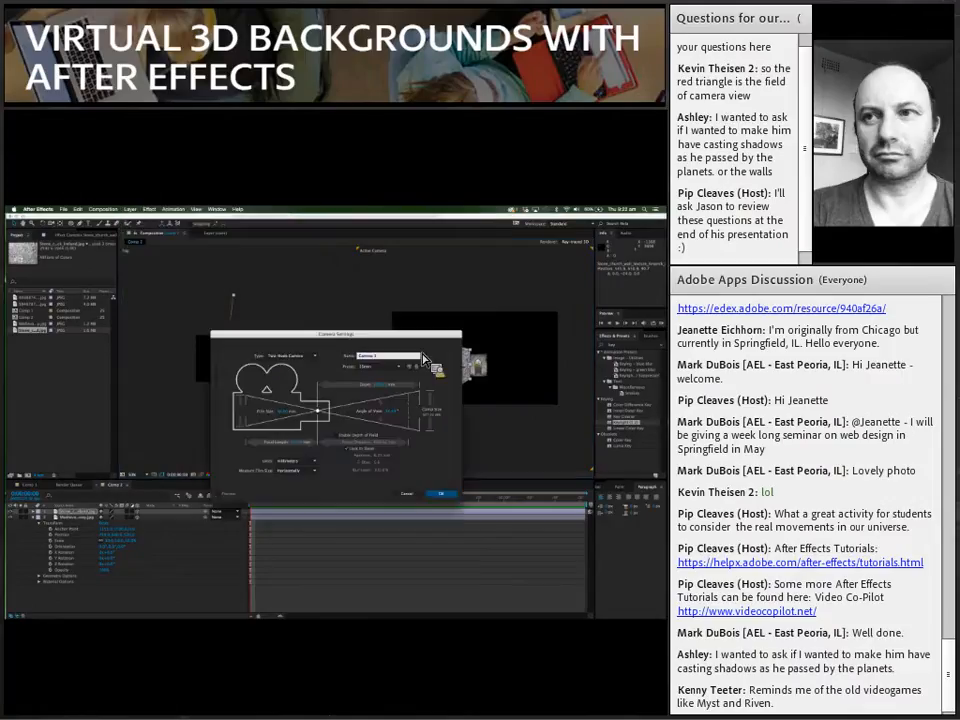
pyautogui.click(433, 495)
# Step: Adjust the camera in the Top view so that its point of interest sits back at the archway
pyautogui.moveTo(186, 440); pyautogui.dragTo(318, 345)
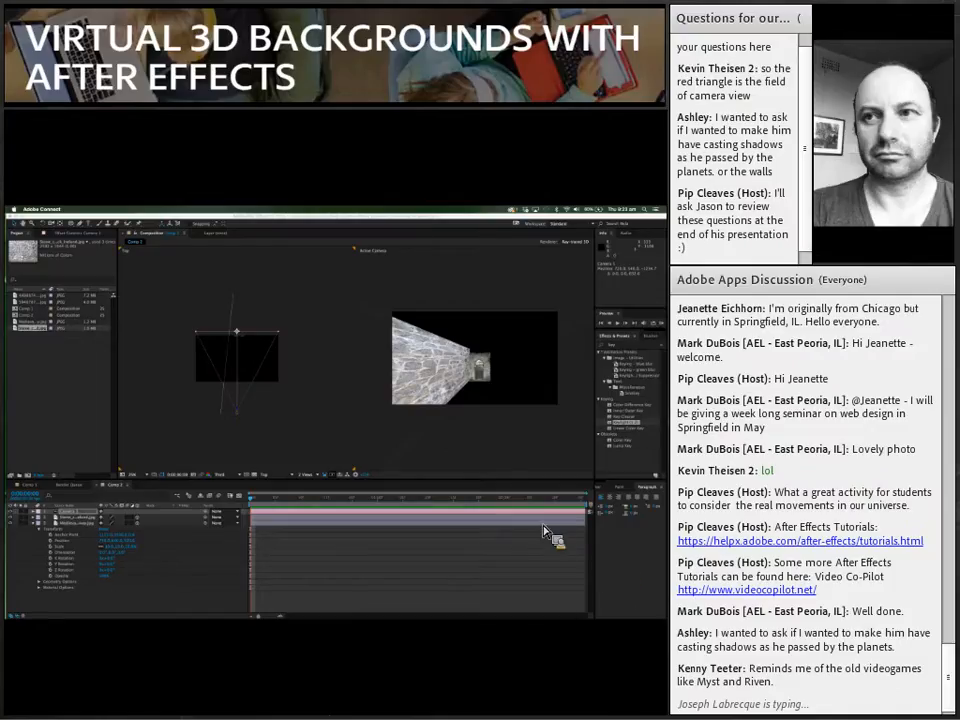
pyautogui.click(490, 458)
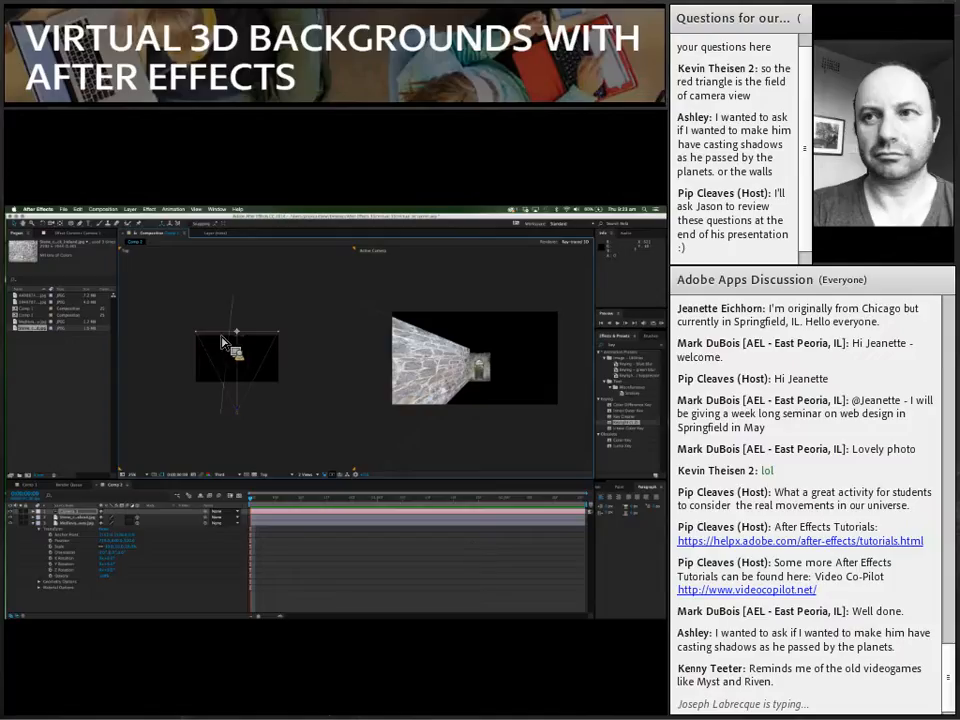
pyautogui.moveTo(242, 336)
pyautogui.mouseDown()
pyautogui.moveTo(241, 268)
pyautogui.moveTo(255, 258)
pyautogui.moveTo(266, 262)
pyautogui.moveTo(239, 263)
pyautogui.moveTo(238, 332)
pyautogui.mouseUp()
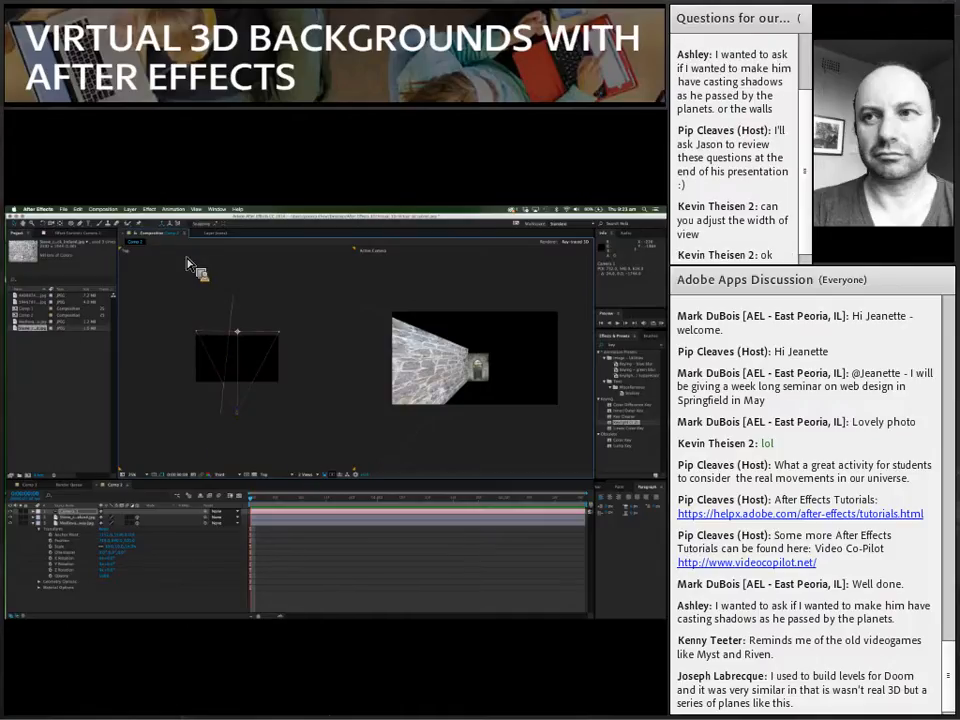
pyautogui.moveTo(150, 224); pyautogui.dragTo(197, 352)
# Step: Try other angle of view and focal length values in the settings of a second camera, and discard that camera
pyautogui.click(130, 209)
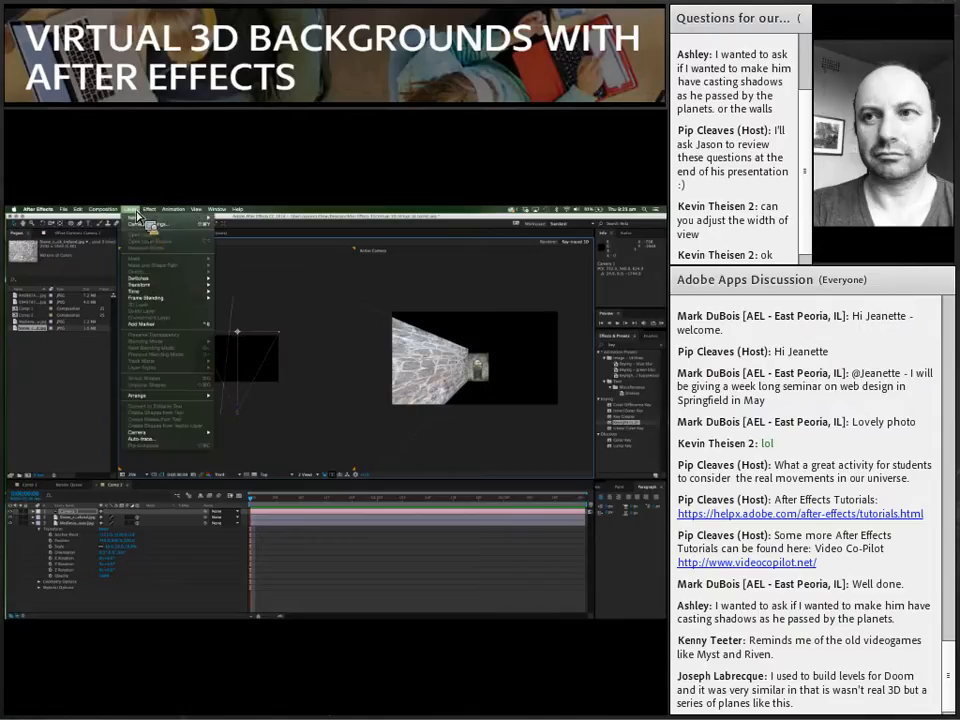
pyautogui.moveTo(145, 218)
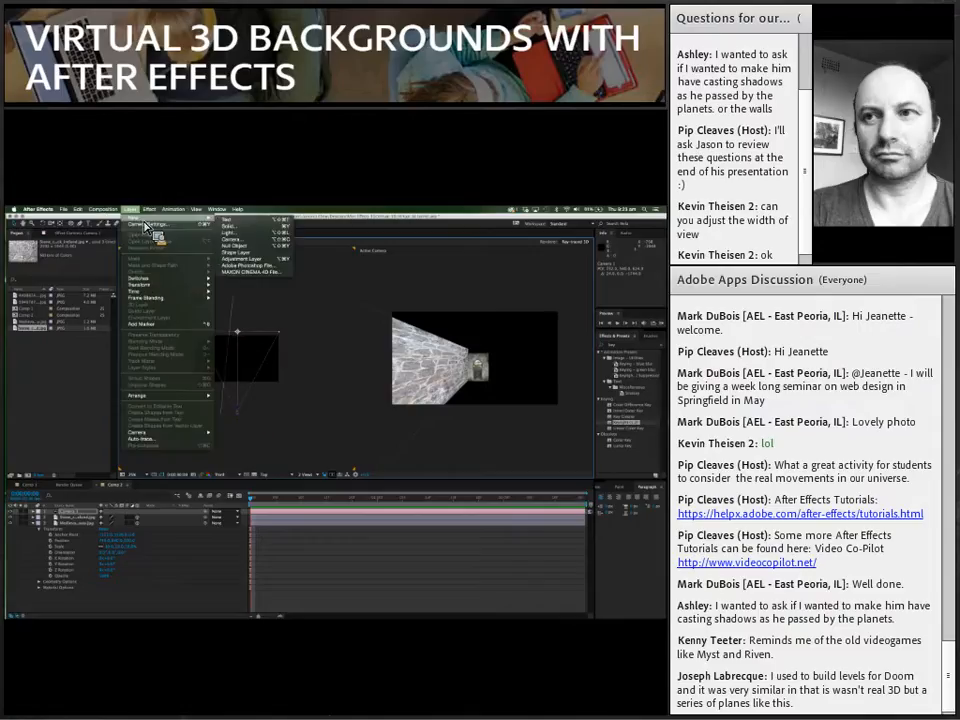
pyautogui.click(238, 243)
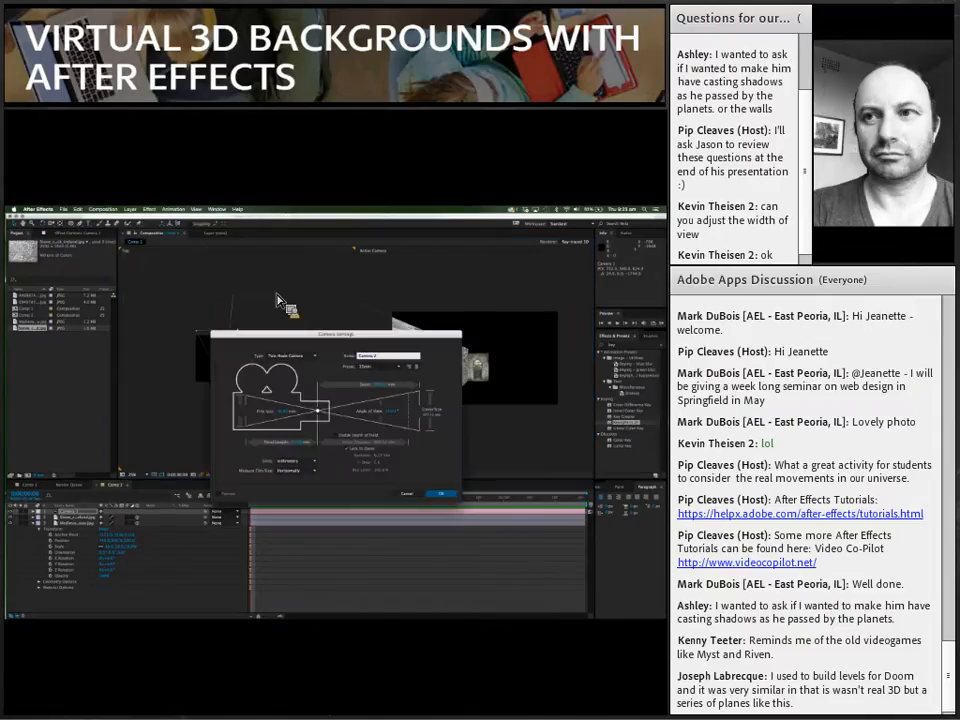
pyautogui.click(394, 413)
pyautogui.moveTo(394, 414)
pyautogui.mouseDown()
pyautogui.moveTo(408, 416)
pyautogui.moveTo(396, 421)
pyautogui.mouseUp()
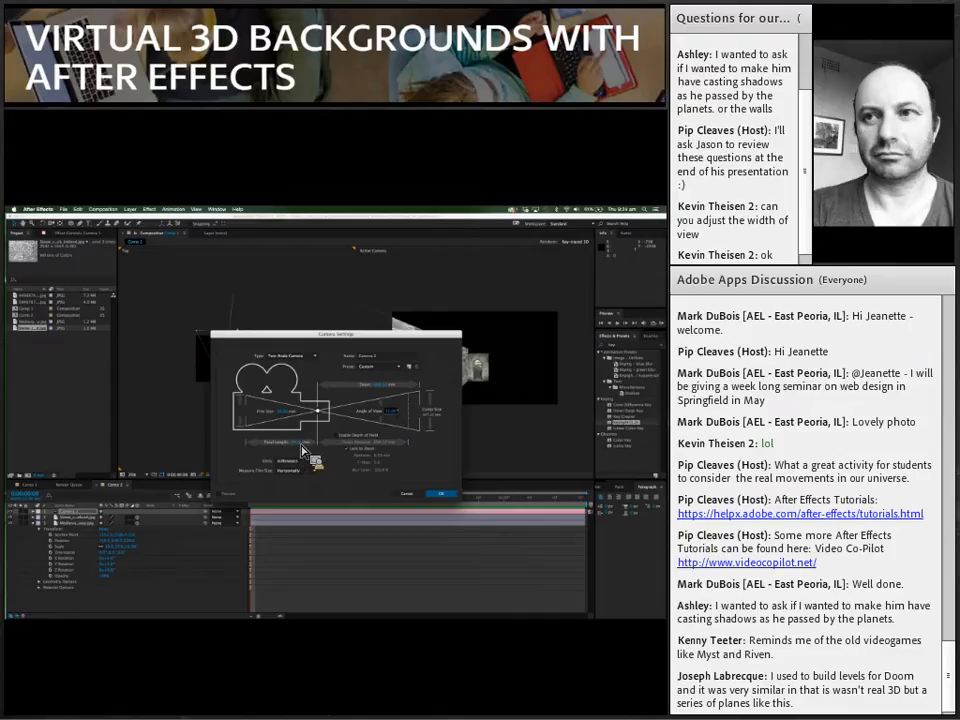
pyautogui.click(302, 446)
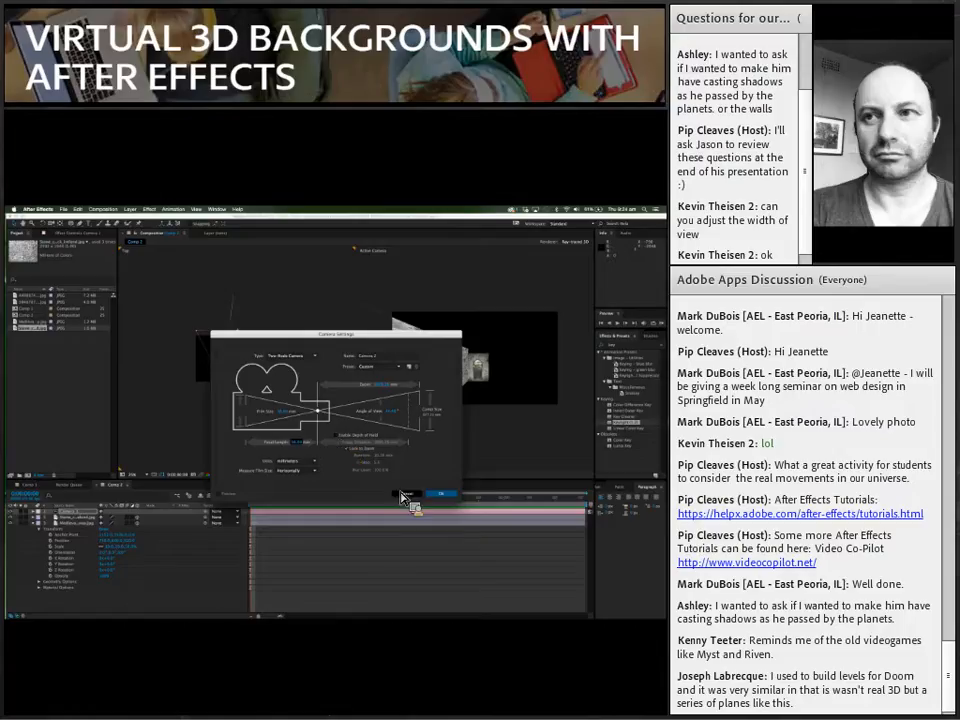
pyautogui.press('Return')
pyautogui.click(283, 434)
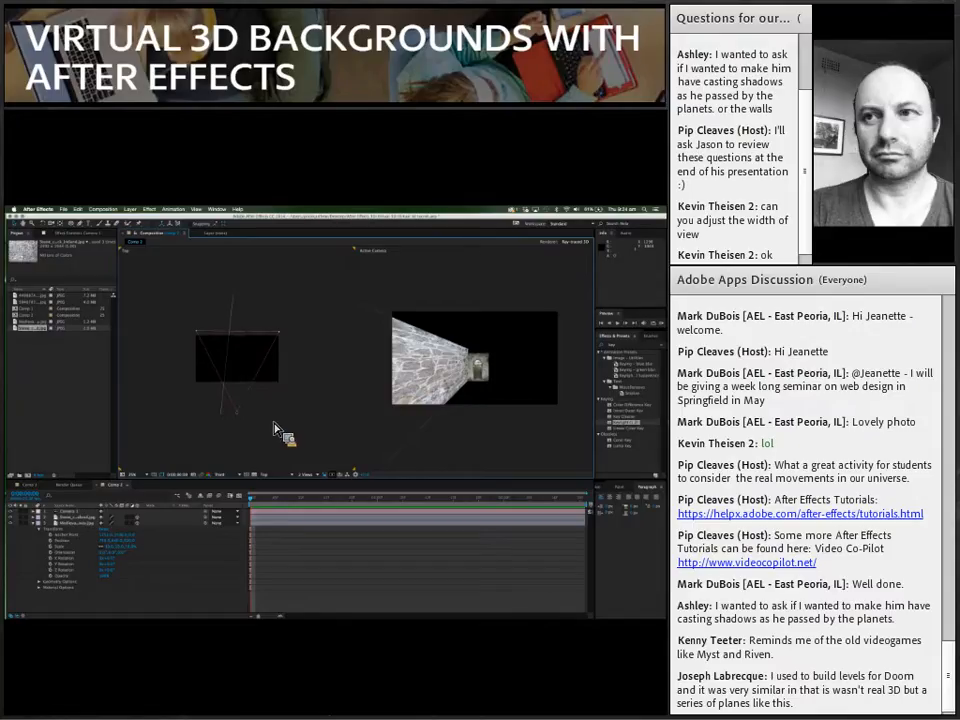
pyautogui.press('super+Tab')
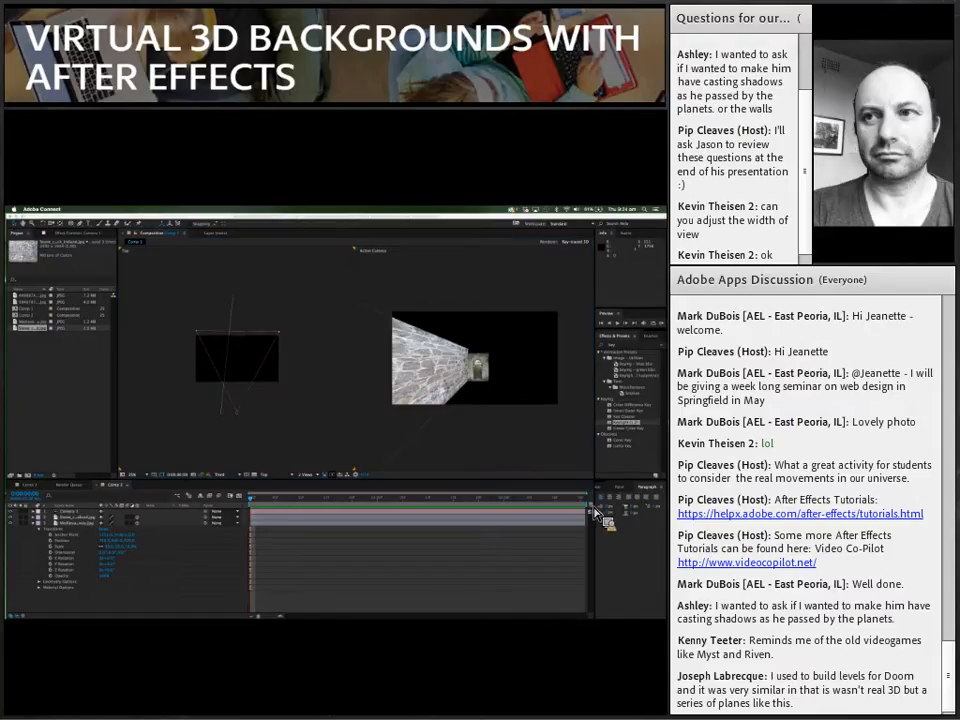
pyautogui.click(529, 581)
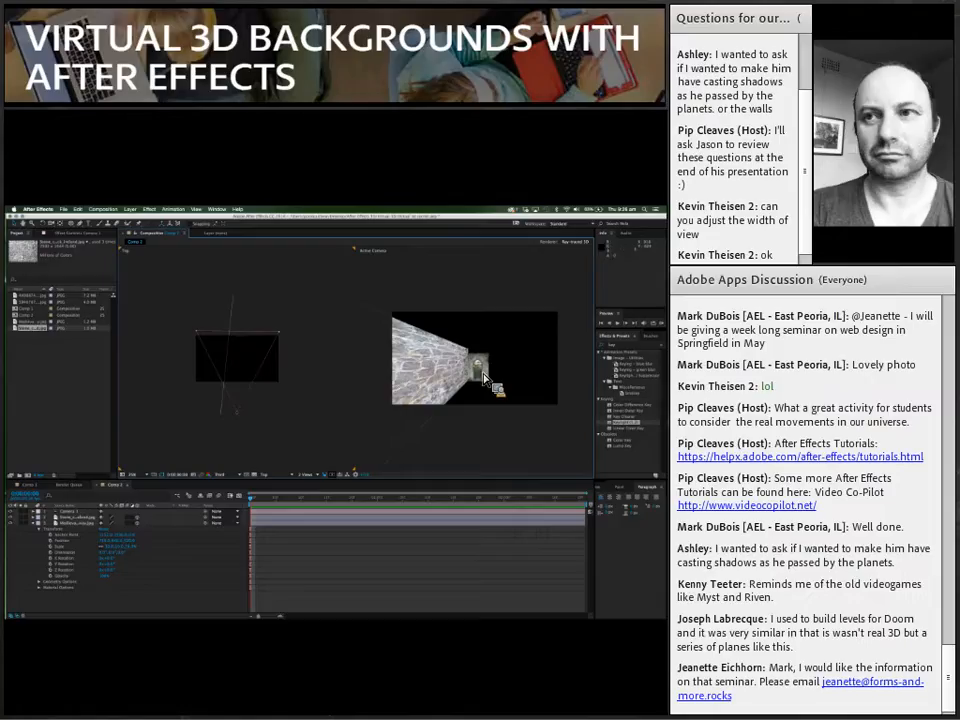
# Step: Add a white shadow-casting spot light and move its point of interest back to the archway in the Top view
pyautogui.click(133, 209)
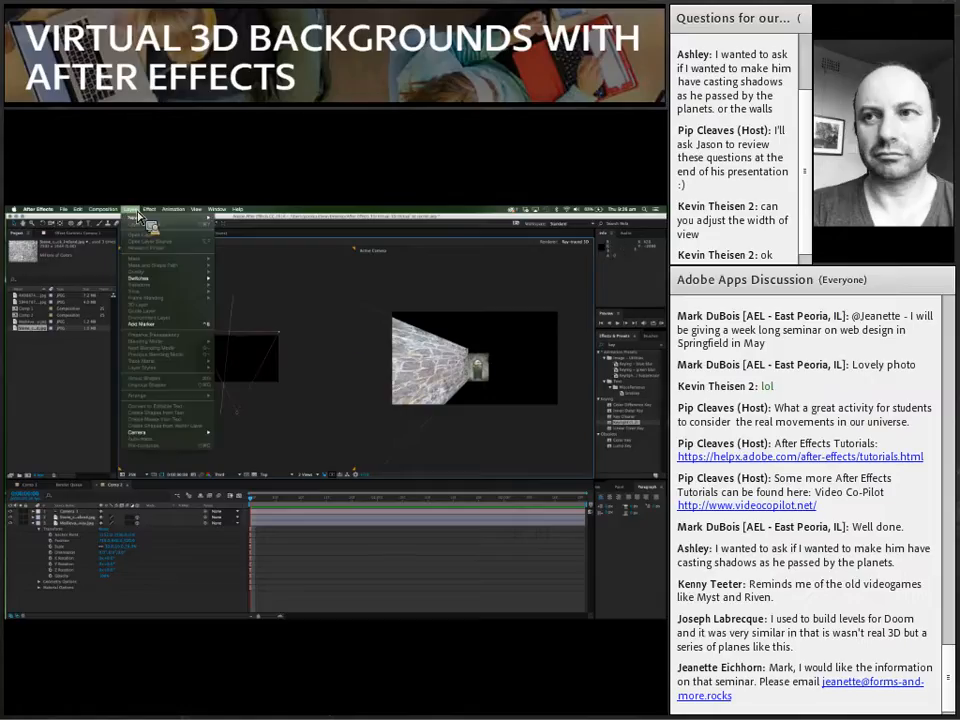
pyautogui.moveTo(141, 217)
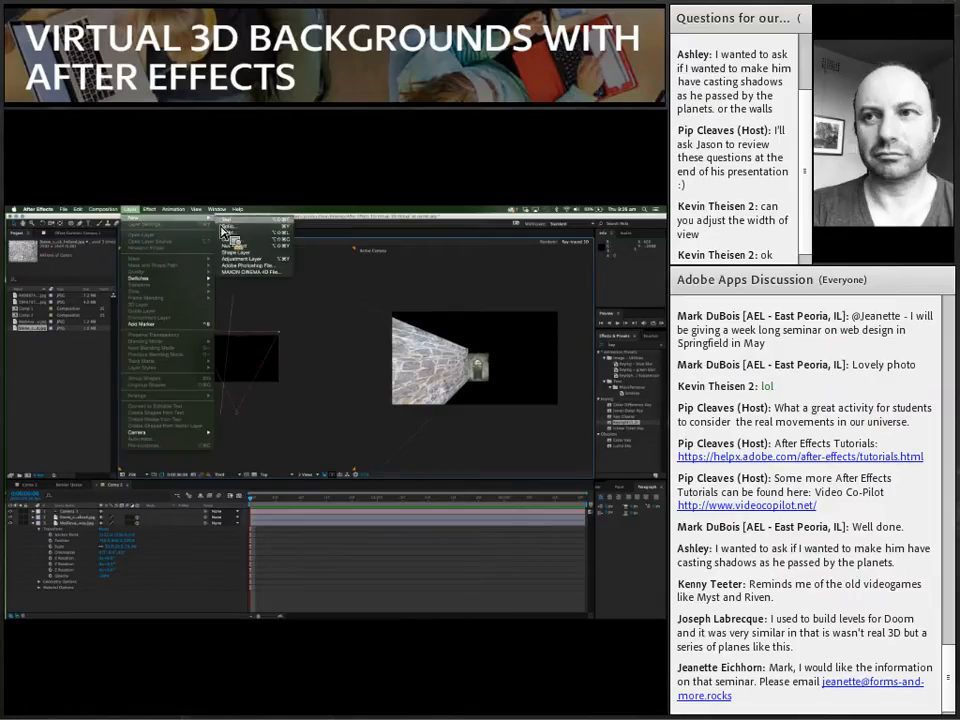
pyautogui.click(232, 236)
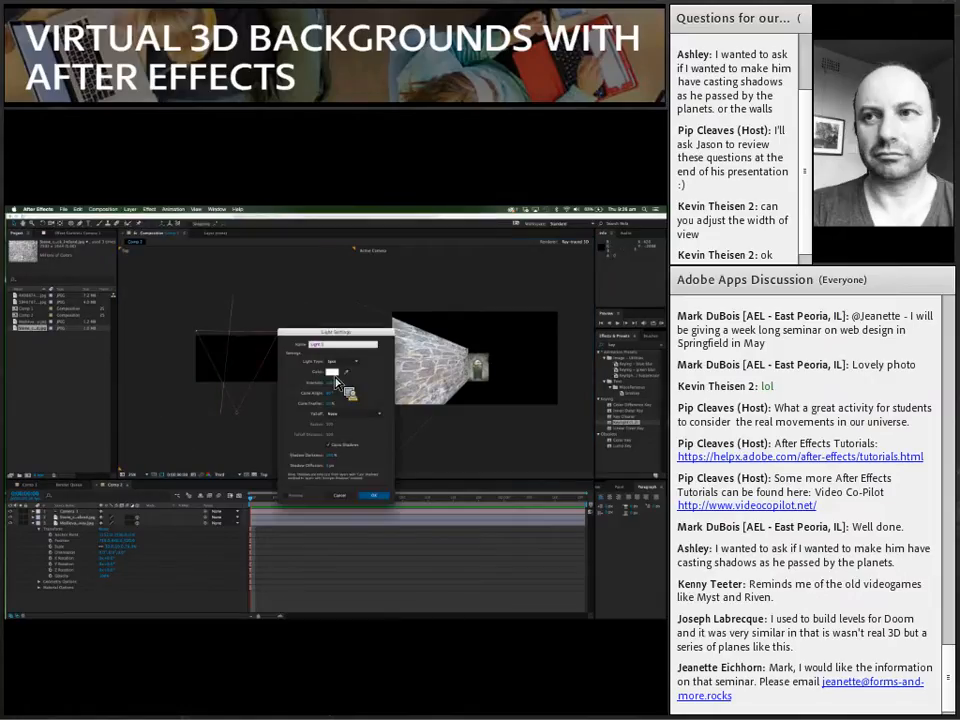
pyautogui.click(377, 500)
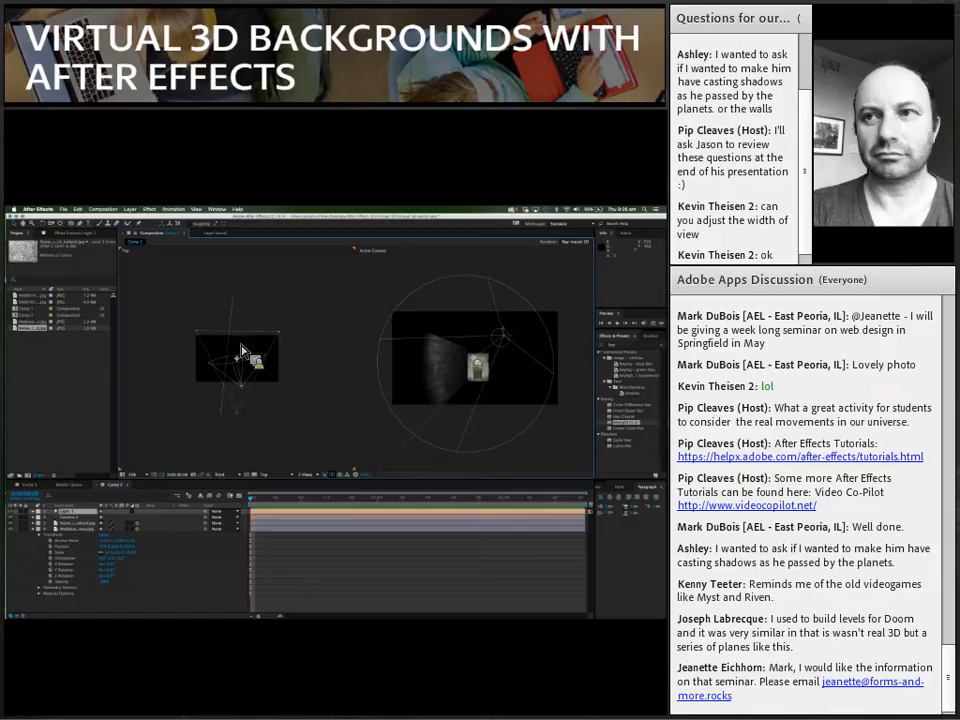
pyautogui.moveTo(242, 358); pyautogui.dragTo(247, 338)
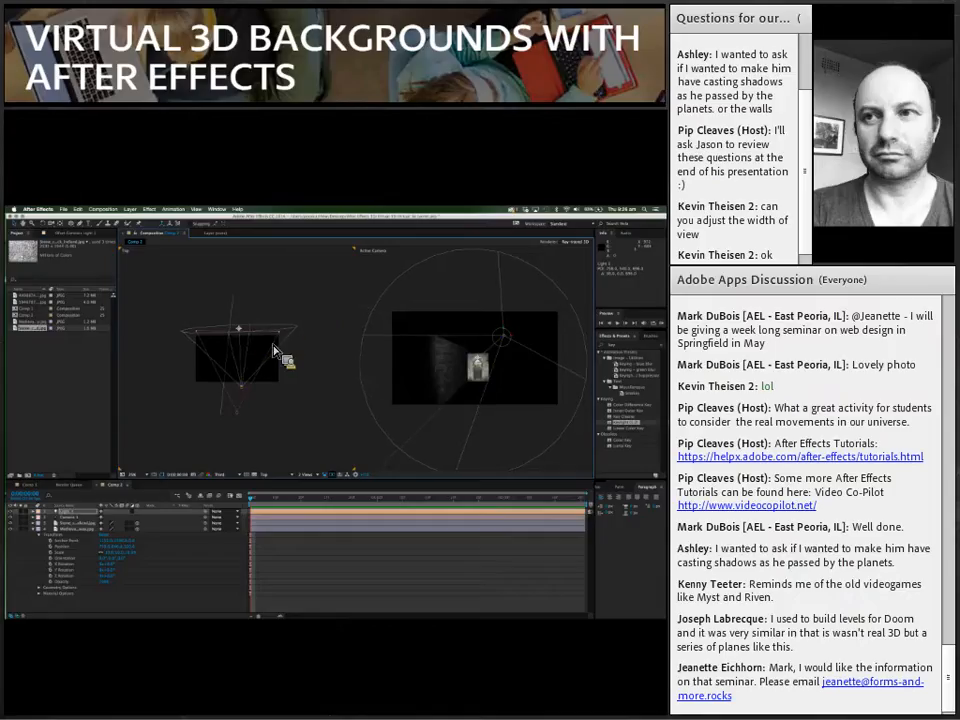
# Step: Increase the spot light's intensity in its light options to brighten the wall and archway
pyautogui.click(38, 512)
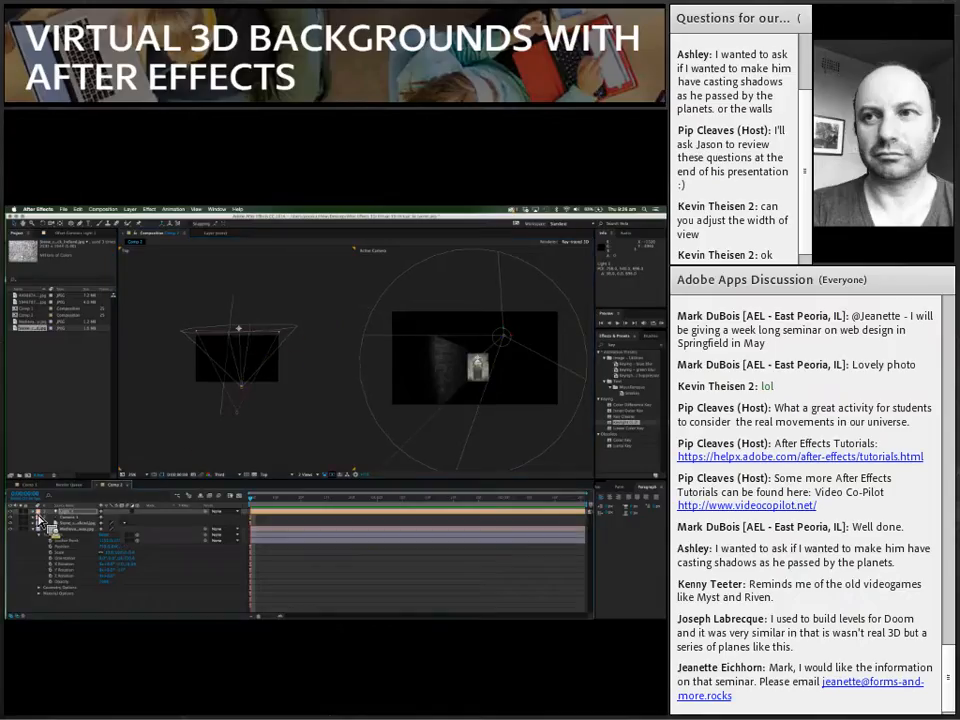
pyautogui.click(39, 522)
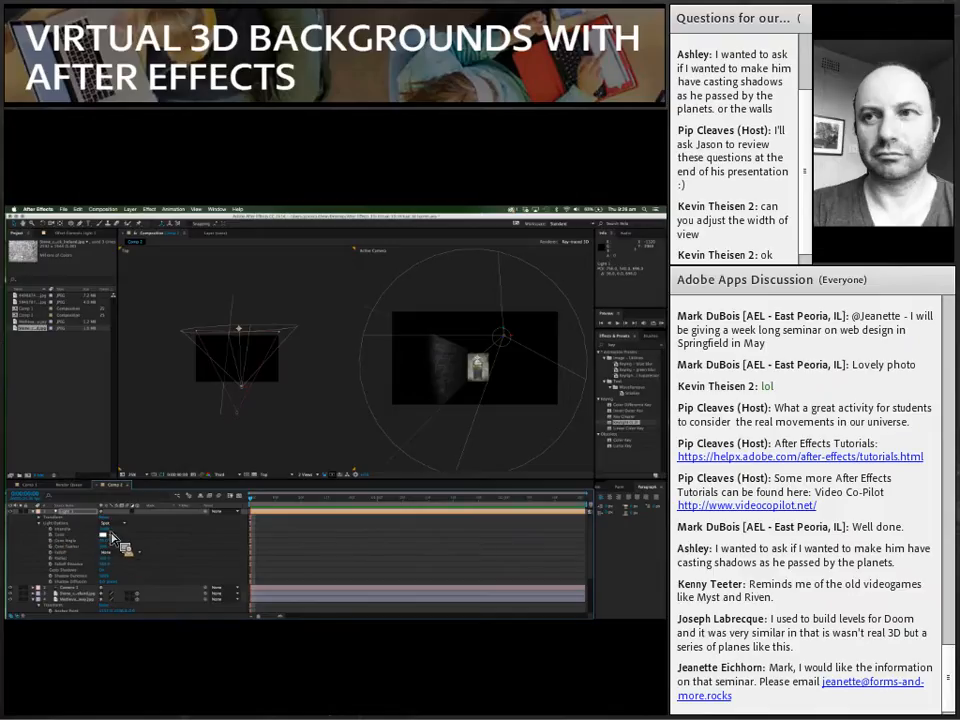
pyautogui.moveTo(110, 529); pyautogui.dragTo(185, 537)
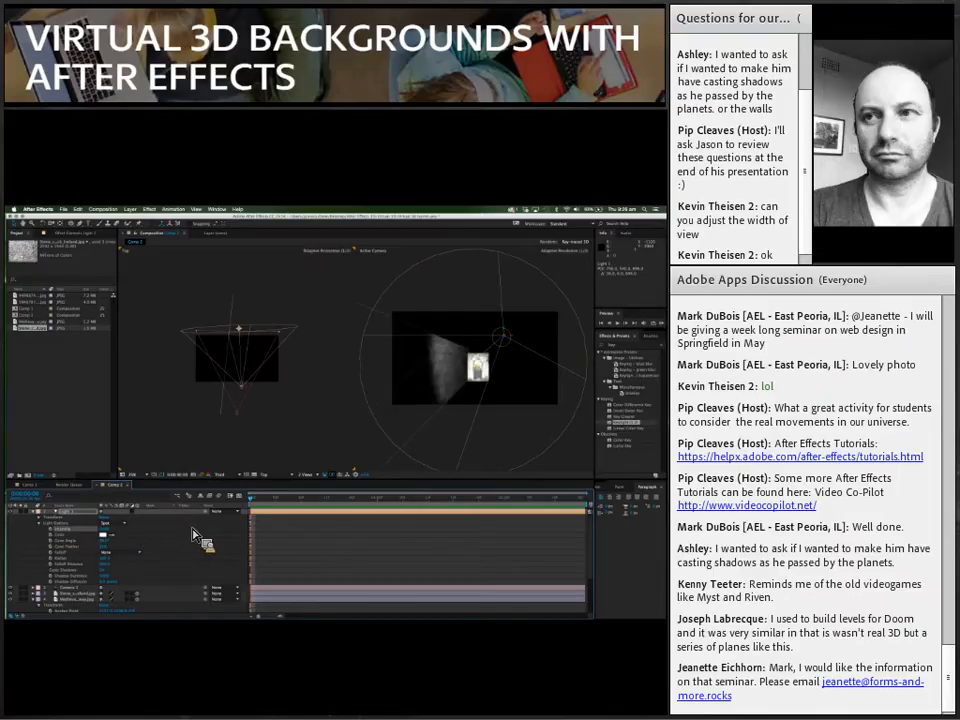